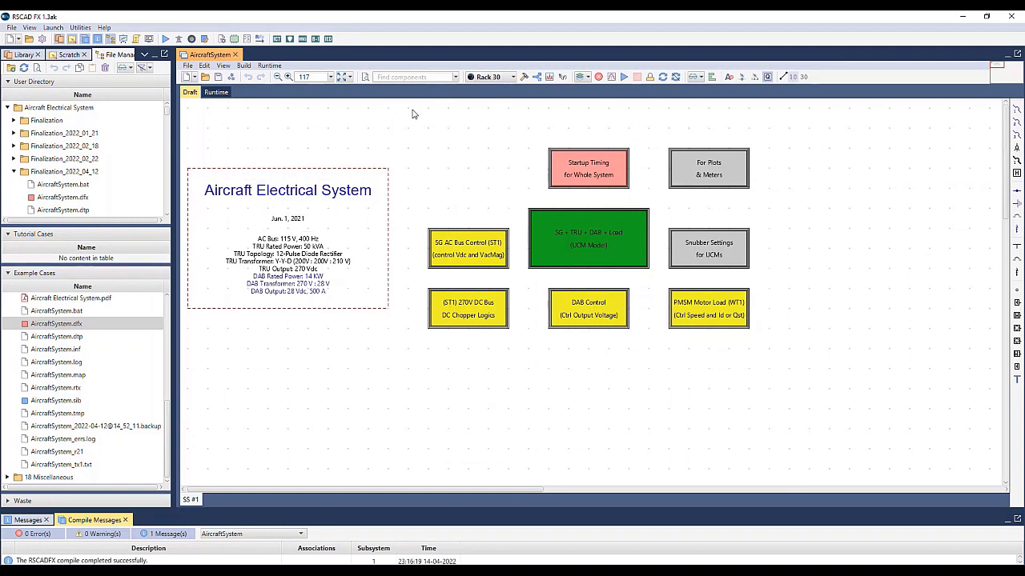
Review the Substep Options of the green SG + TRU + DAB + Load hierarchy box and close its parameters
double_click(575, 229)
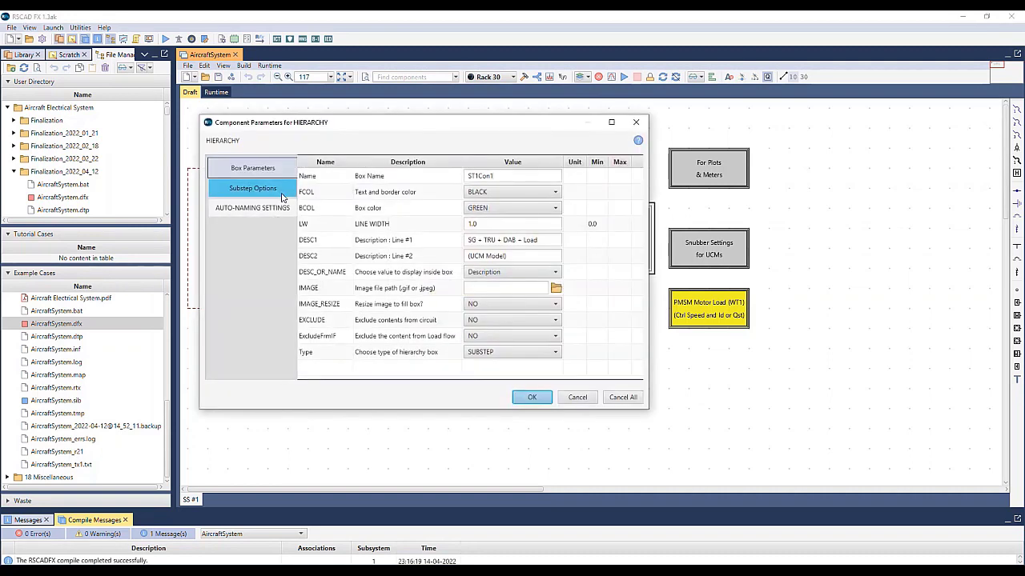
click(253, 188)
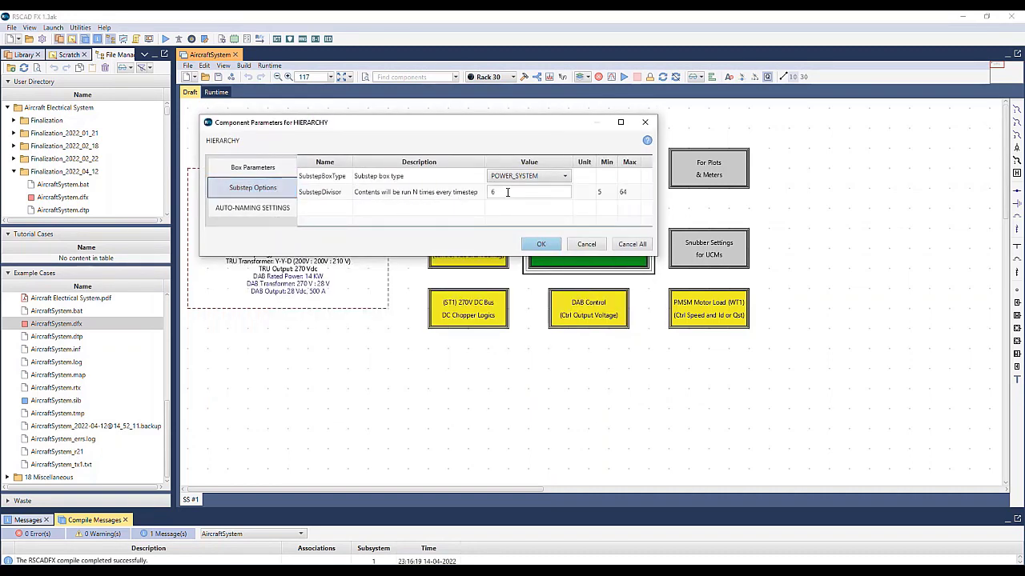
click(542, 245)
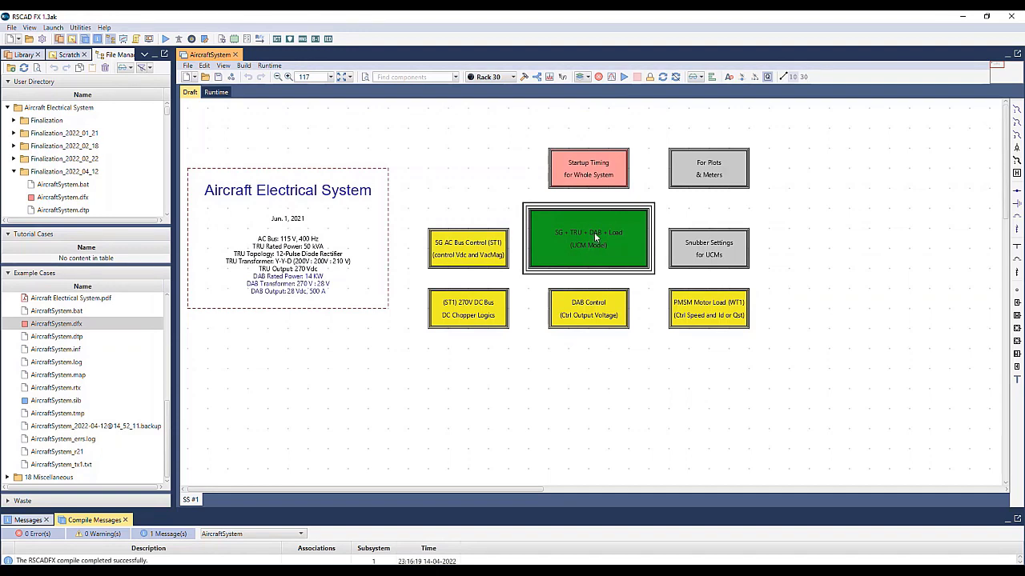
Open the SG + TRU + DAB + Load box, maximize its view, and examine the synchronous generator with its back-to-back converters
double_click(594, 230)
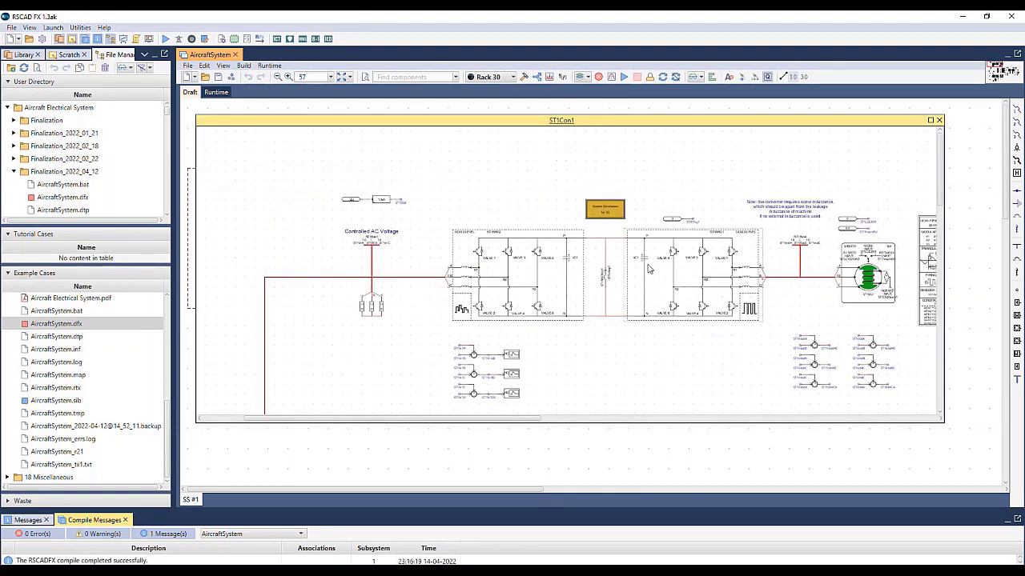
scroll(651, 268, down, 5)
click(930, 120)
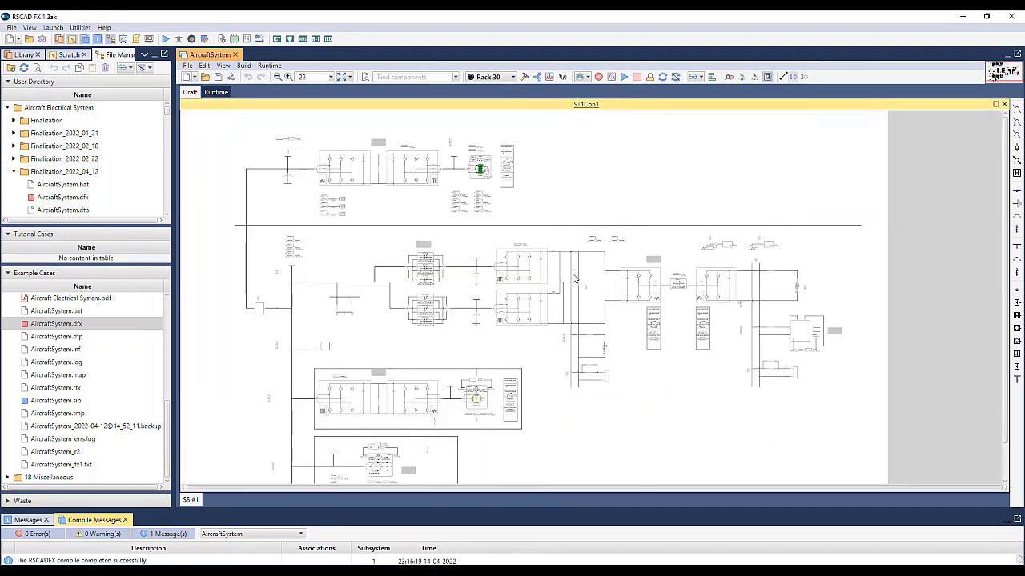
scroll(581, 276, down, 2)
scroll(230, 156, up, 1)
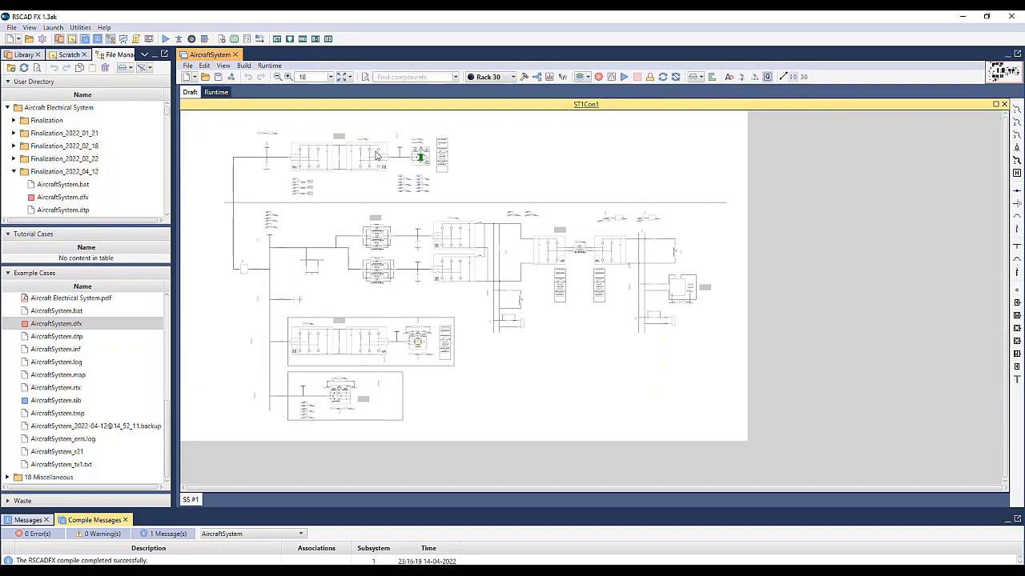
scroll(377, 155, up, 7)
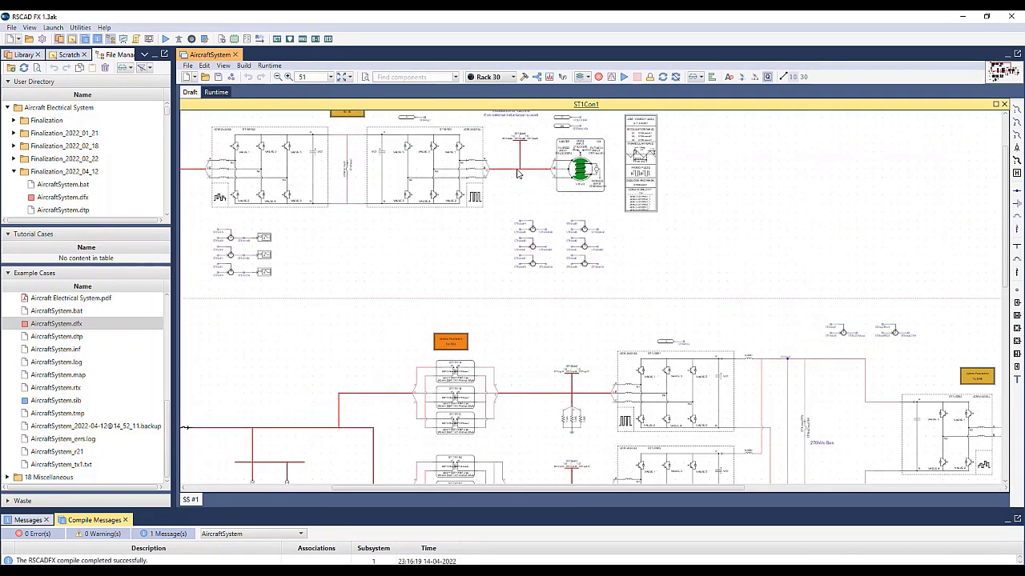
drag(506, 224, 624, 298)
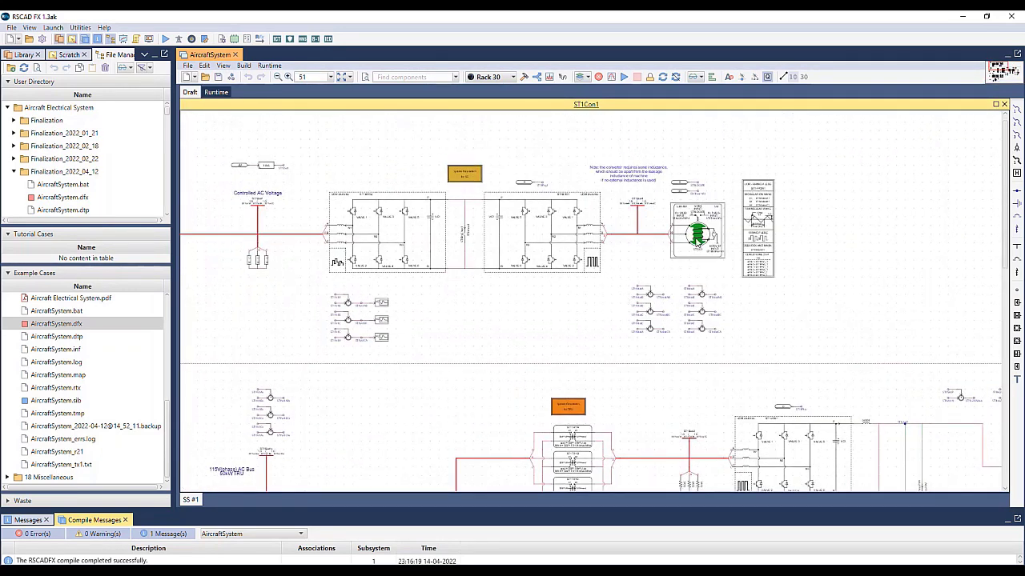
scroll(526, 234, up, 3)
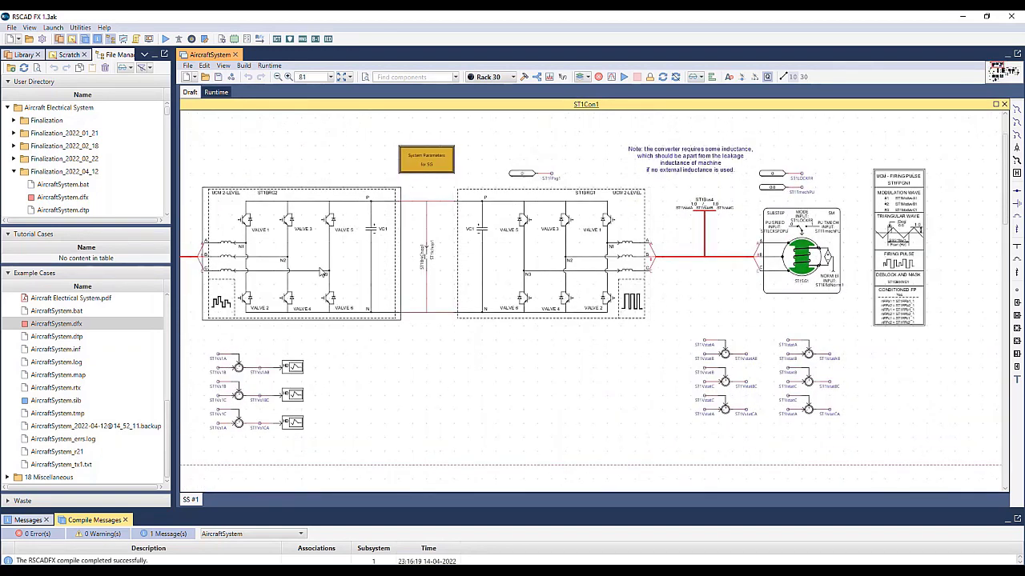
scroll(383, 214, left, 3)
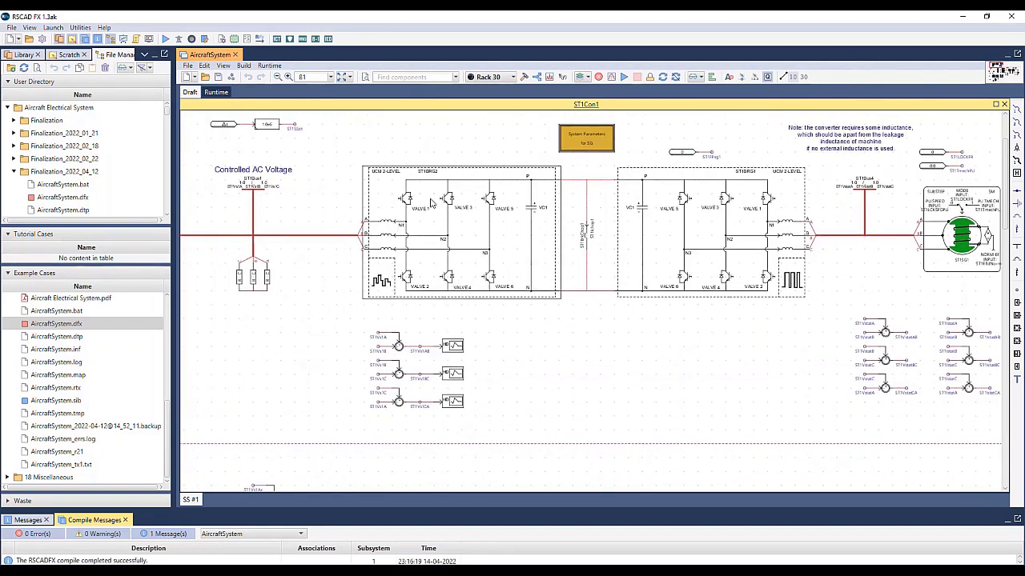
Examine the 115 V AC bus, its harmonic filters, and the transformers feeding the TRU
scroll(431, 202, down, 4)
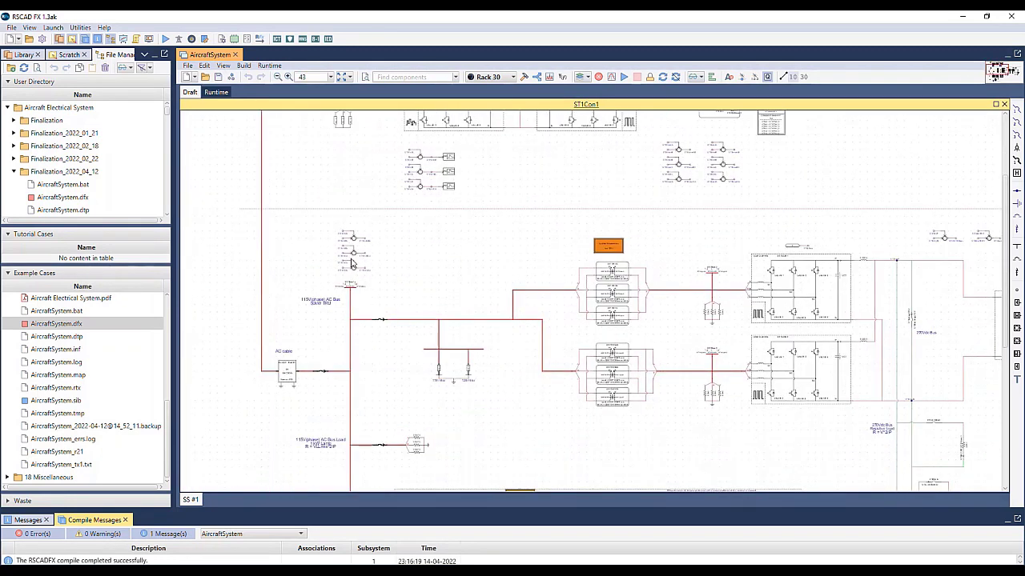
scroll(350, 264, up, 6)
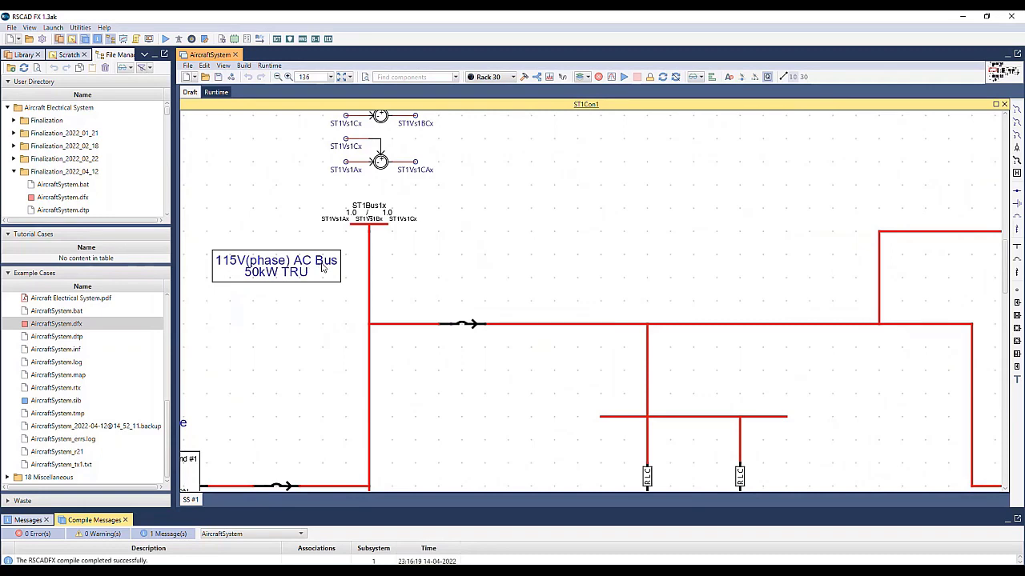
scroll(323, 268, down, 10)
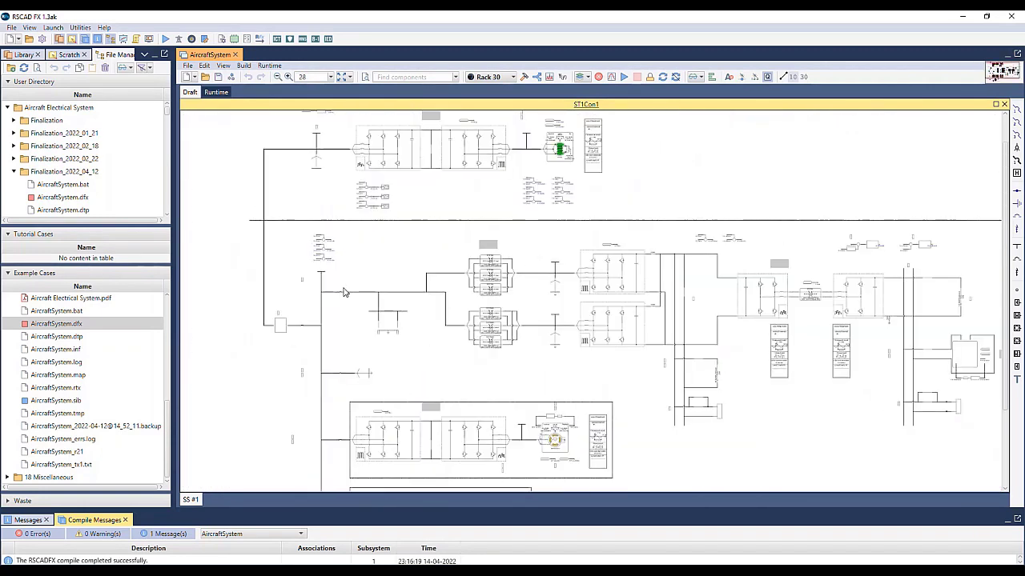
drag(365, 312, 370, 204)
scroll(345, 196, up, 1)
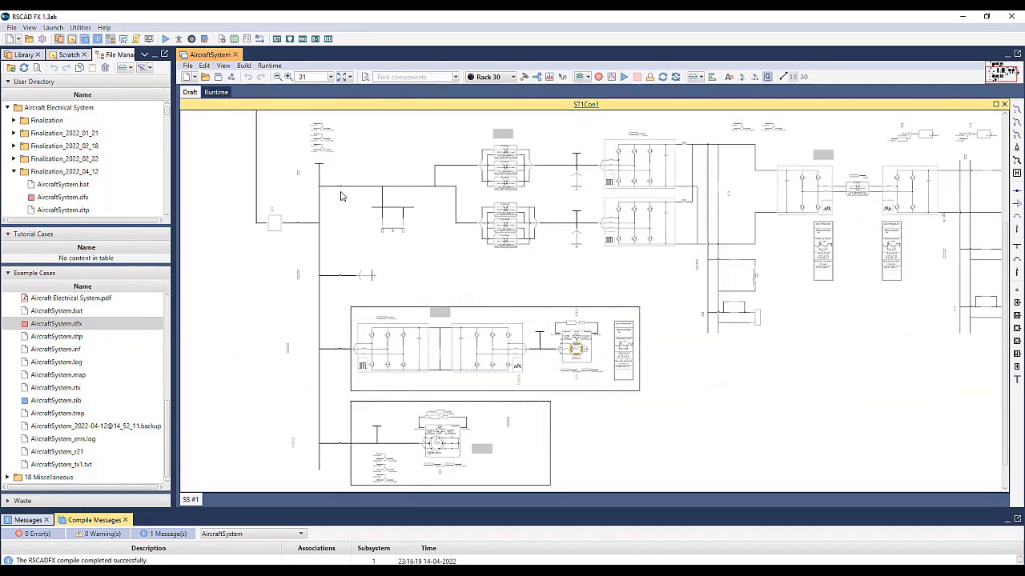
scroll(344, 196, up, 9)
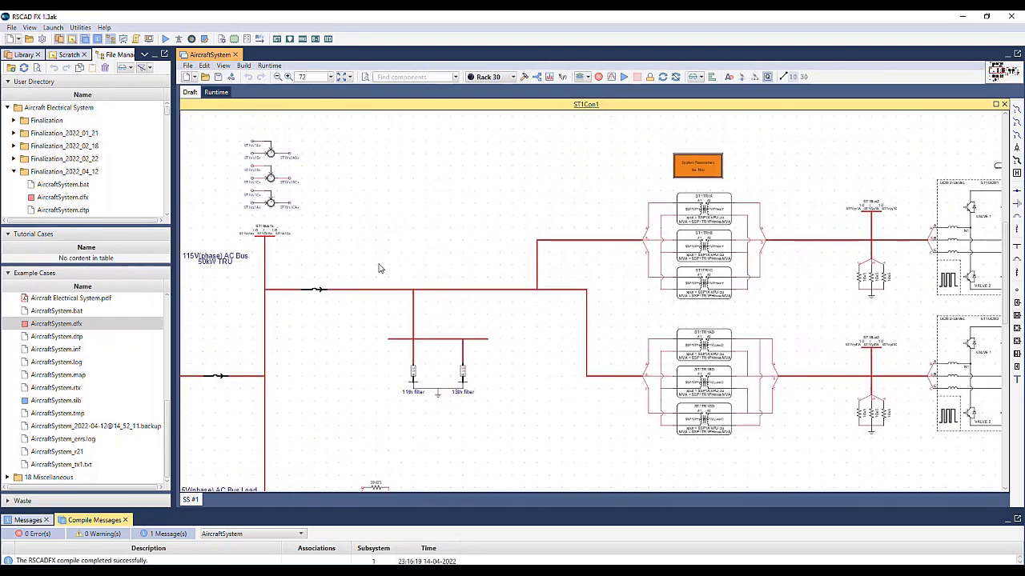
scroll(456, 240, down, 3)
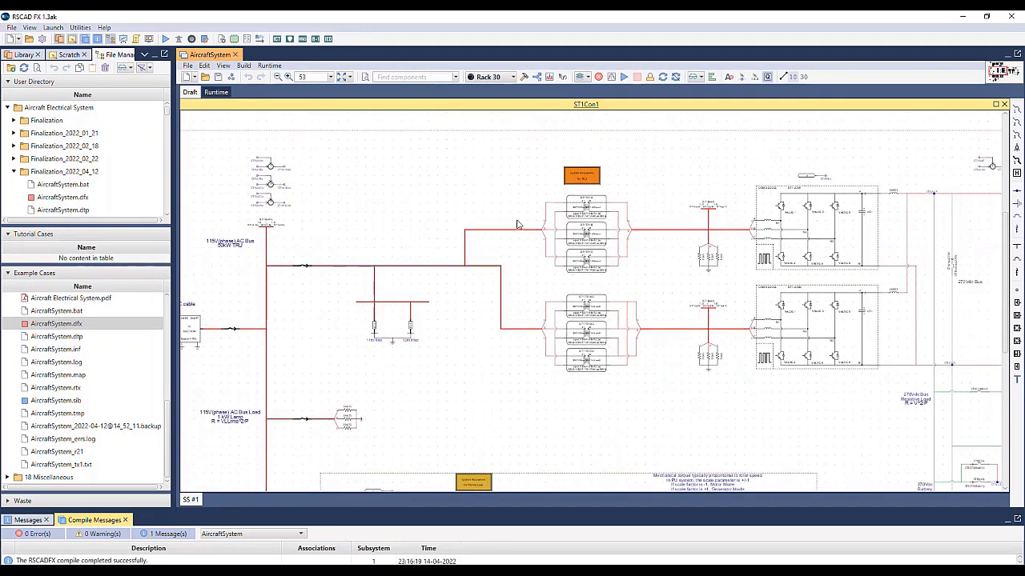
scroll(460, 235, down, 1)
Examine the AC bus loads: the lamp load, the PMSM ballscrew actuator drive, and the induction machine driving the hydraulic pump
scroll(351, 275, up, 7)
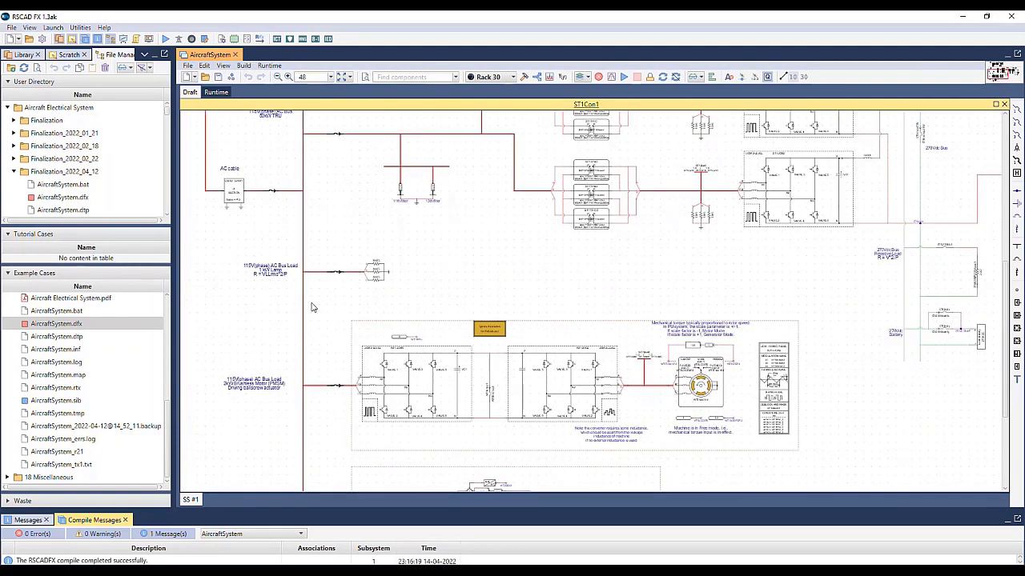
drag(374, 253, 396, 298)
scroll(351, 304, down, 3)
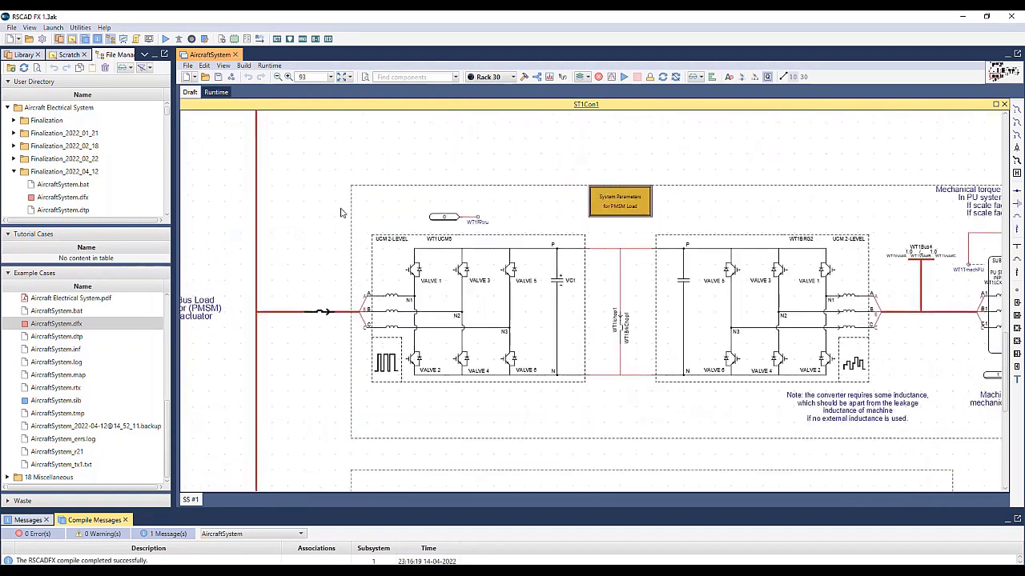
scroll(352, 305, down, 1)
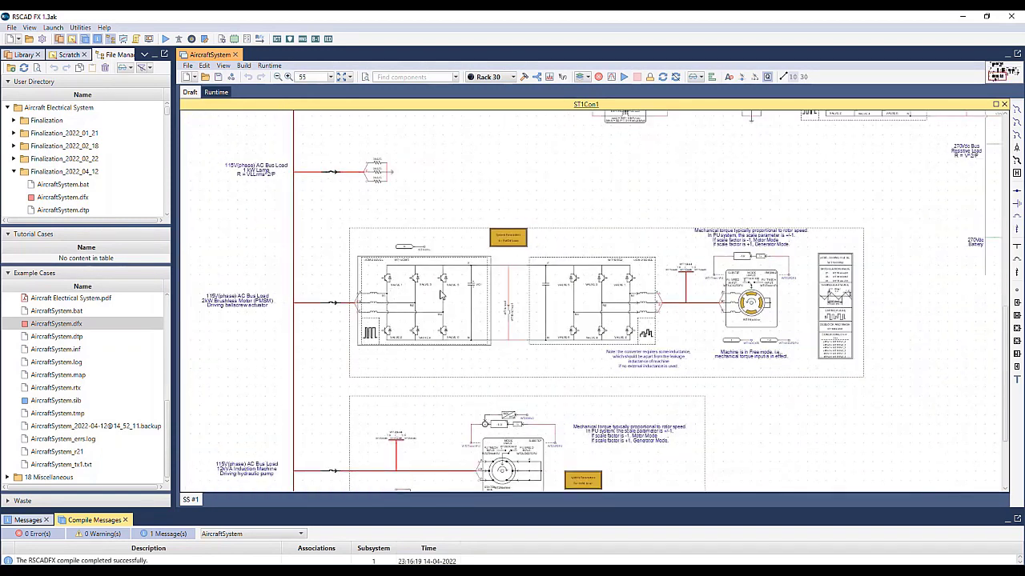
scroll(440, 296, up, 2)
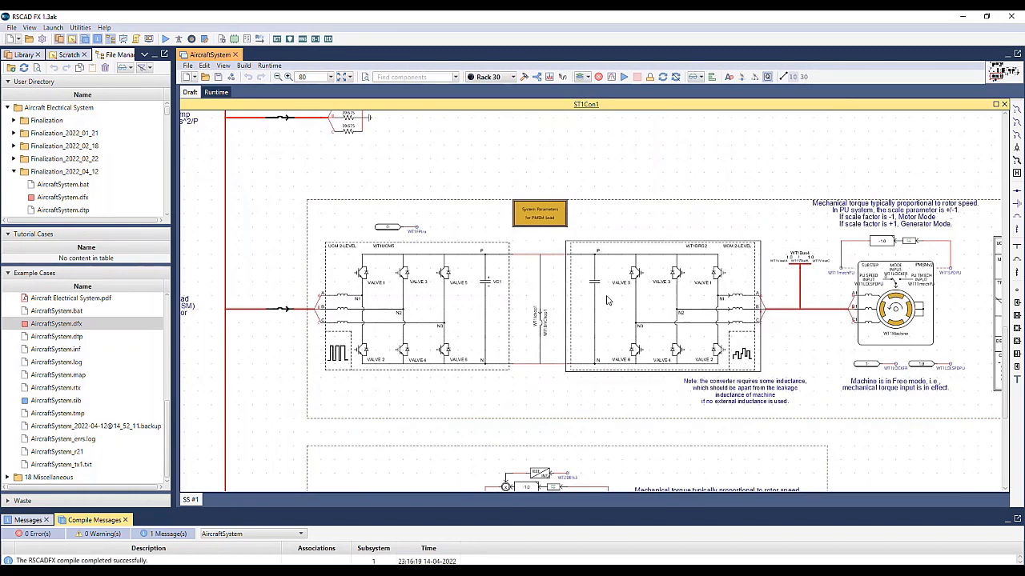
scroll(359, 397, down, 2)
scroll(358, 398, down, 5)
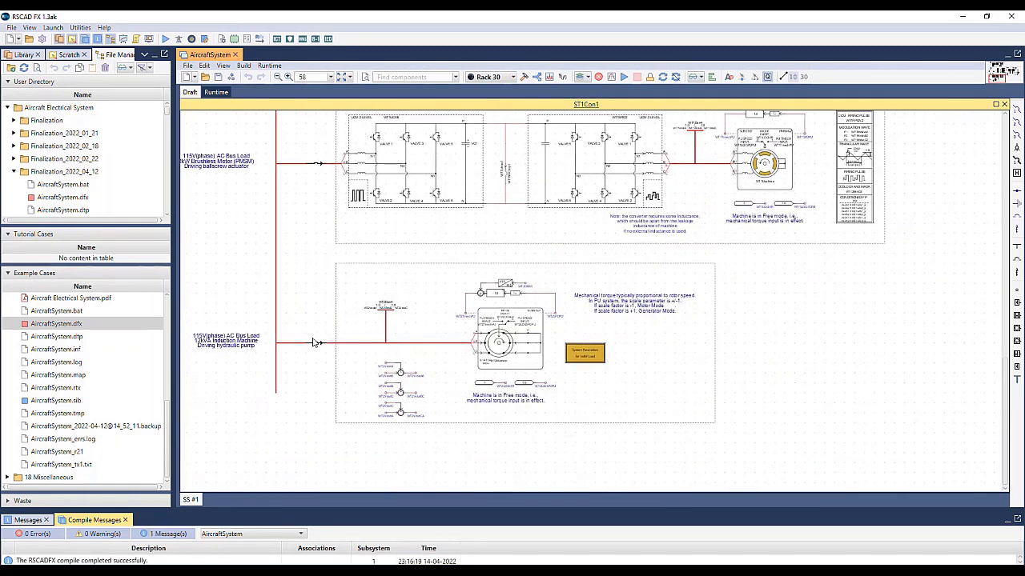
scroll(338, 346, up, 2)
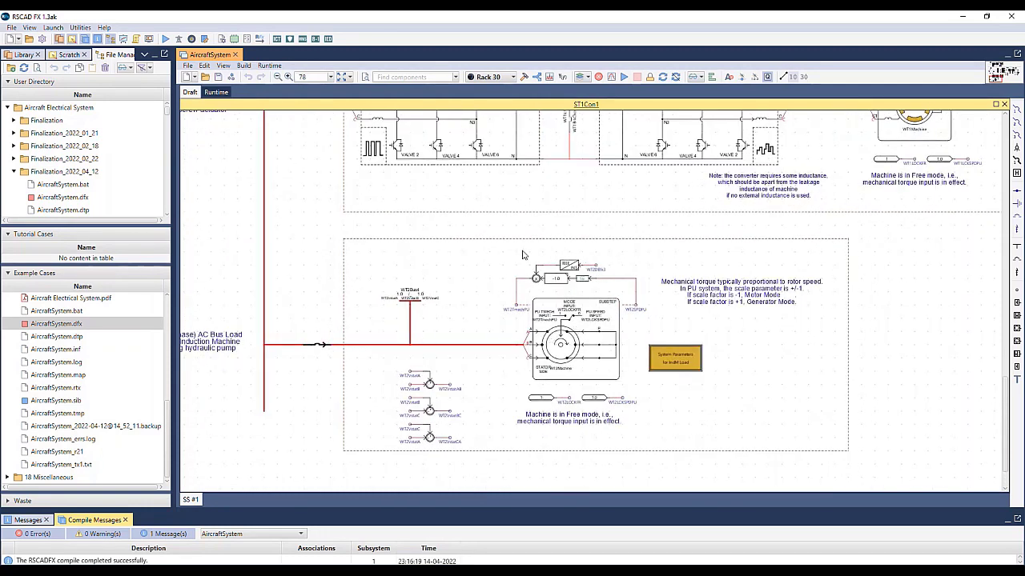
Examine the TRU rectifiers and the 270 Vdc bus with its resistive load and battery
scroll(524, 366, down, 5)
scroll(541, 314, up, 2)
scroll(664, 168, up, 1)
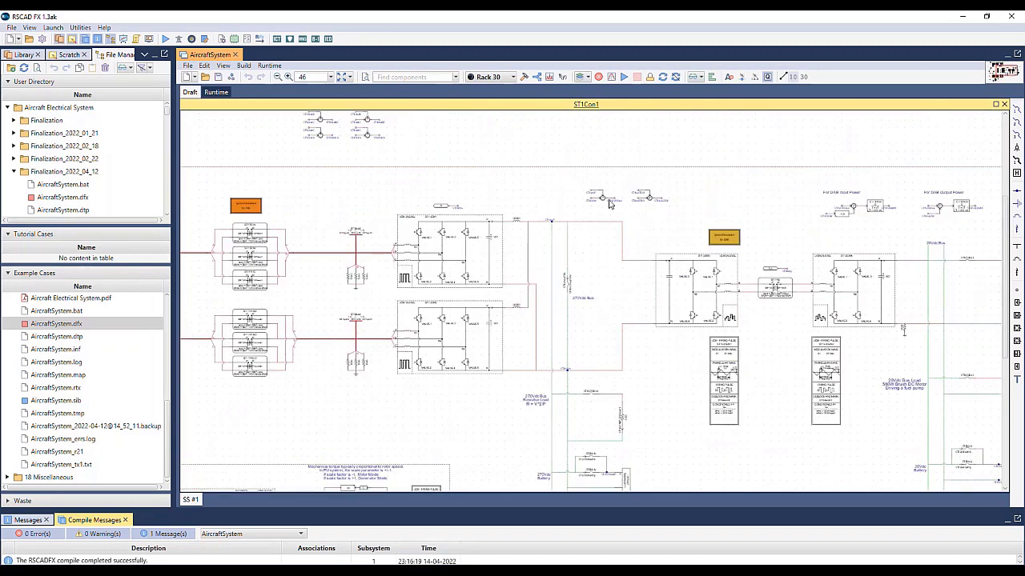
scroll(512, 272, up, 2)
scroll(512, 272, up, 1)
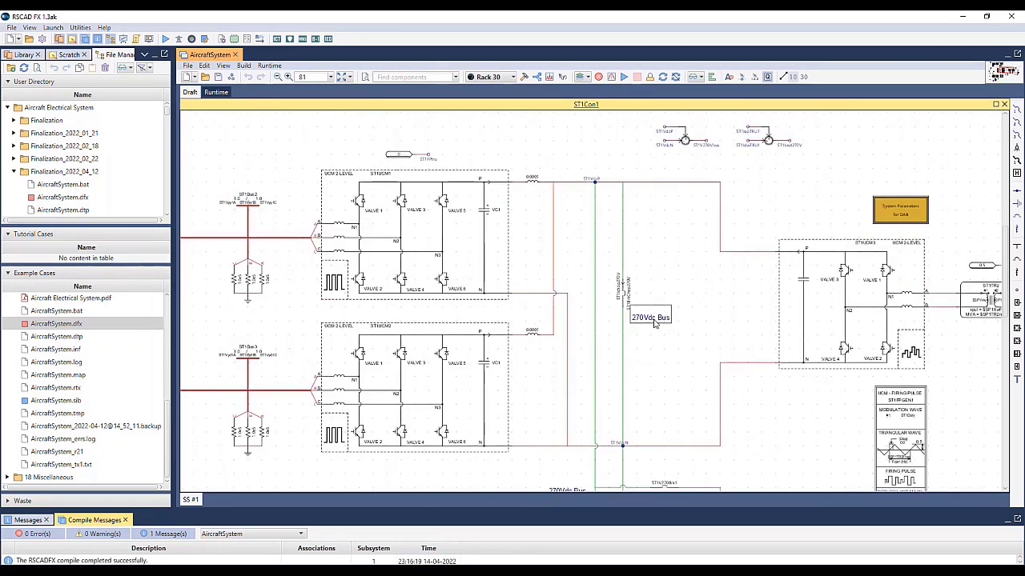
scroll(655, 320, down, 5)
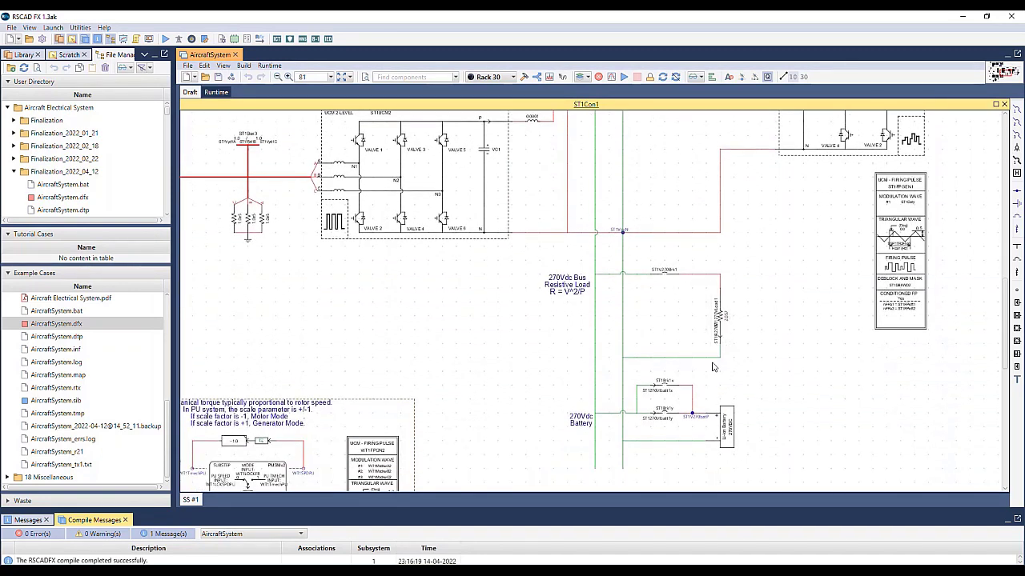
scroll(807, 257, up, 5)
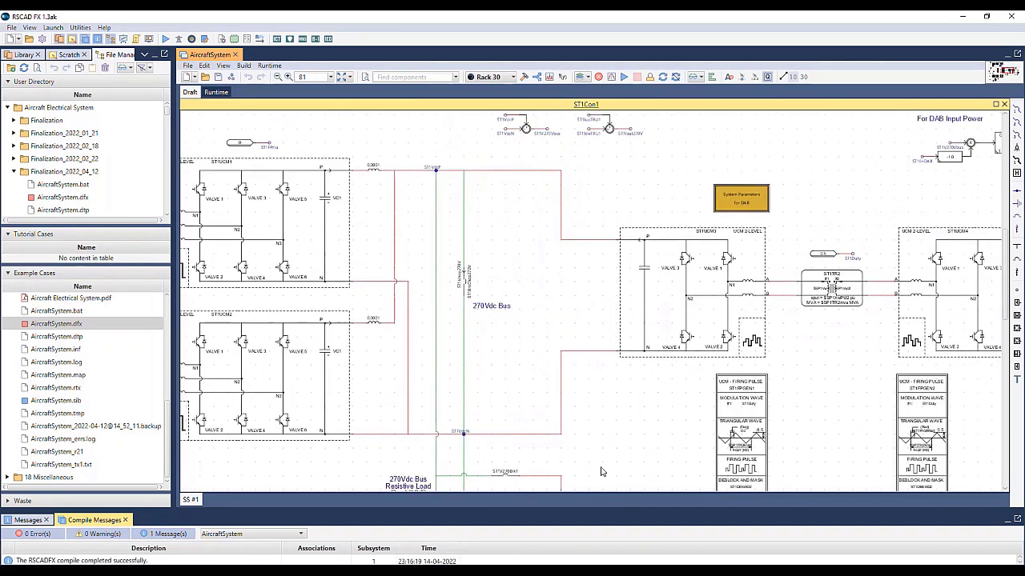
Examine the DAB converter between the 270 Vdc bus and the 28 Vdc bus
scroll(647, 324, right, 5)
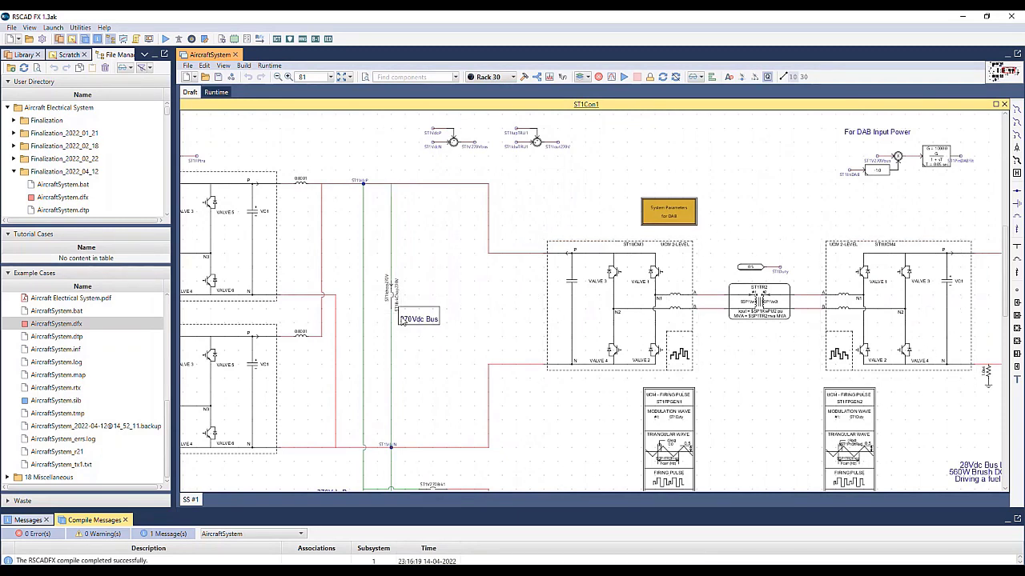
scroll(410, 323, up, 2)
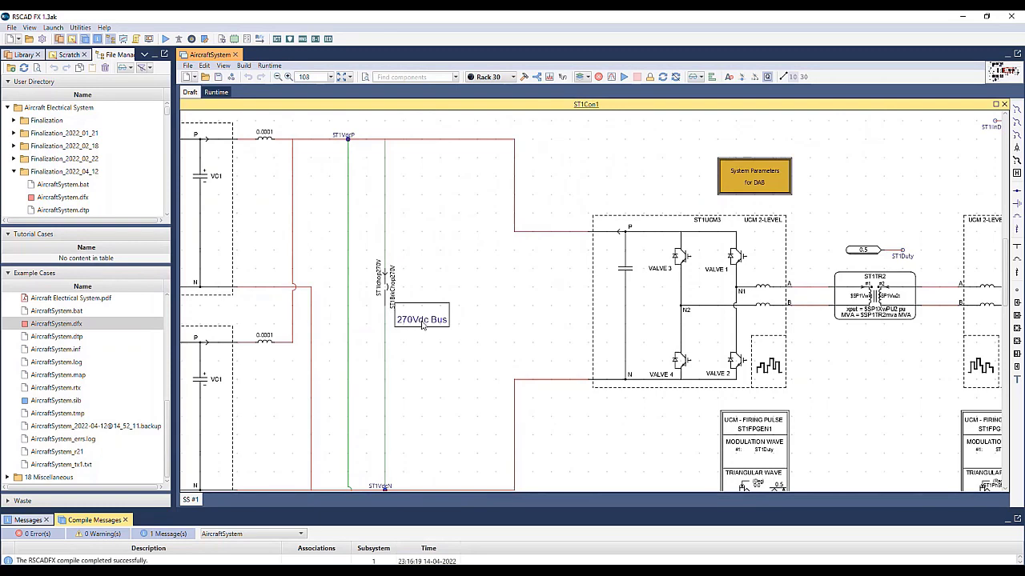
scroll(531, 323, down, 2)
scroll(674, 305, down, 1)
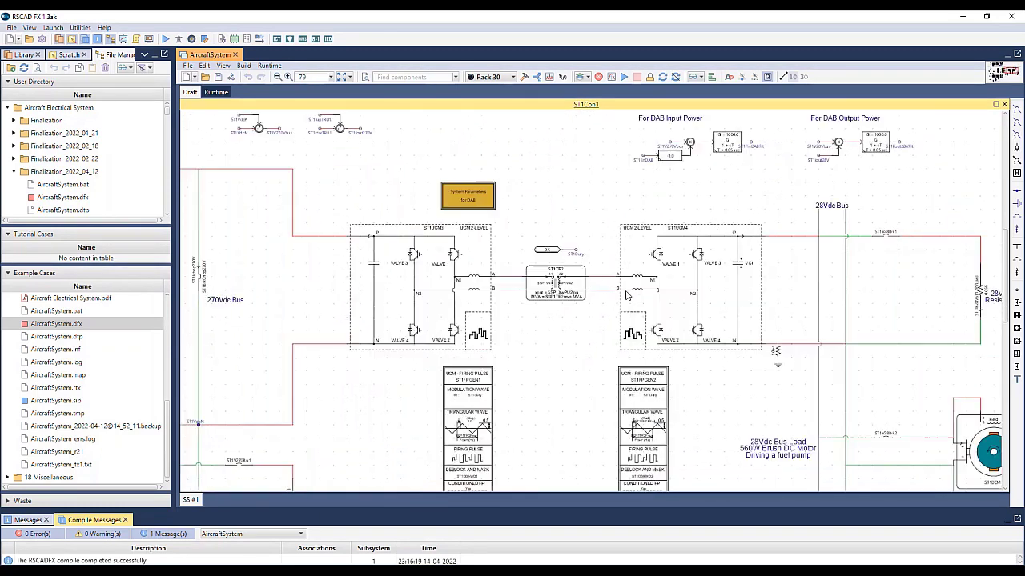
scroll(677, 303, right, 5)
scroll(677, 302, down, 1)
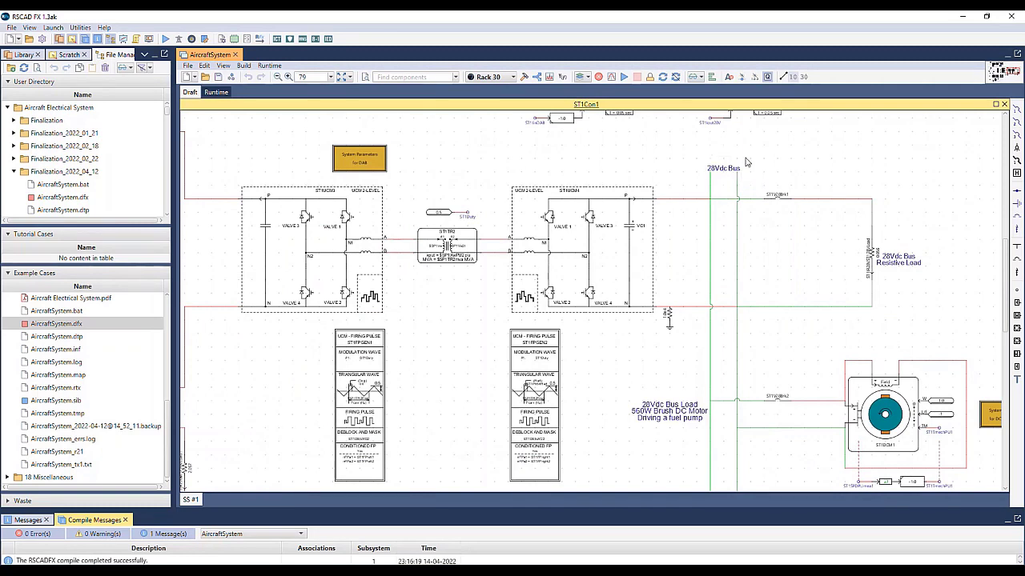
Examine the 28 Vdc bus loads, including the brush DC motor and battery, and close the ST1Con1 subsystem view
scroll(895, 274, up, 1)
scroll(848, 272, down, 3)
scroll(803, 273, right, 2)
scroll(801, 272, right, 2)
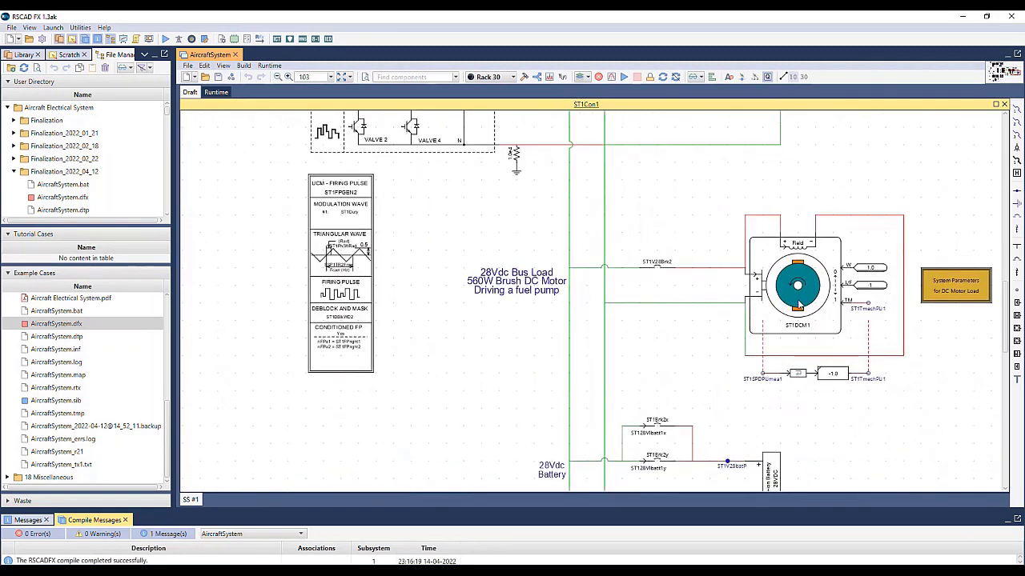
scroll(801, 272, down, 3)
scroll(804, 365, down, 1)
scroll(805, 364, up, 2)
scroll(804, 364, down, 1)
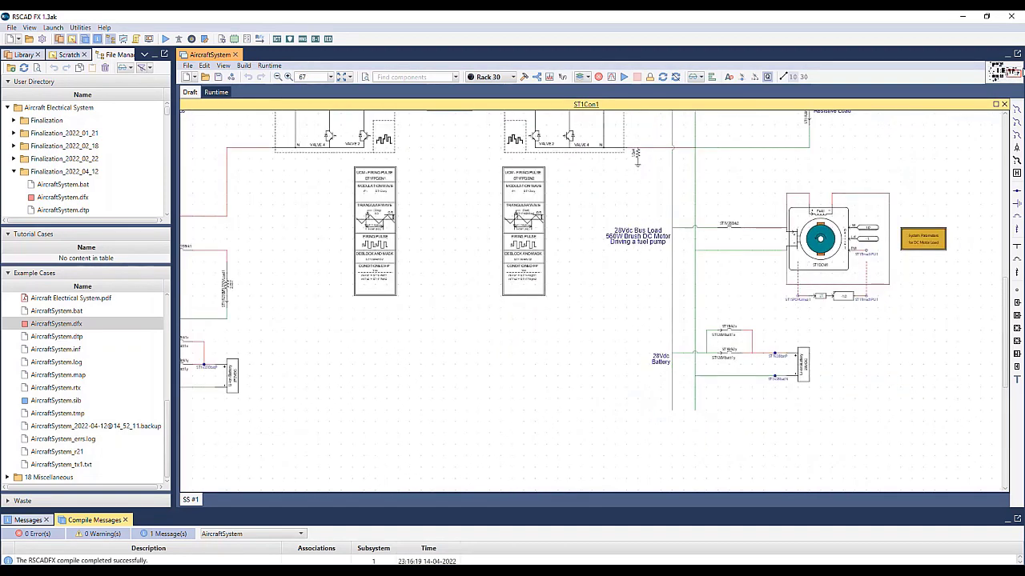
click(1004, 105)
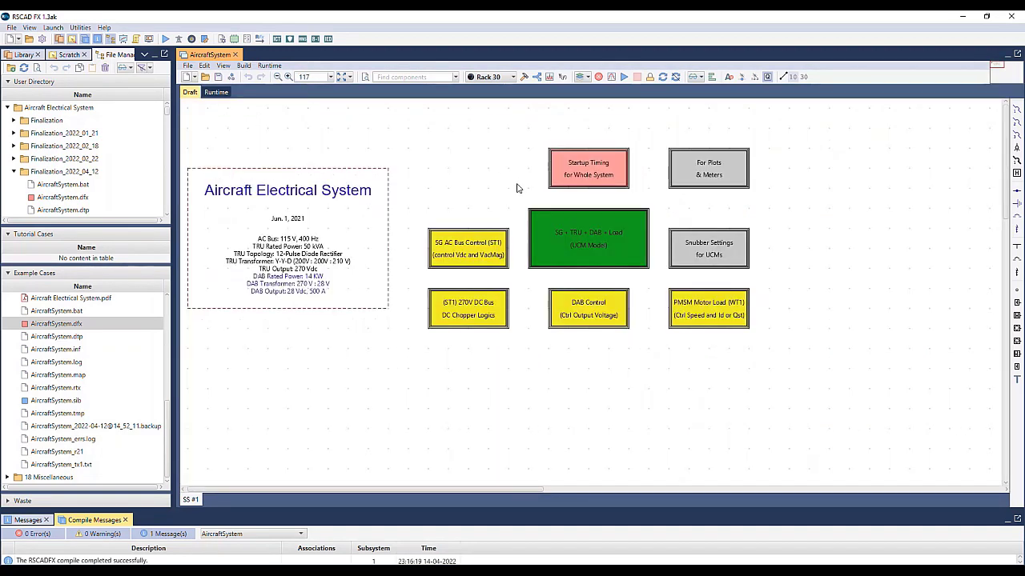
Open the Startup Timing block and examine the system startup logic and the 115V bus load breaker control
double_click(610, 175)
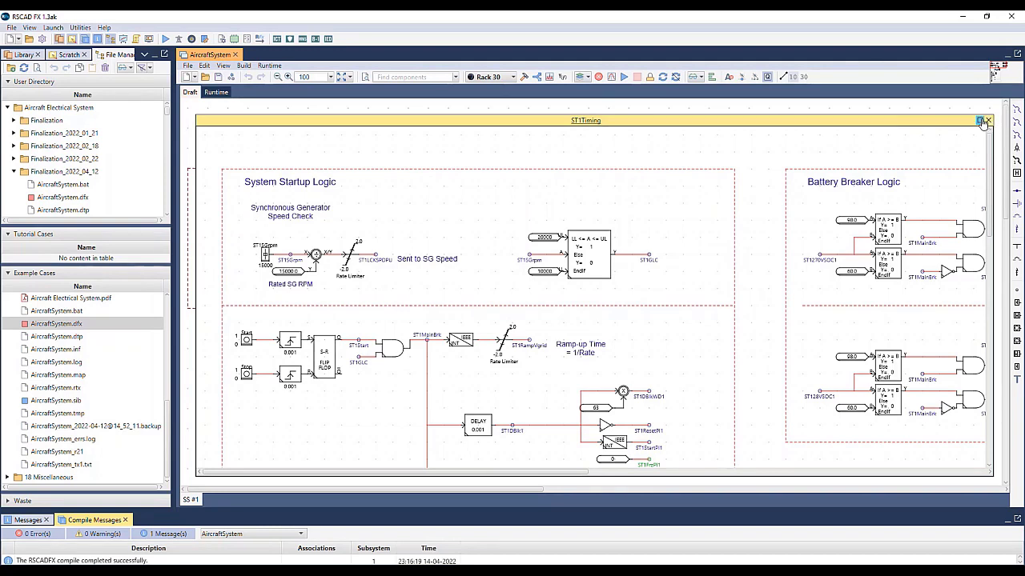
scroll(453, 264, down, 3)
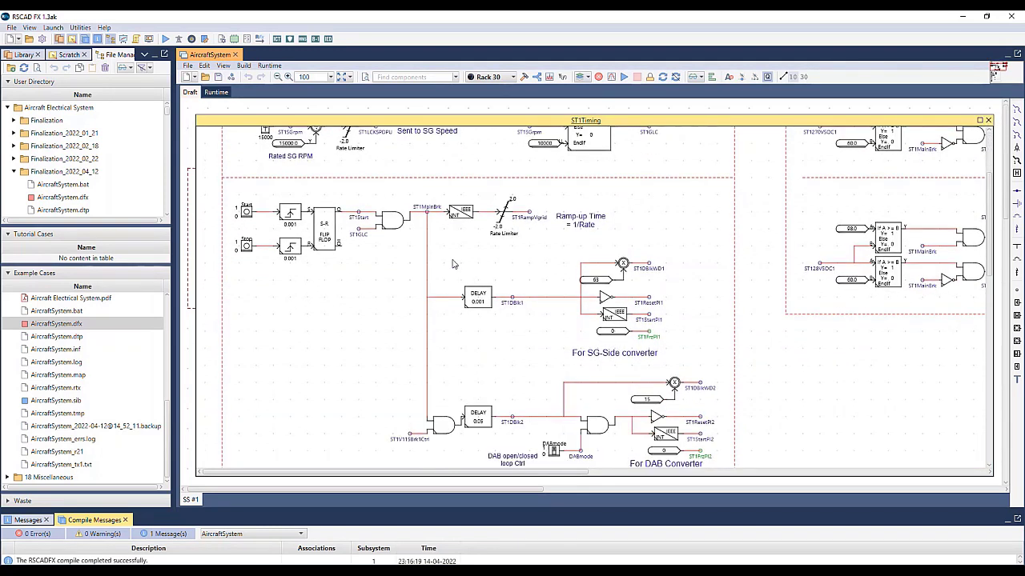
scroll(453, 264, down, 1)
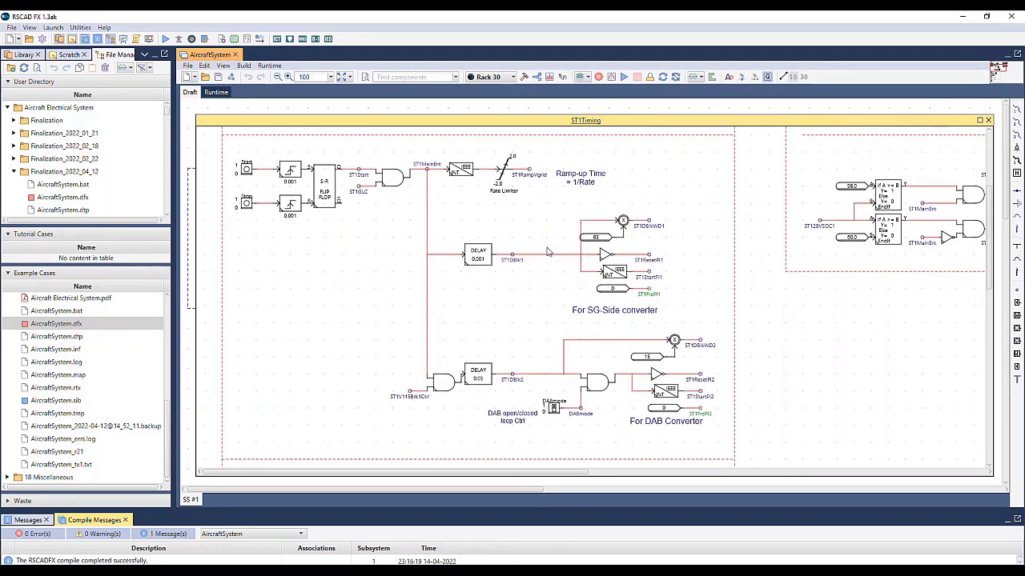
scroll(550, 262, down, 6)
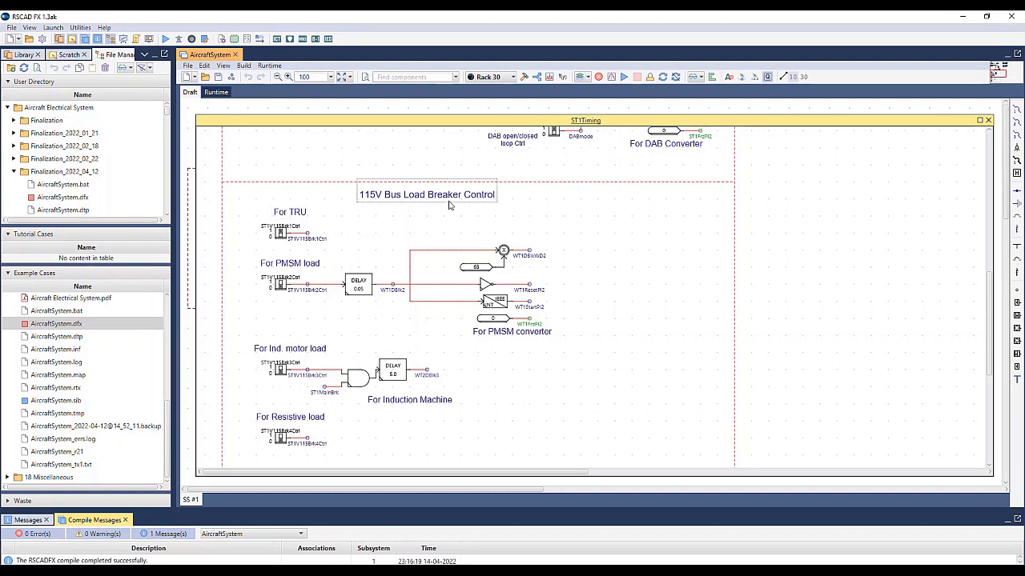
scroll(683, 263, down, 3)
Examine the Battery Breaker Logic for the 270 V and 28 V batteries, and close the ST1Timing view
scroll(763, 296, right, 5)
scroll(677, 336, up, 3)
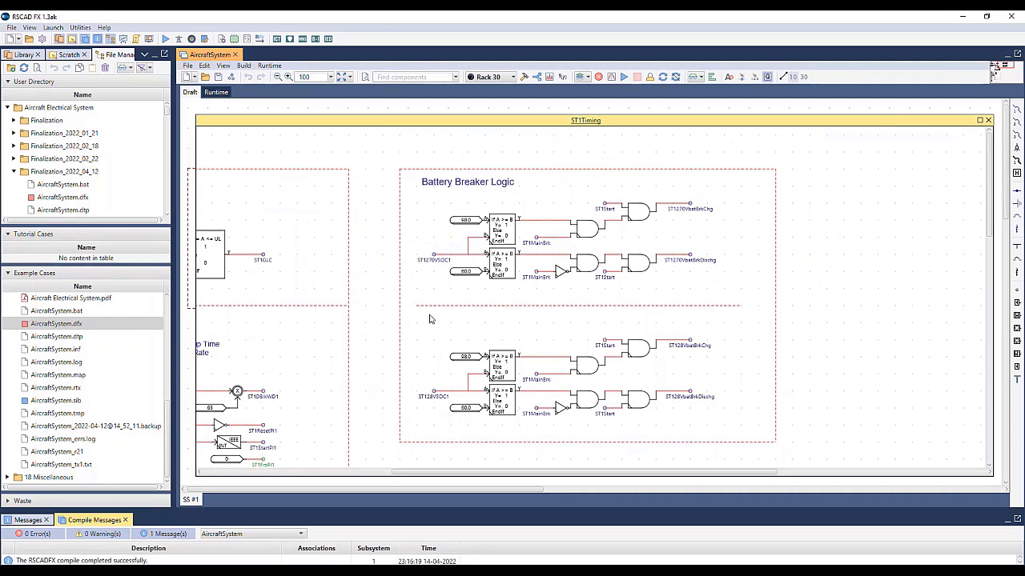
scroll(432, 397, up, 2)
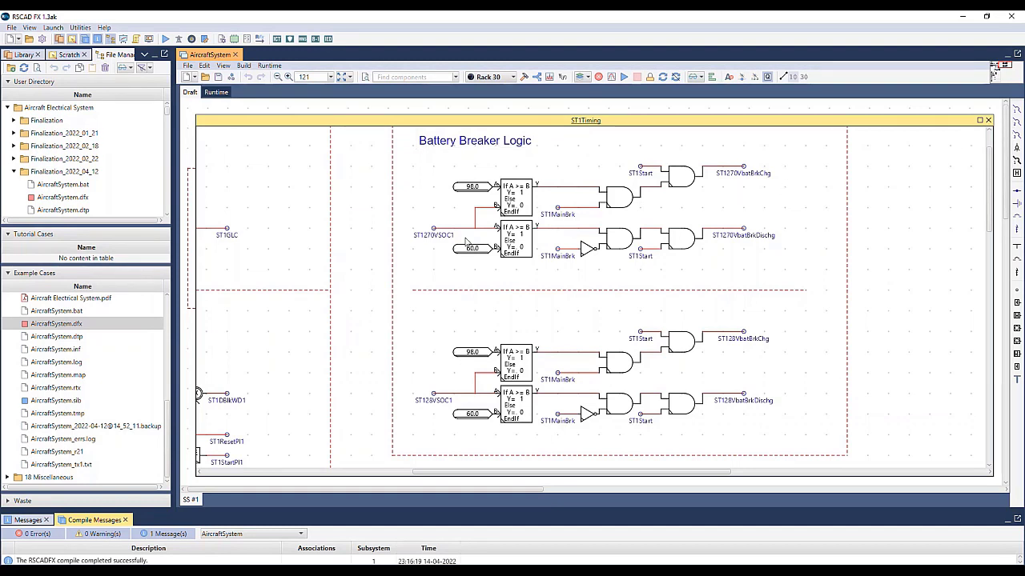
click(988, 120)
Open the SG AC Bus Control (ST1) block and examine its DC Voltage Normalization section
scroll(587, 240, down, 1)
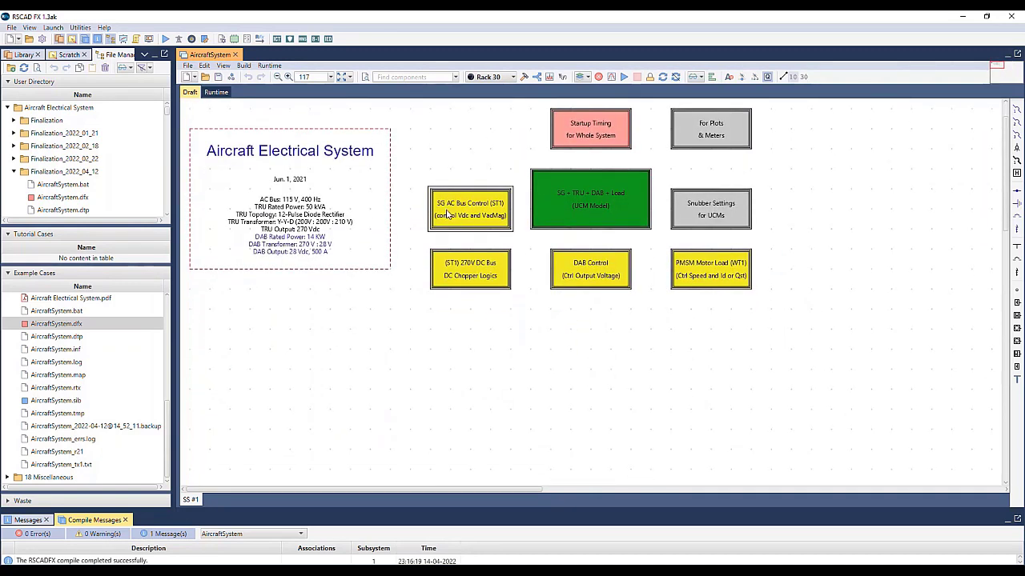
scroll(447, 214, up, 2)
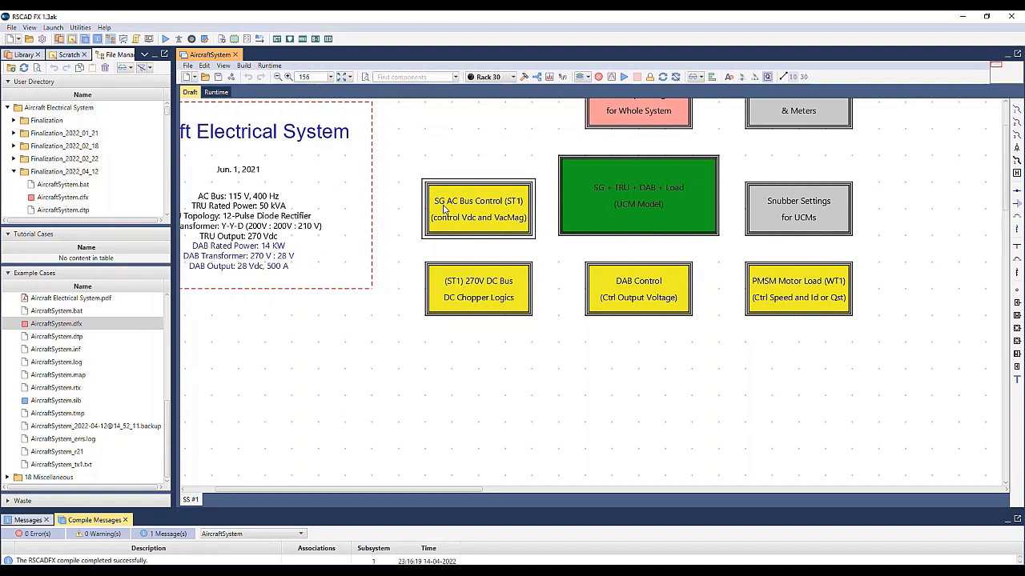
double_click(502, 228)
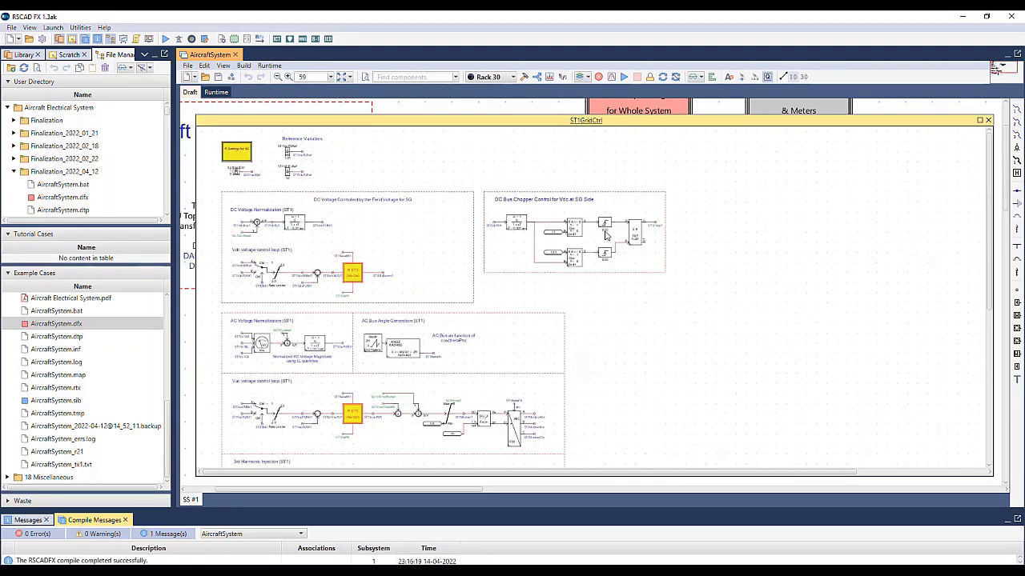
scroll(242, 153, down, 1)
scroll(469, 319, up, 4)
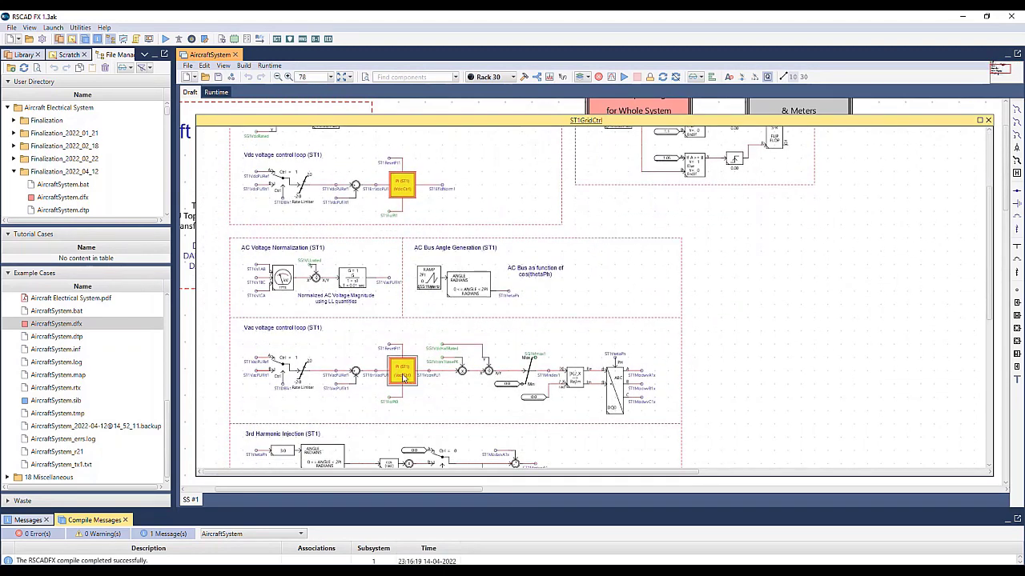
scroll(315, 320, up, 3)
scroll(314, 332, up, 3)
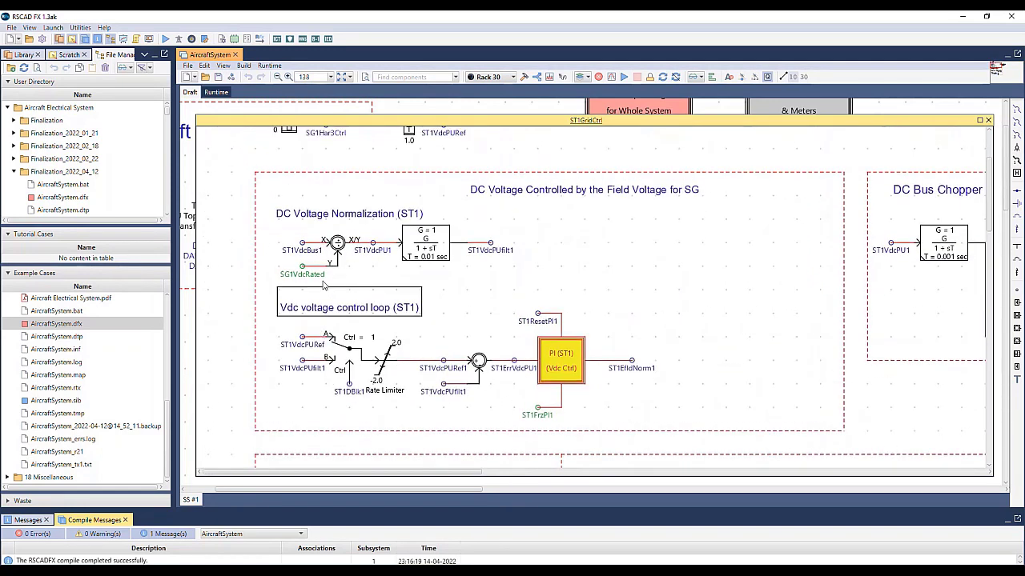
Examine the AC Voltage Normalization and the Vdc voltage control loop through its PI controller to the ST1EfldNorm1 output
drag(449, 397, 443, 140)
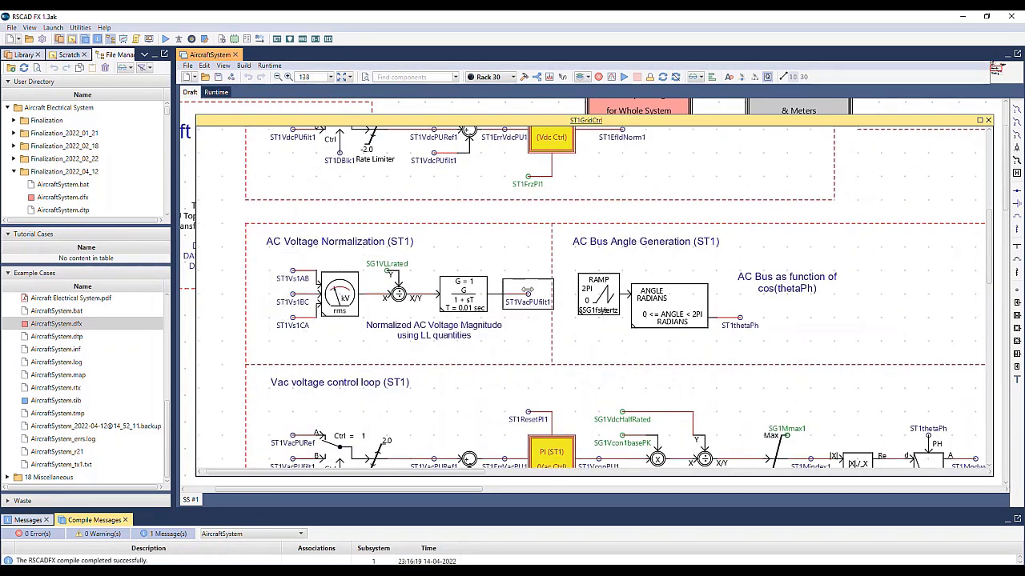
drag(549, 128, 505, 257)
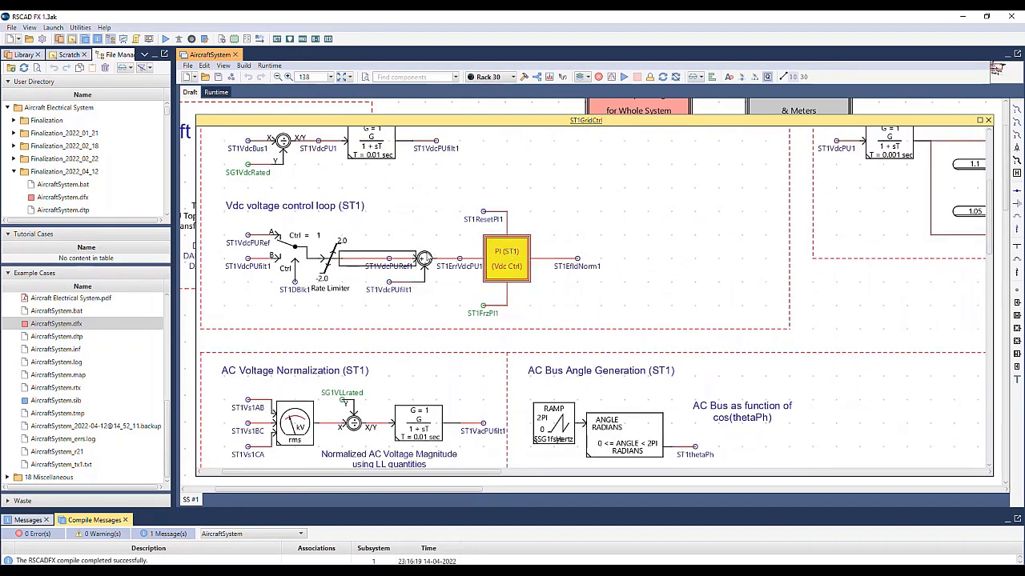
scroll(336, 262, down, 2)
scroll(405, 291, up, 2)
scroll(404, 290, left, 3)
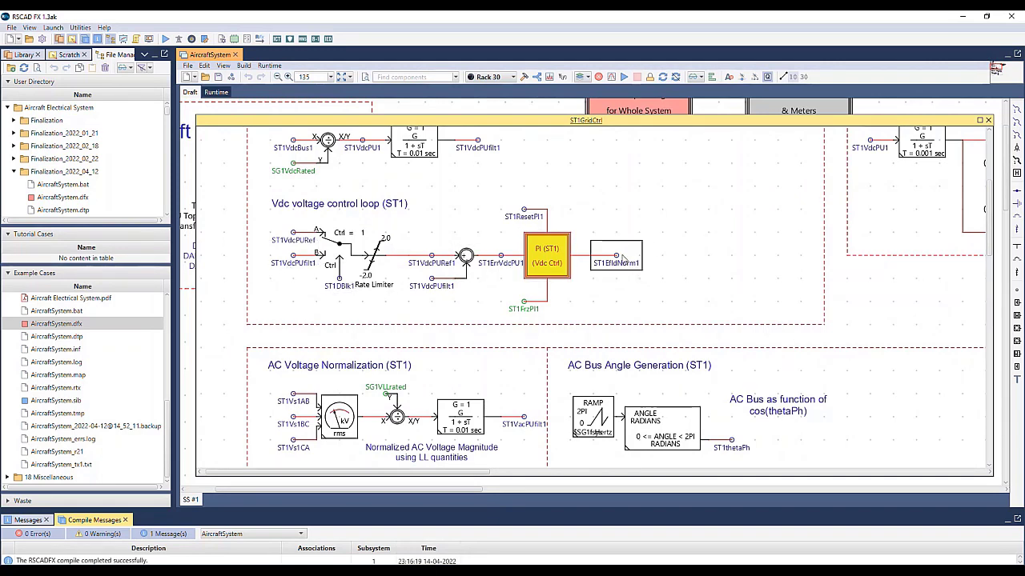
Examine the Vac voltage control loop from its reference through to the three modulation signals, and close the ST1GridCtrl view
scroll(542, 269, down, 4)
scroll(494, 212, up, 2)
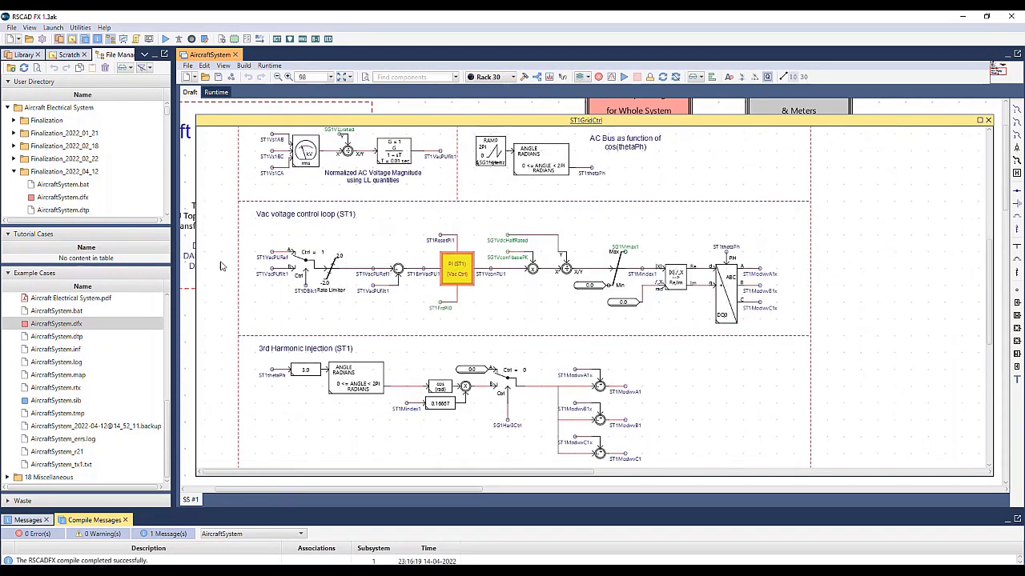
scroll(244, 282, up, 2)
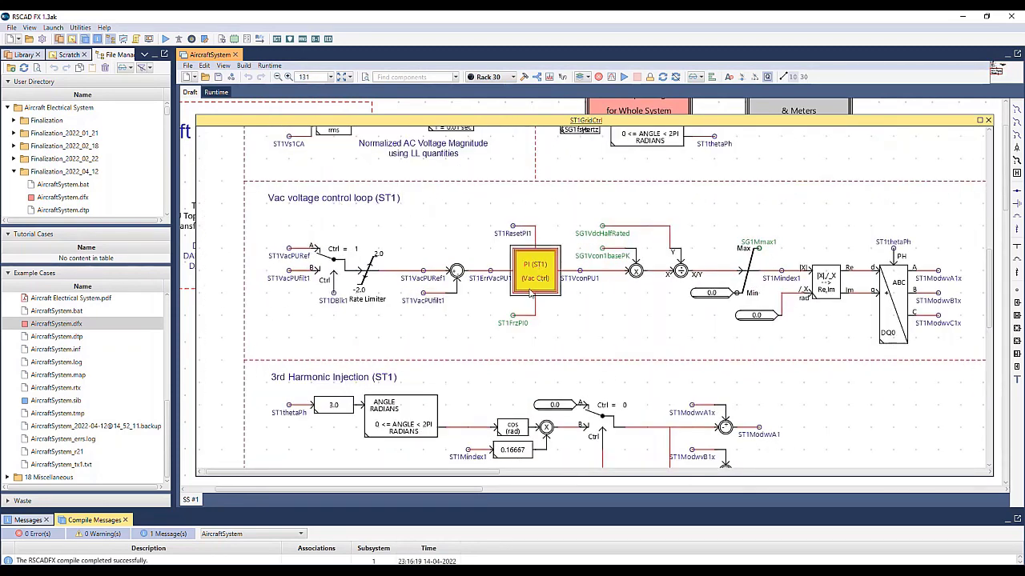
scroll(528, 292, down, 3)
scroll(682, 264, up, 1)
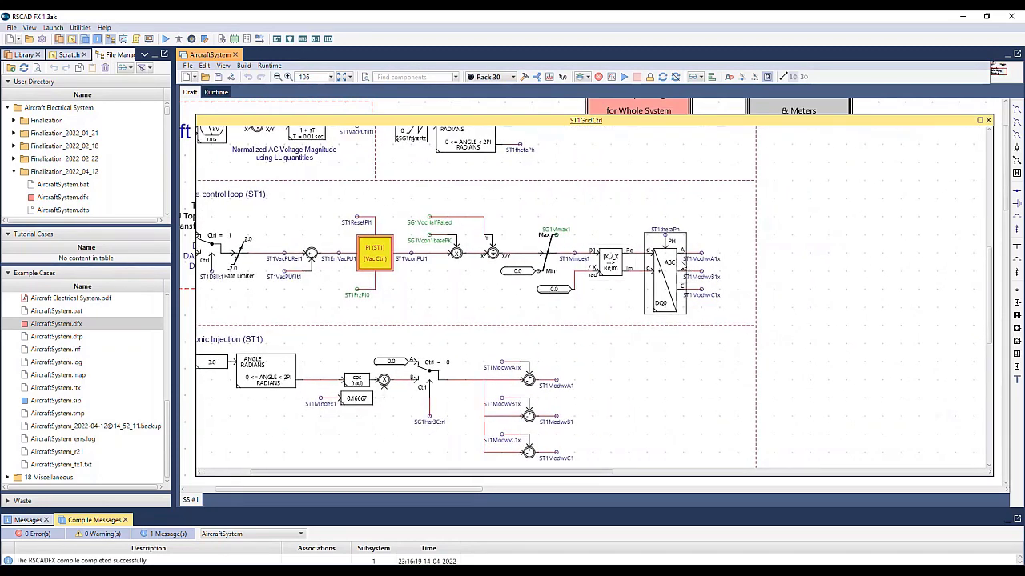
scroll(682, 264, up, 2)
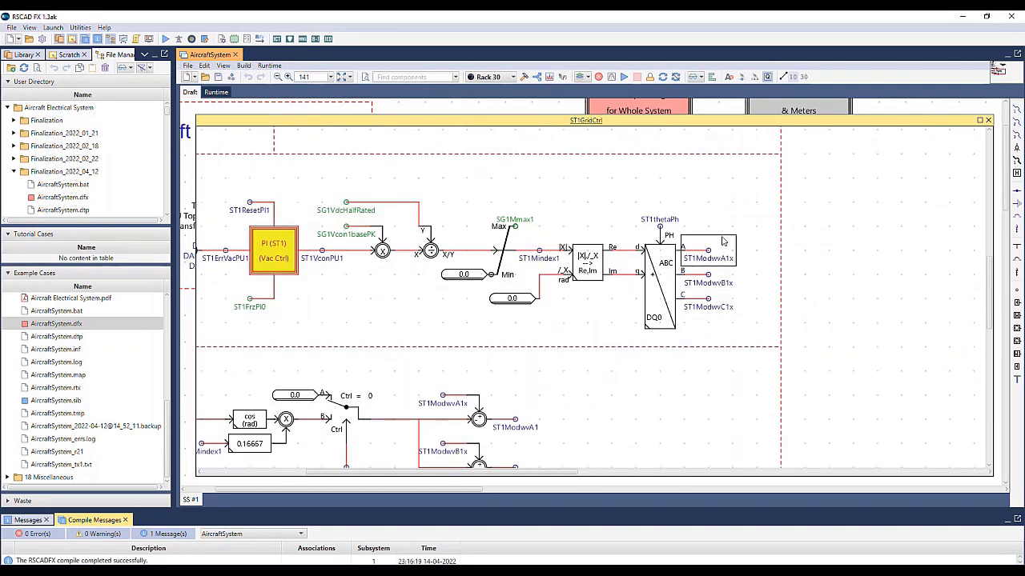
scroll(720, 314, down, 2)
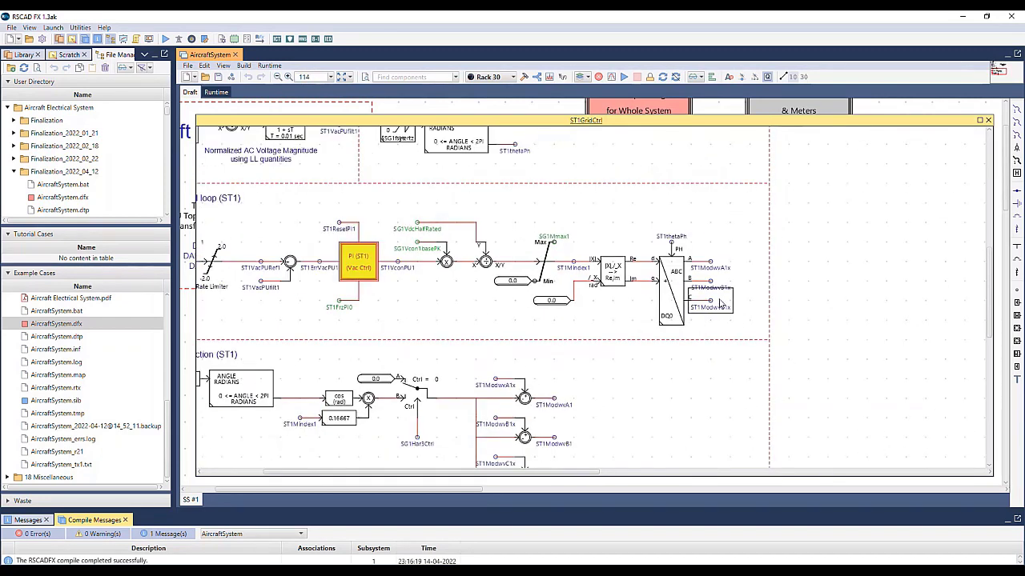
scroll(720, 304, down, 1)
click(988, 120)
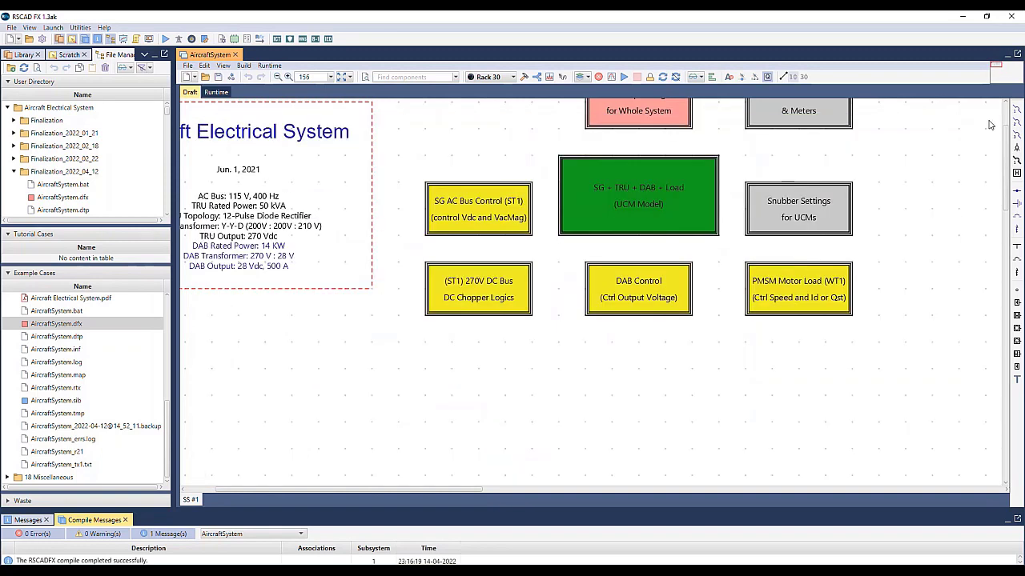
Examine the 270V DC bus chopper logic and the DAB output voltage control loop, closing each view
double_click(489, 291)
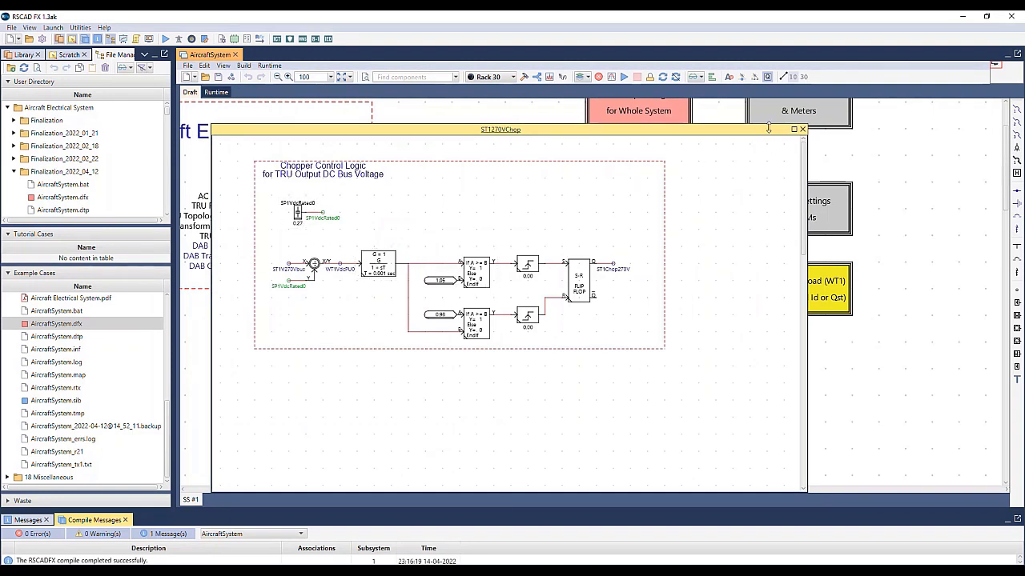
click(802, 129)
double_click(666, 298)
scroll(624, 302, down, 2)
scroll(320, 268, up, 6)
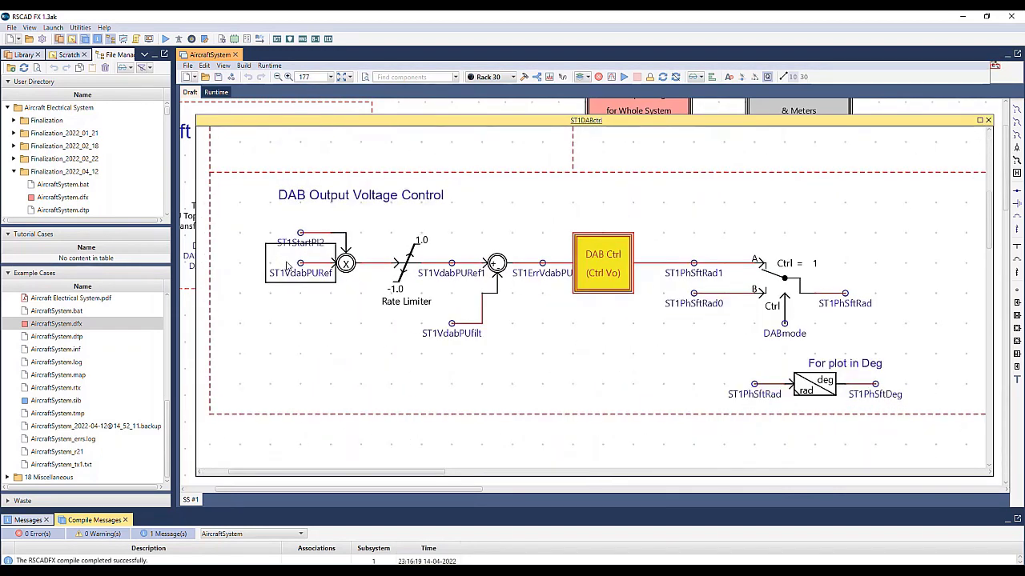
scroll(345, 264, down, 3)
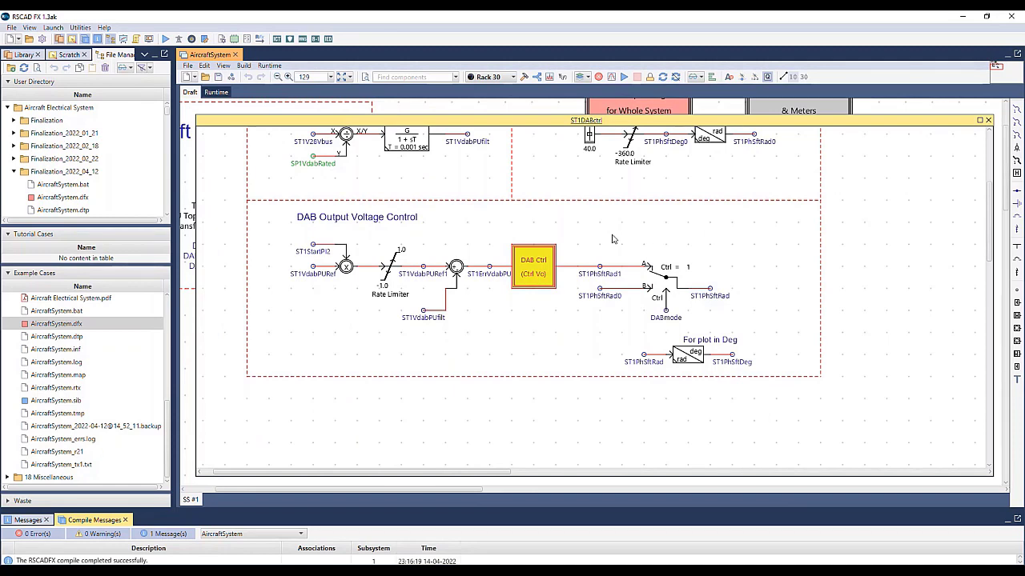
click(988, 120)
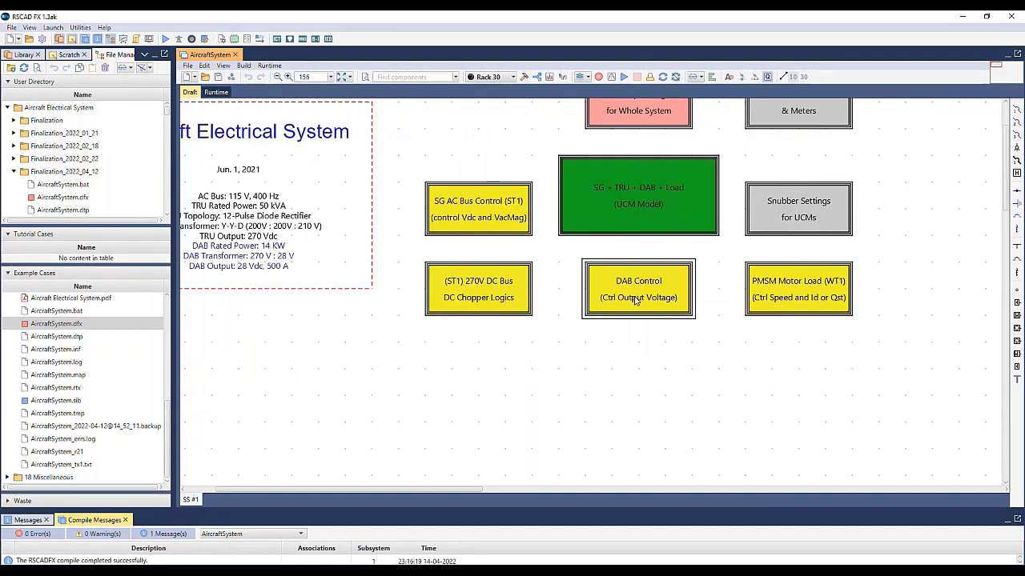
Open the PMSM Motor Load (WT1) control, examine its torque, Q and speed control loops, and close the view
drag(707, 283, 537, 280)
scroll(677, 293, up, 3)
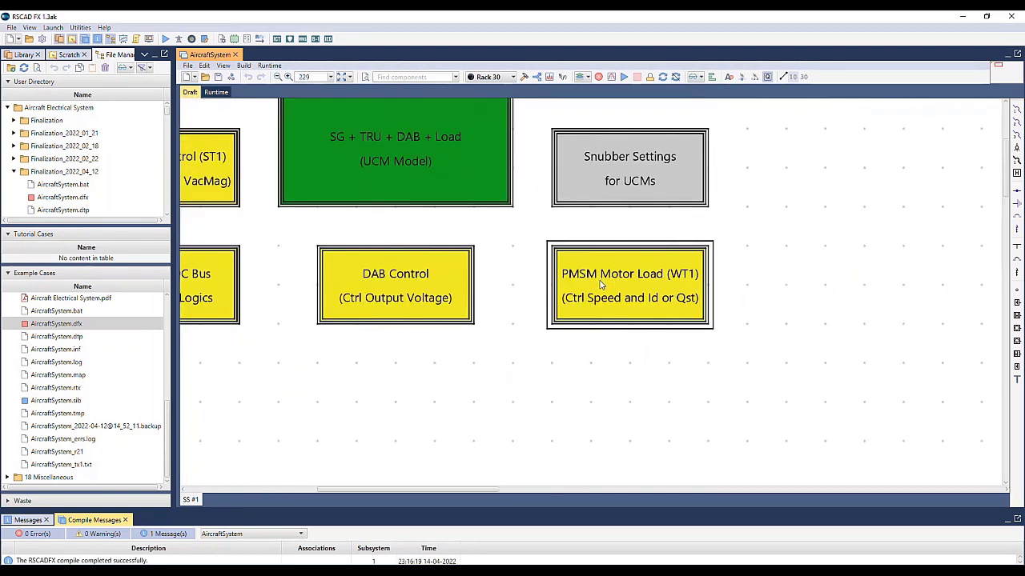
double_click(651, 286)
scroll(498, 240, up, 3)
scroll(271, 261, down, 6)
scroll(296, 232, up, 2)
scroll(296, 233, down, 2)
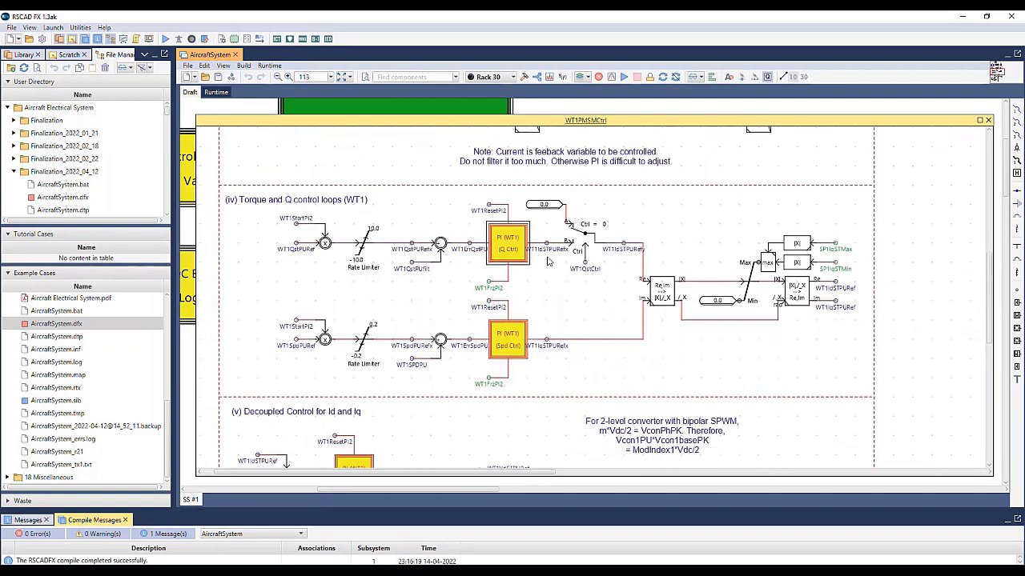
click(988, 120)
Compile the Aircraft Electrical System case and switch to the RUNTIME window
scroll(698, 338, down, 4)
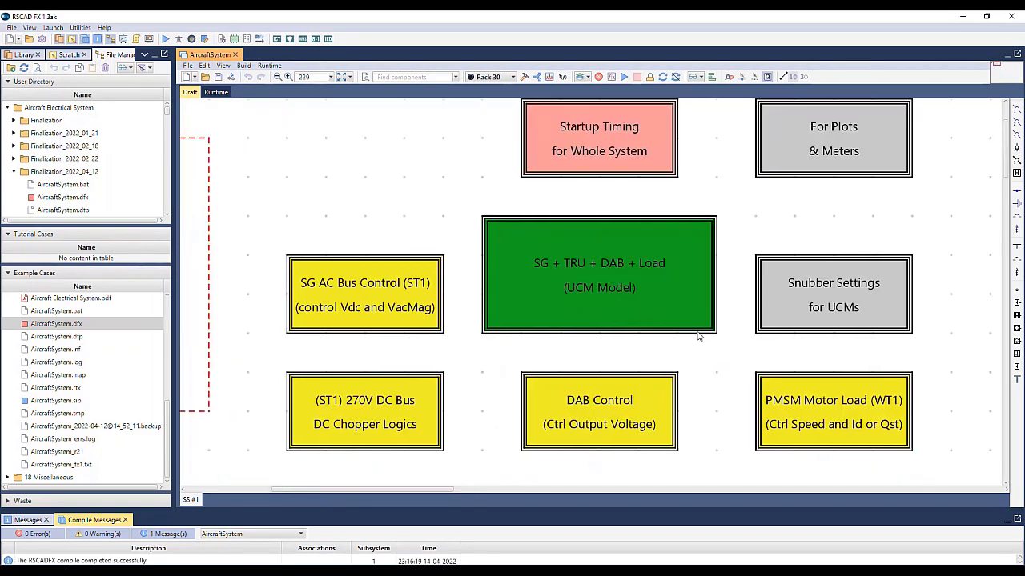
scroll(400, 245, down, 3)
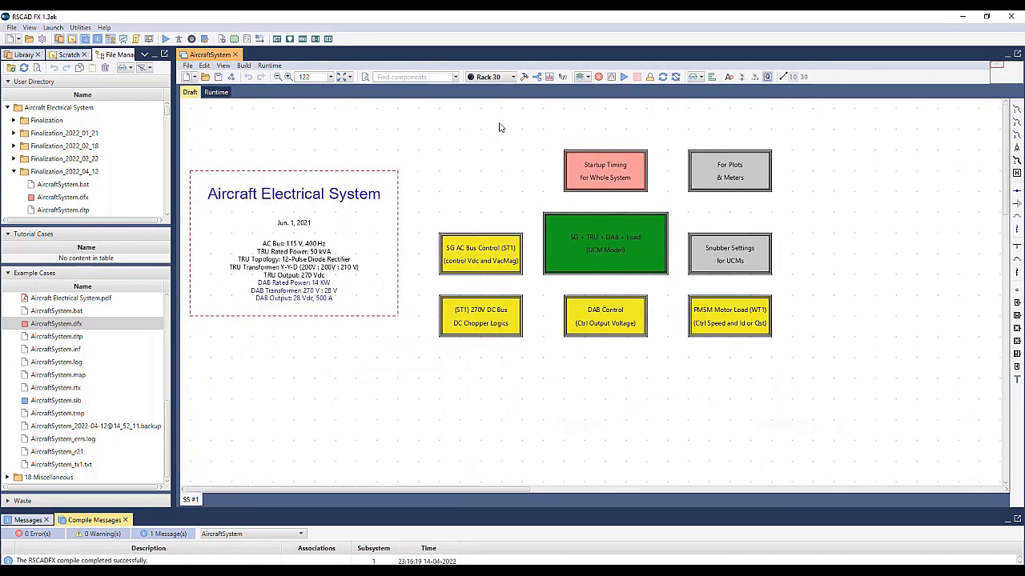
click(525, 79)
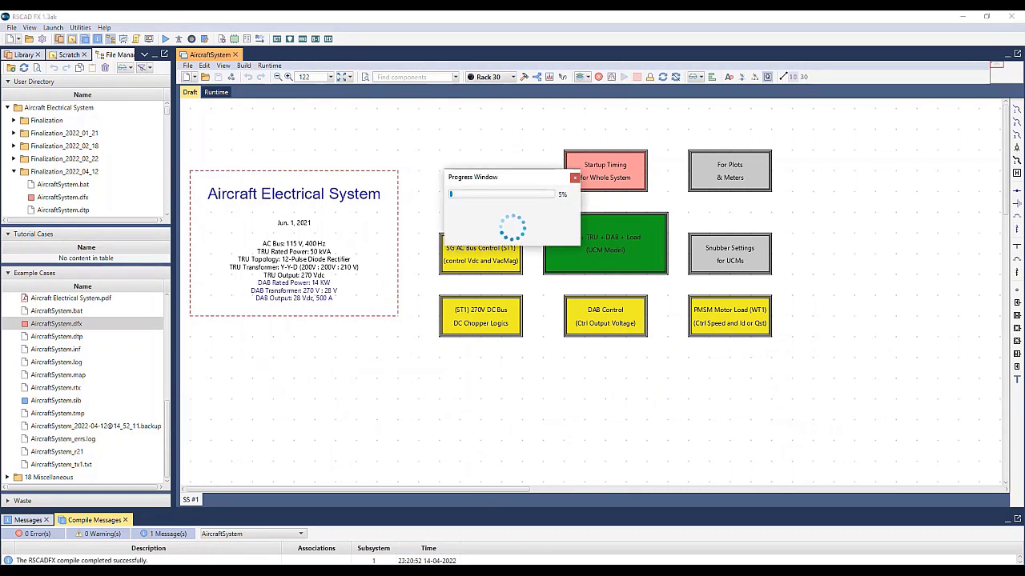
mouse_move(275, 575)
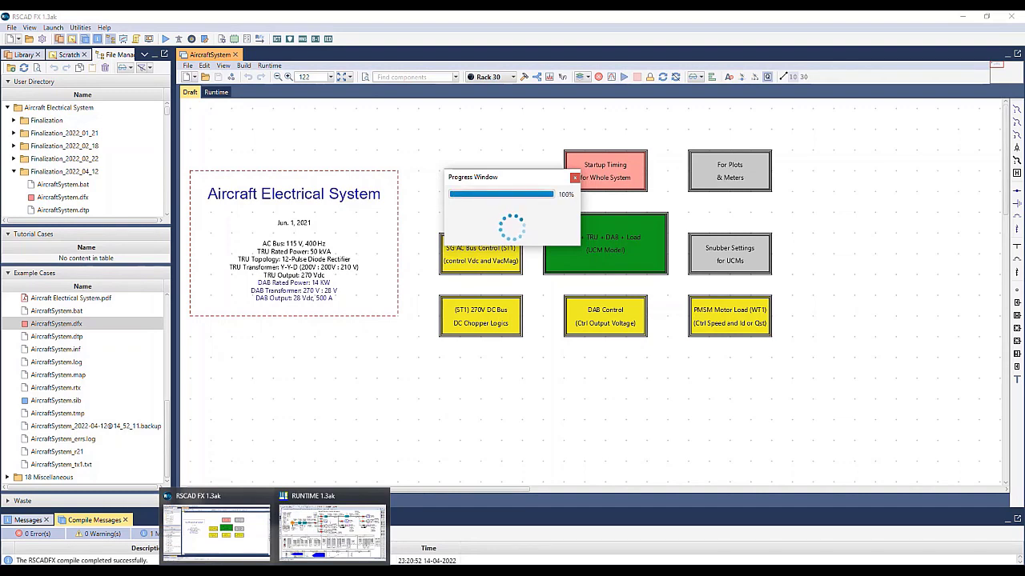
click(332, 530)
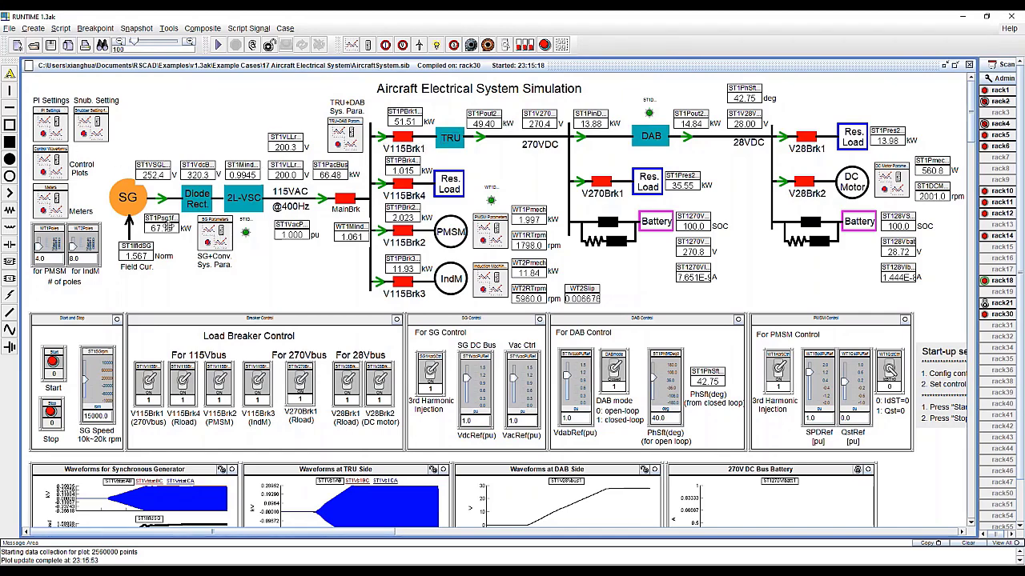
Look over the simulation's control panels and waveform plots, and view and close the TRU+DAB system parameters
scroll(328, 282, down, 2)
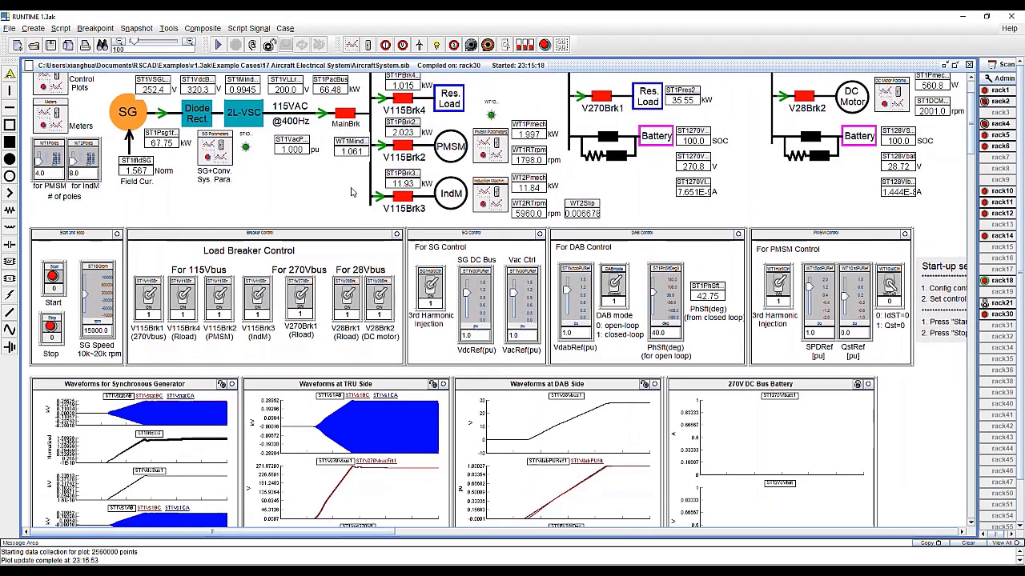
scroll(341, 272, up, 2)
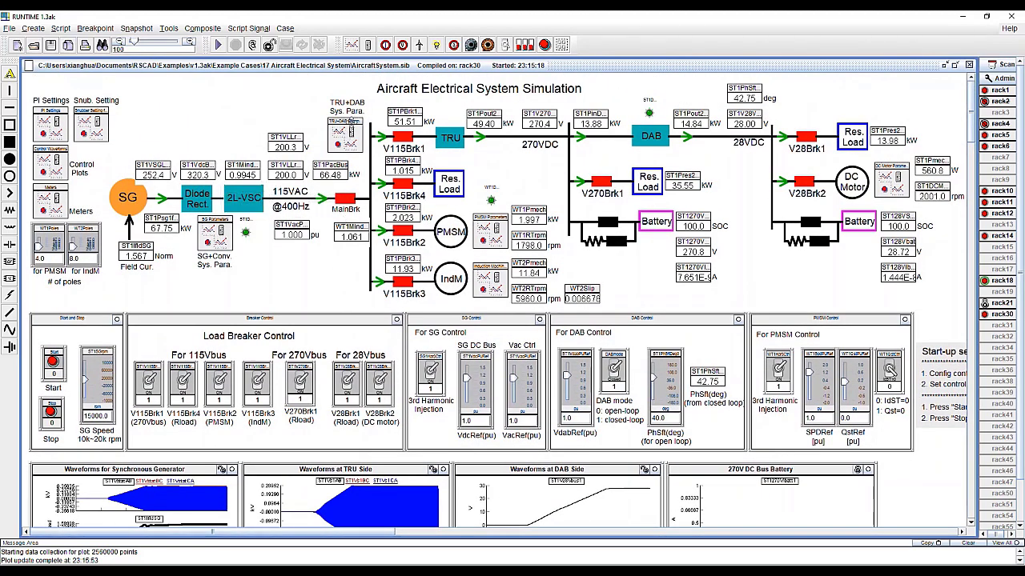
click(351, 127)
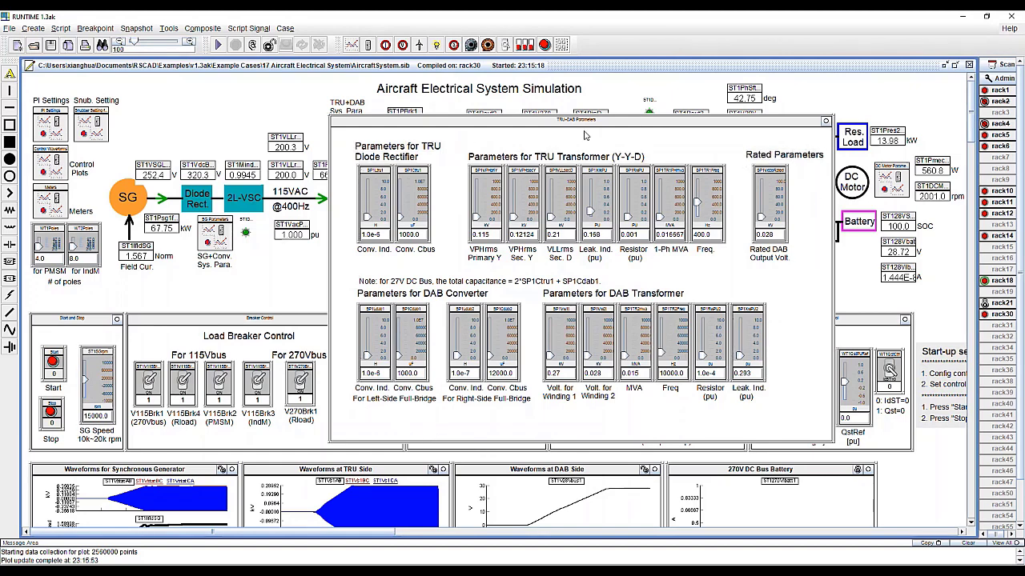
click(825, 121)
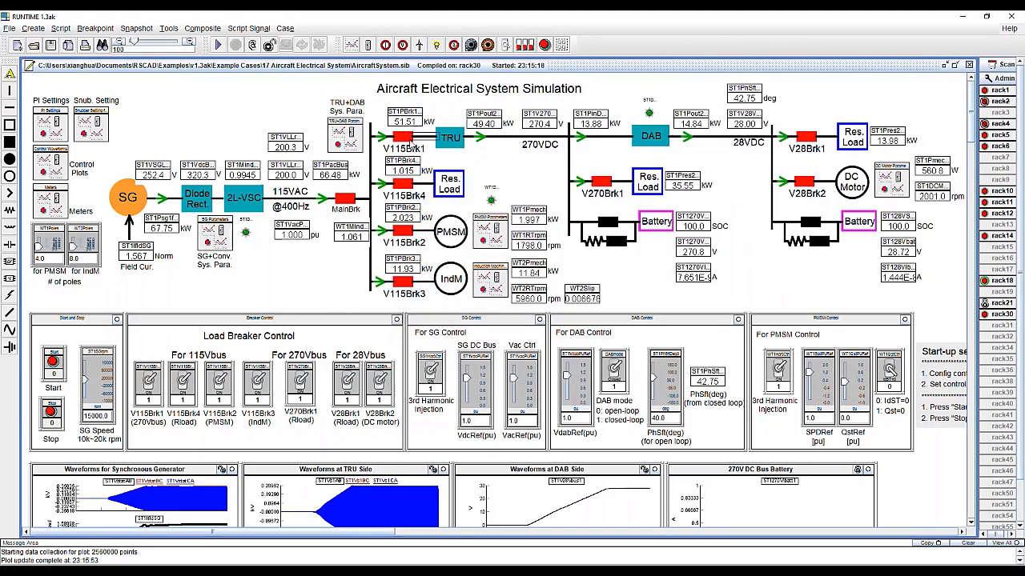
Look over the system diagram, control panels, start-up sequence notes and waveform plots of the Aircraft Electrical System simulation
scroll(297, 275, down, 3)
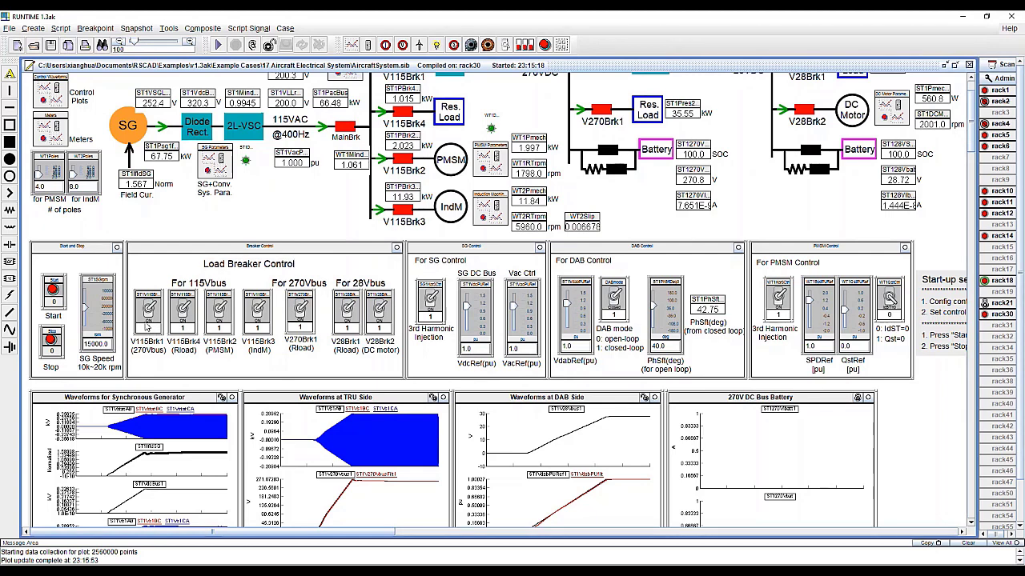
scroll(185, 339, up, 3)
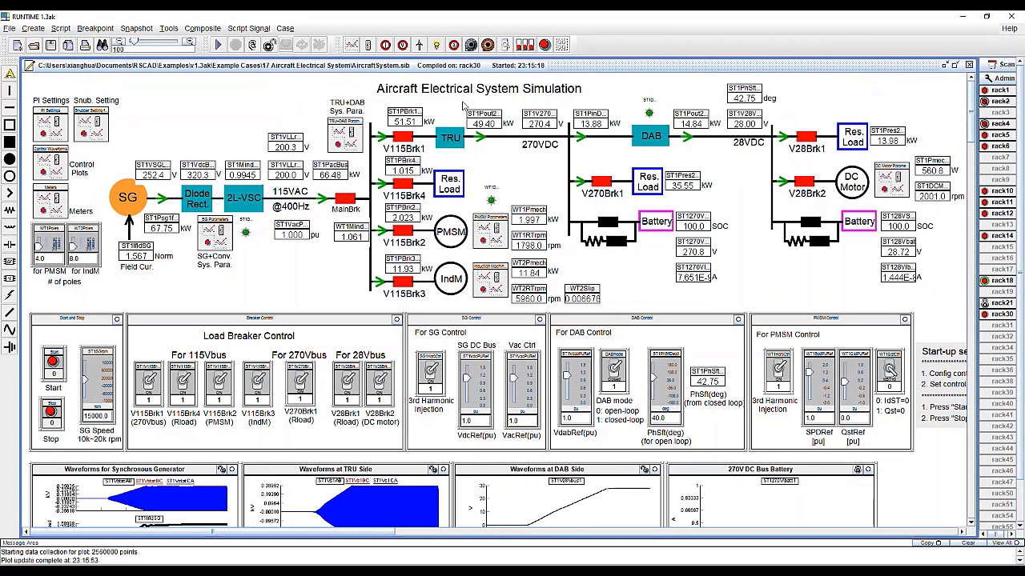
scroll(413, 390, down, 3)
scroll(433, 344, up, 2)
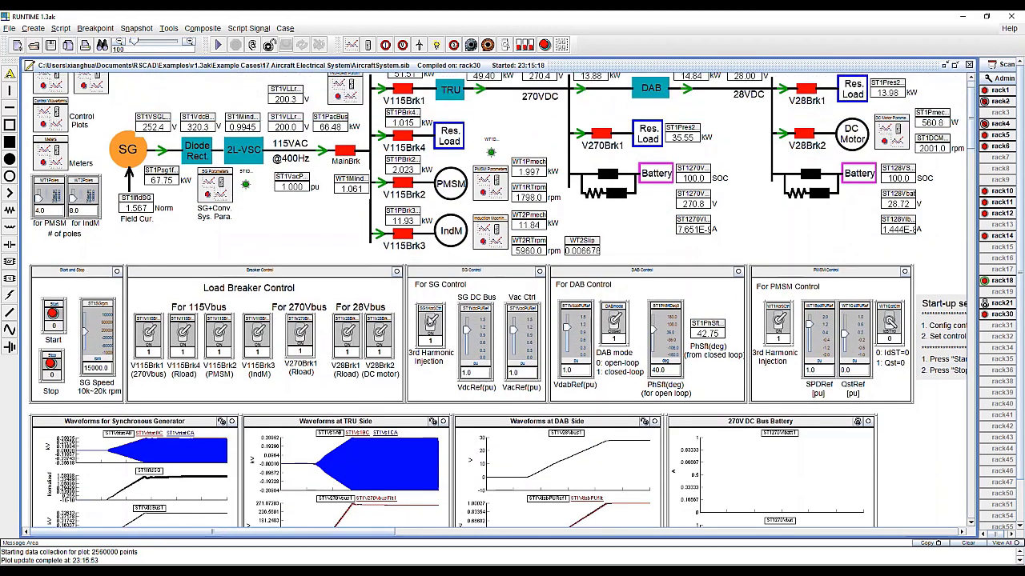
scroll(450, 302, up, 1)
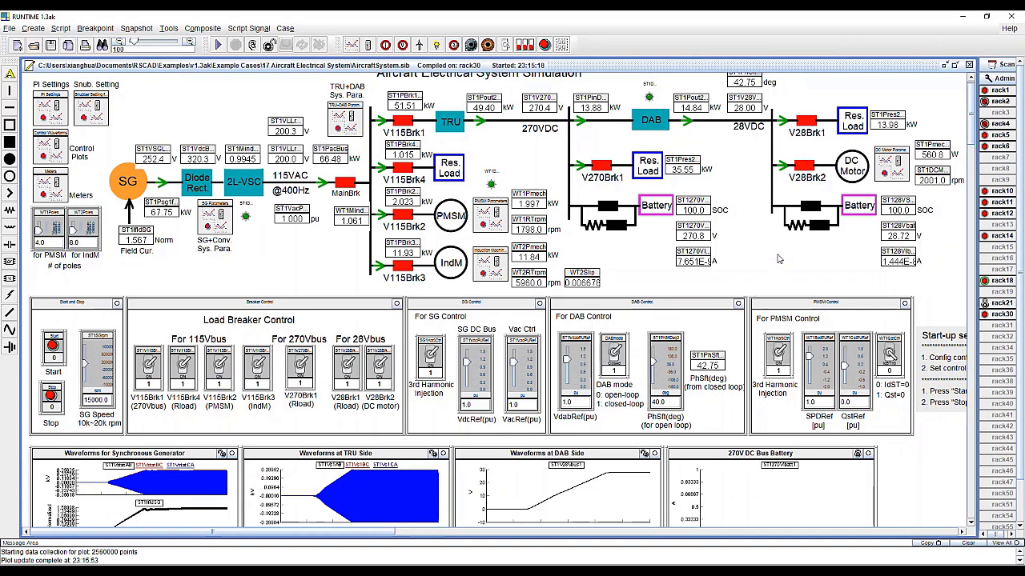
scroll(776, 256, down, 1)
scroll(776, 256, right, 3)
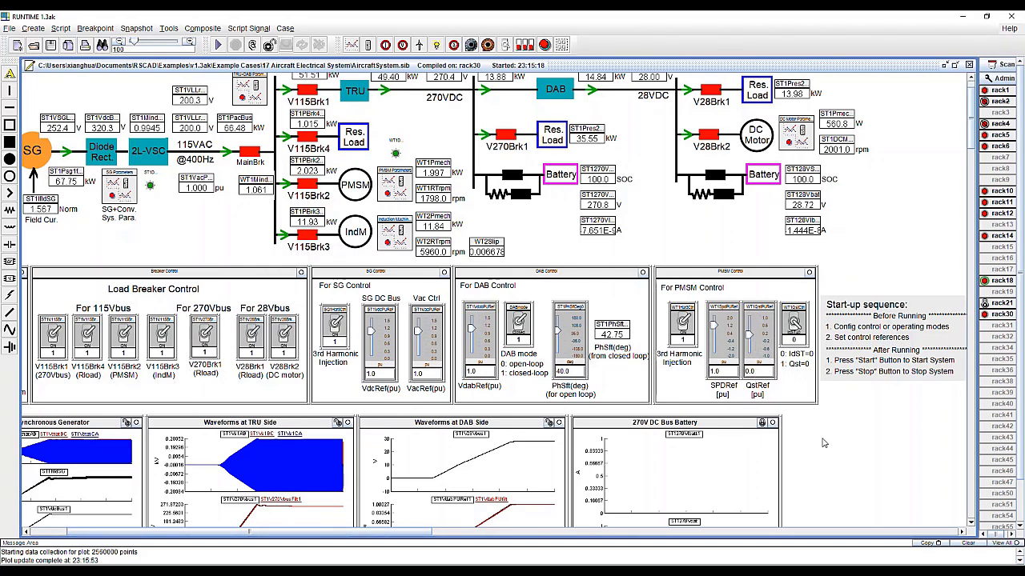
scroll(890, 283, left, 2)
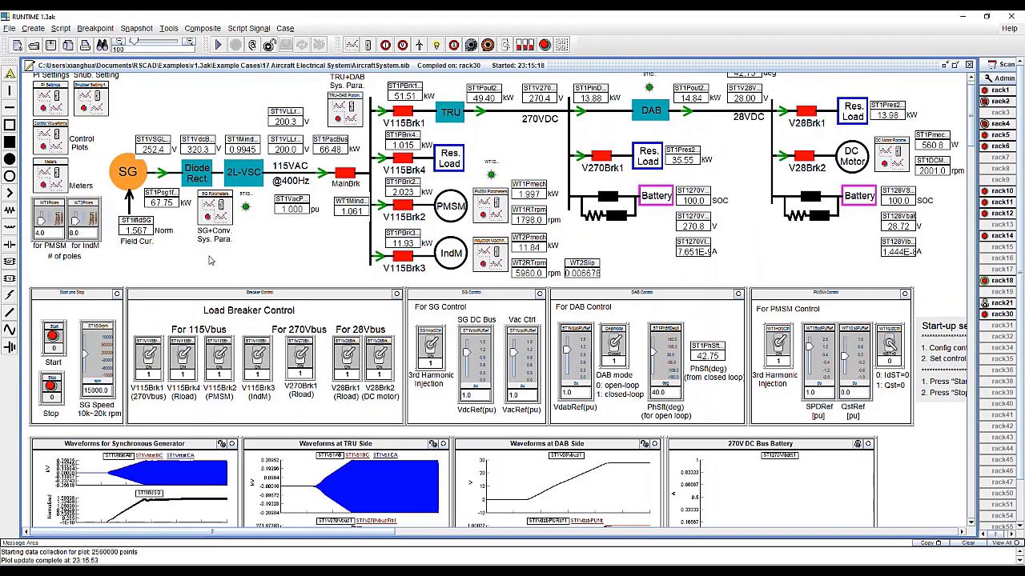
scroll(202, 320, down, 3)
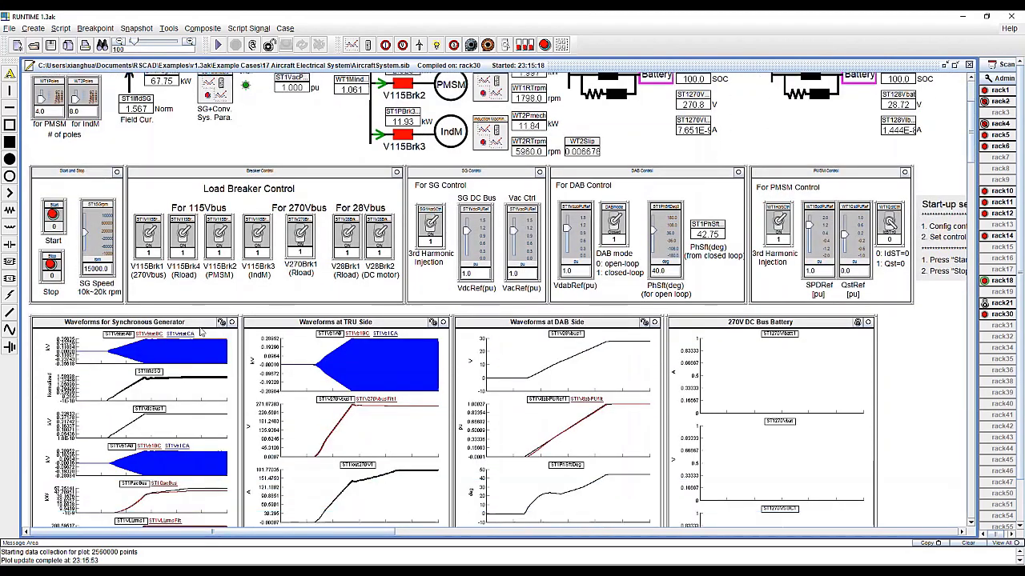
scroll(202, 331, down, 7)
scroll(252, 300, up, 10)
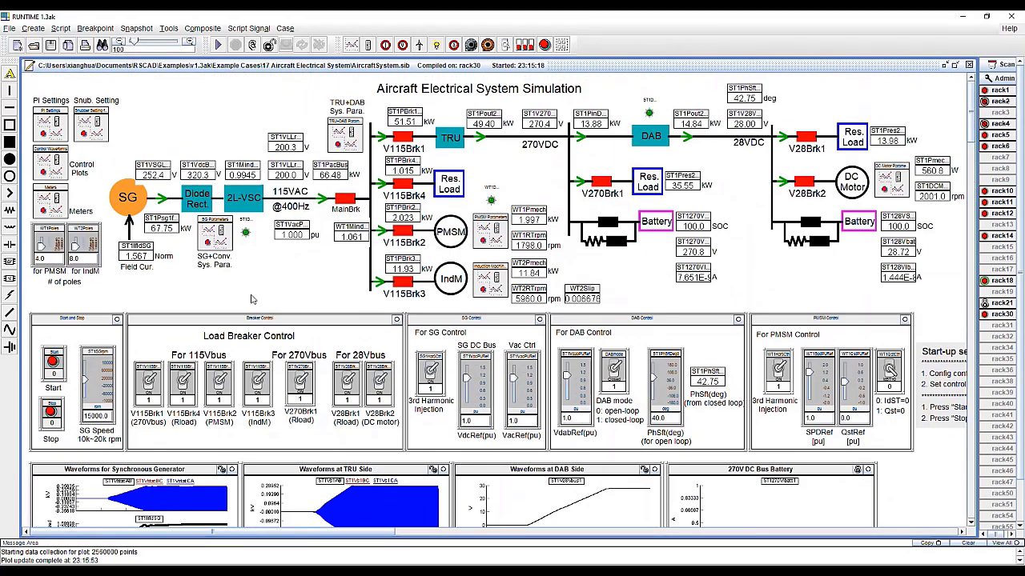
Run the simulation case and start the aircraft electrical system
click(220, 46)
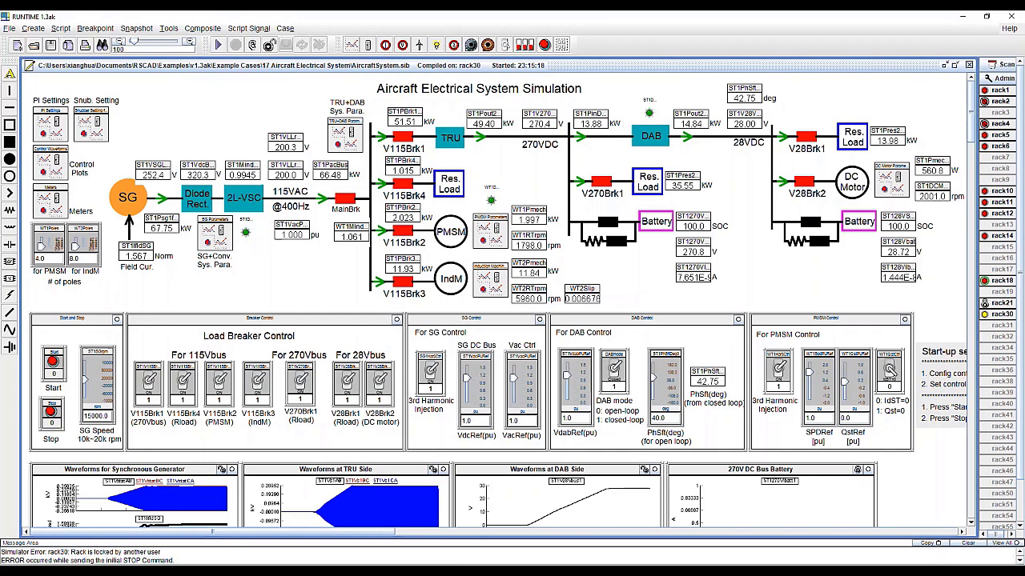
click(218, 46)
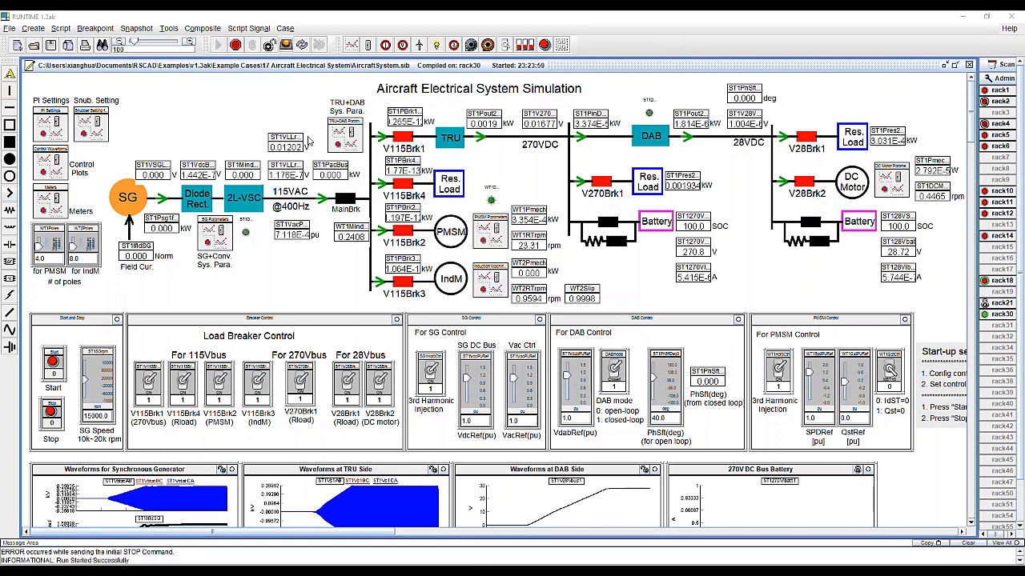
scroll(169, 237, down, 1)
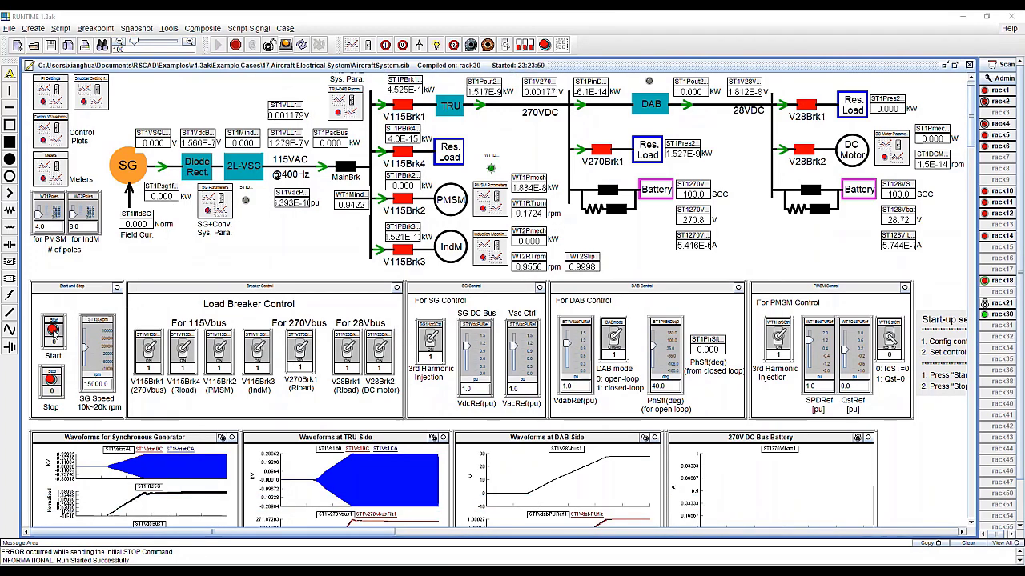
click(52, 331)
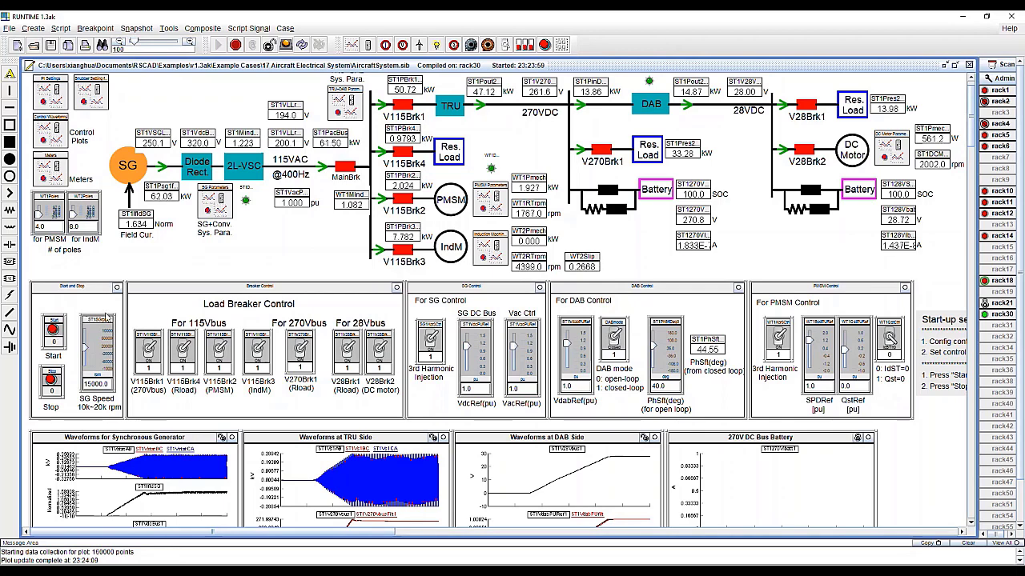
Examine the start-up waveforms of the synchronous generator, TRU, DAB, induction machine, PMSM and DC motor
scroll(239, 267, down, 3)
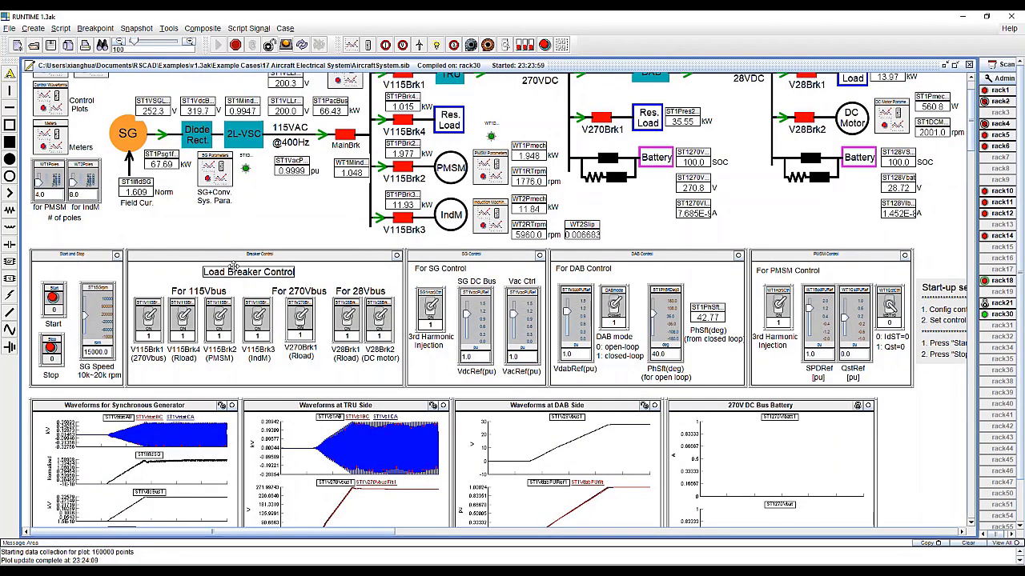
scroll(238, 267, down, 5)
scroll(193, 368, down, 10)
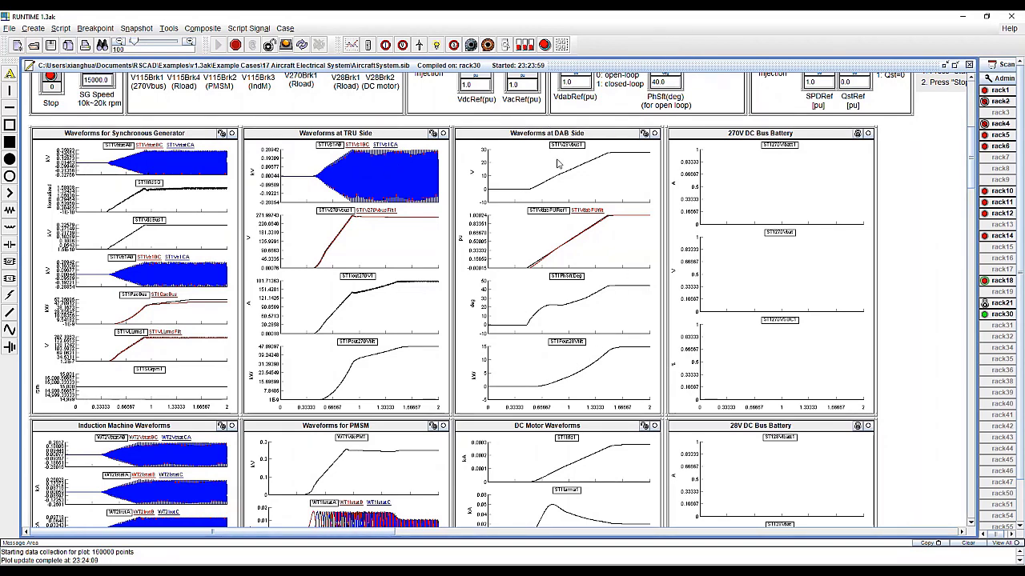
scroll(109, 204, down, 5)
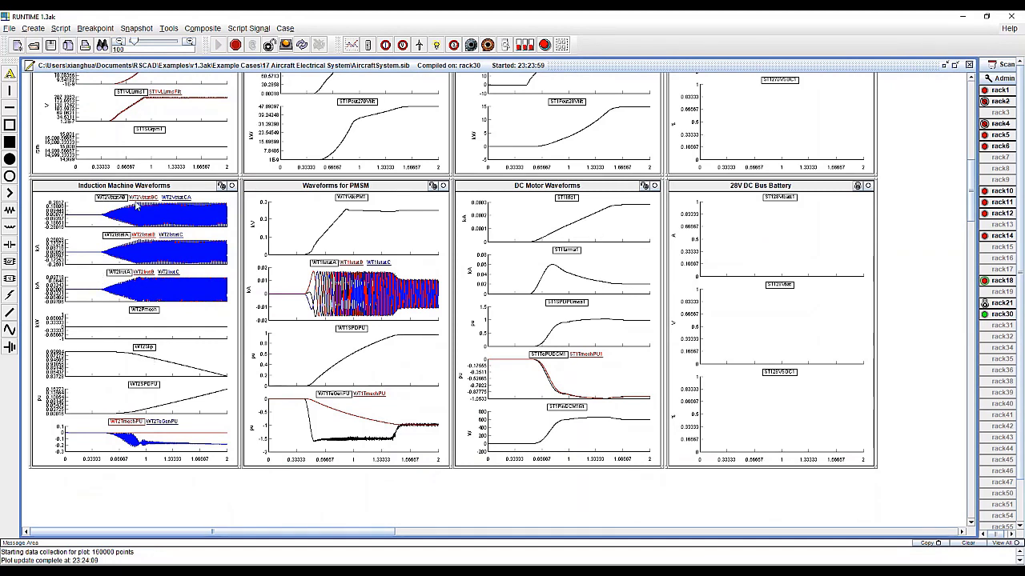
scroll(428, 451, up, 1)
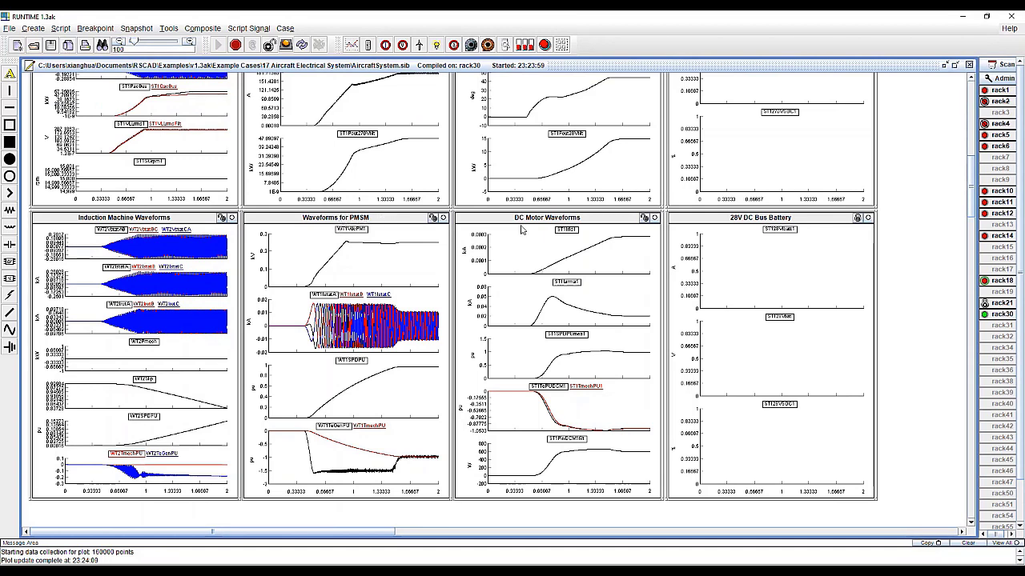
scroll(560, 232, up, 8)
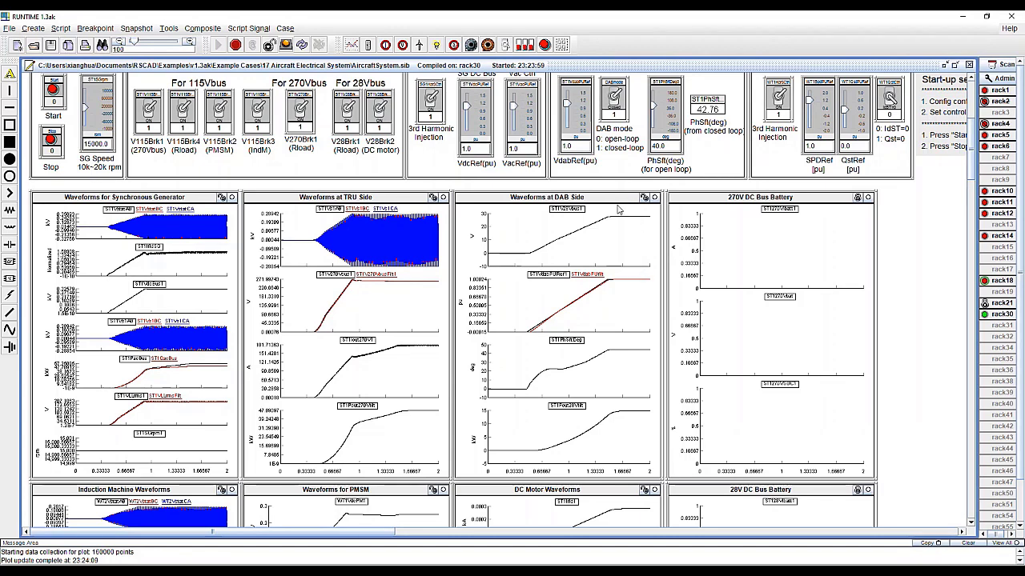
scroll(613, 240, up, 3)
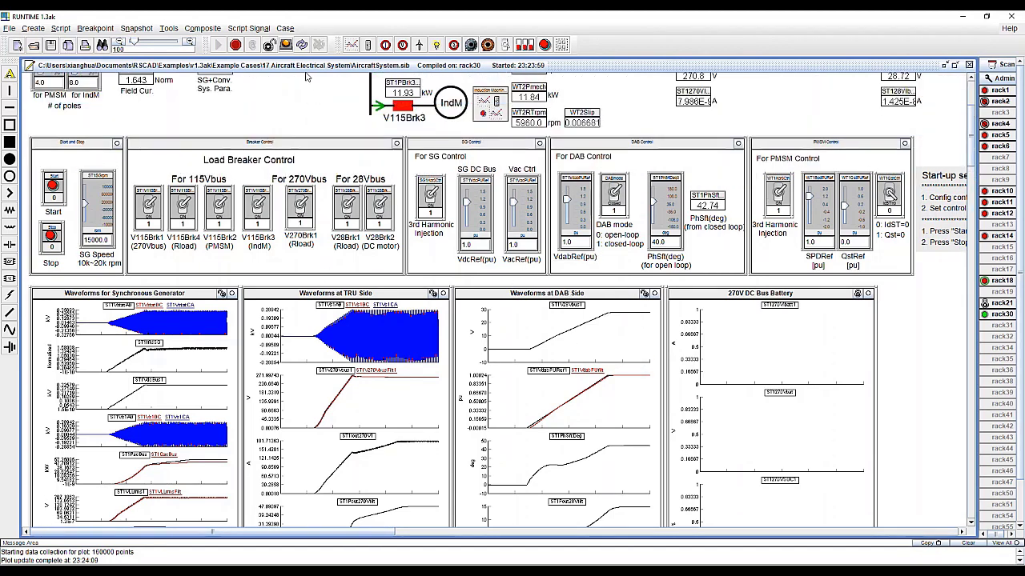
Set the case's plot finish time to 0.5 seconds with a denser point interval, and update the plots
click(285, 29)
click(316, 47)
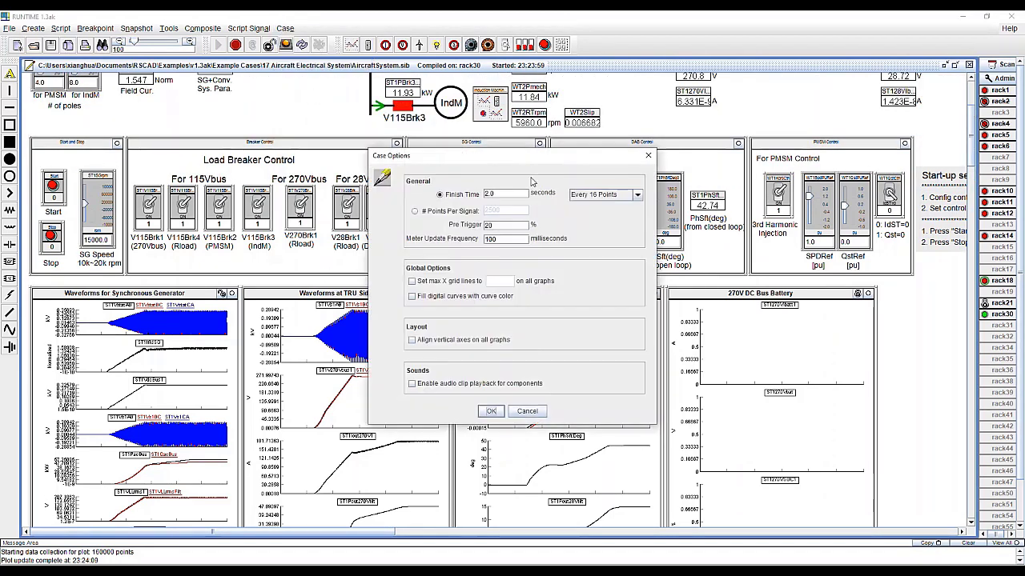
click(593, 194)
click(594, 205)
click(506, 195)
key(BackSpace)
key(BackSpace)
key(BackSpace)
text(0.5)
click(492, 412)
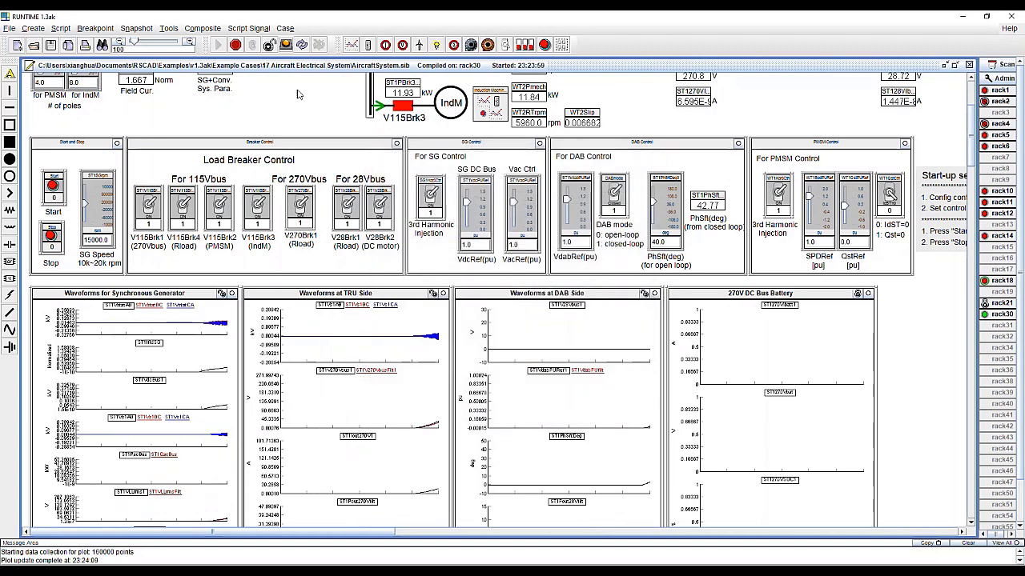
click(301, 46)
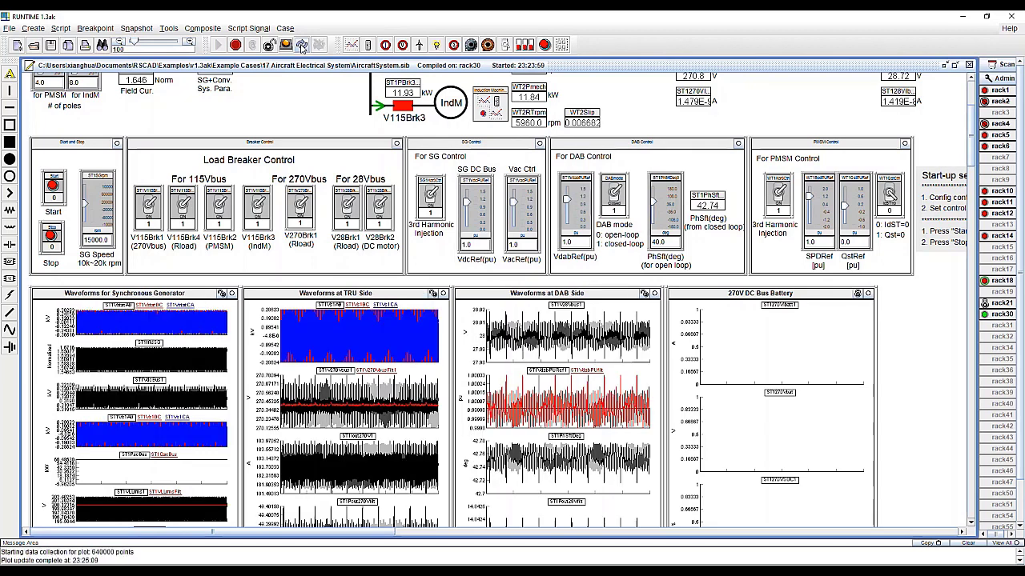
Zoom in on about 50 ms of the Synchronous Generator waveforms and about 9 ms of the TRU Side waveforms
scroll(155, 251, down, 3)
scroll(155, 251, down, 1)
right_click(173, 176)
click(141, 239)
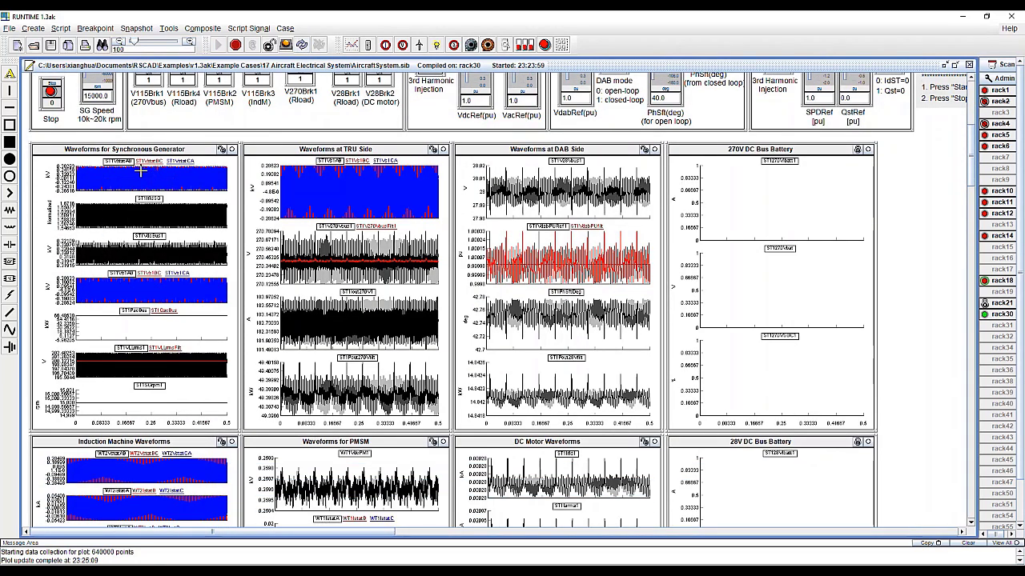
drag(160, 174, 158, 177)
right_click(290, 182)
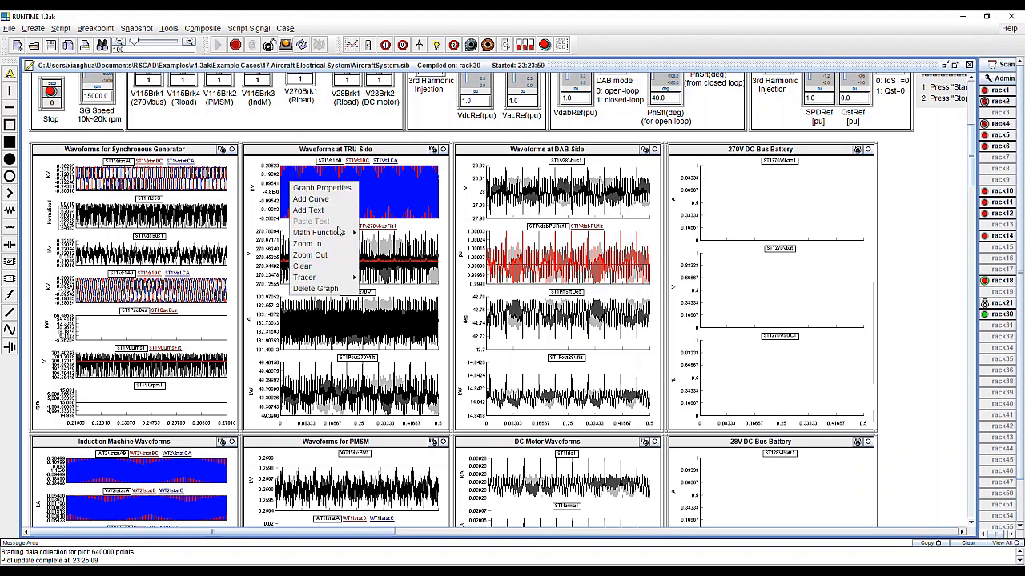
click(307, 244)
drag(357, 182, 330, 183)
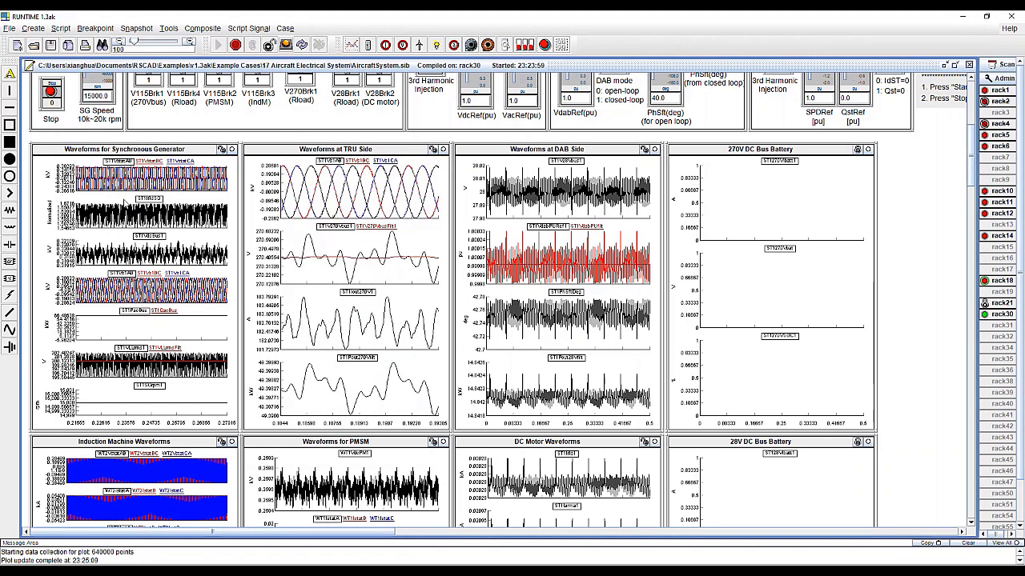
Zoom in further on the Synchronous Generator waveforms, down to about 10 ms
right_click(65, 175)
click(105, 237)
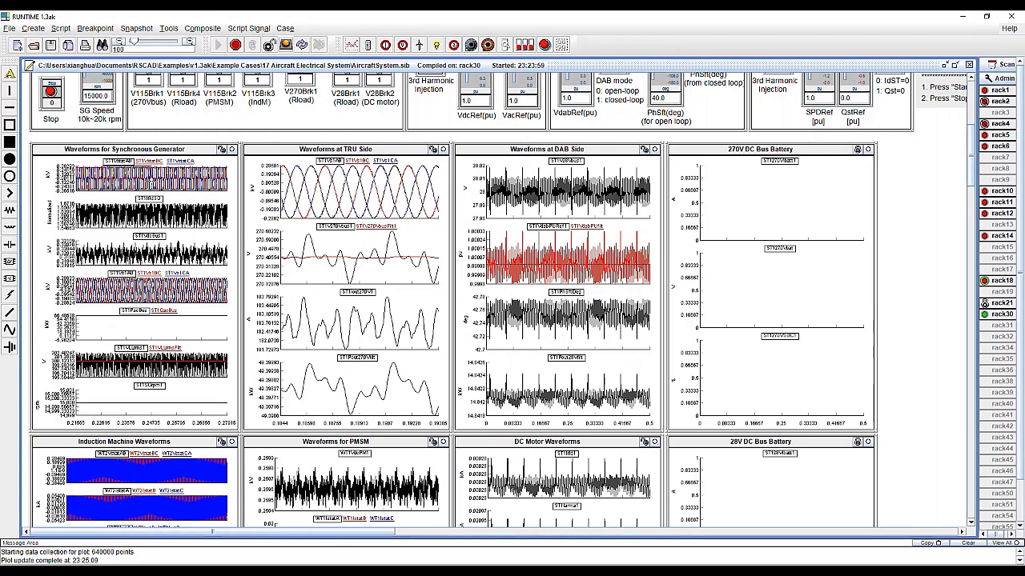
click(147, 182)
right_click(77, 174)
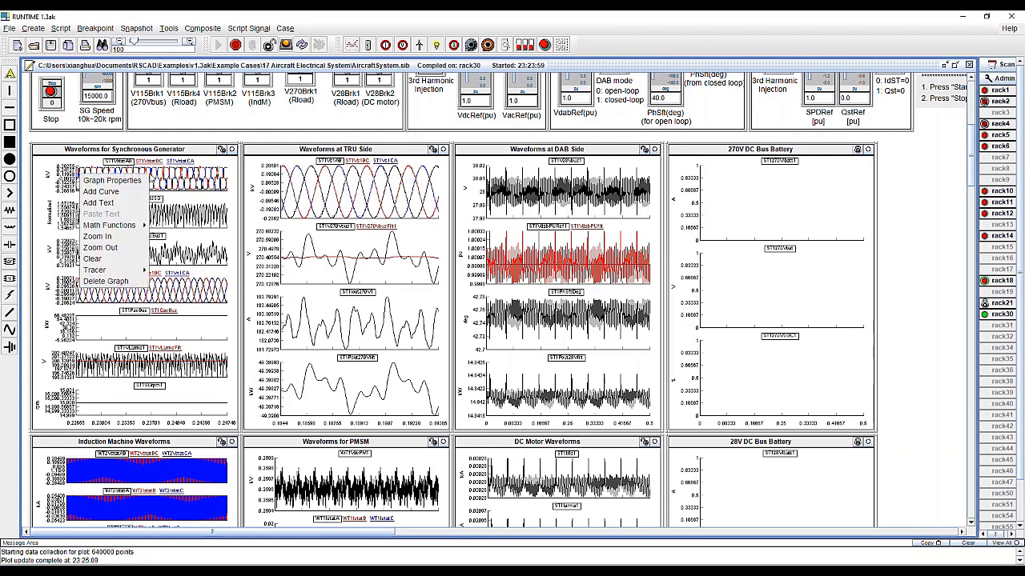
click(117, 236)
click(117, 235)
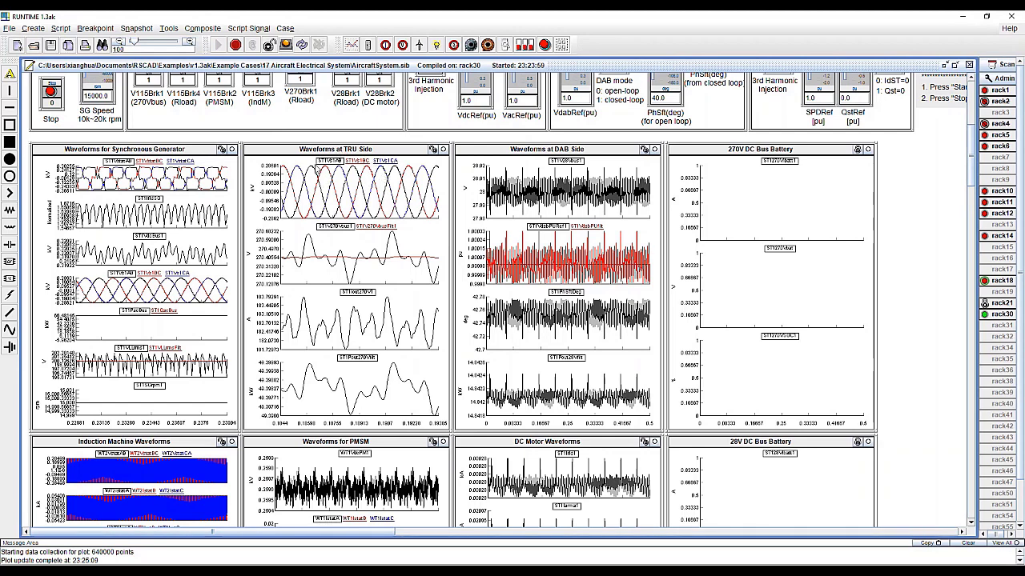
Compare the generator, TRU and DAB waveforms with the meters on the system diagram, and zoom the Synchronous Generator plots back out
scroll(320, 185, up, 2)
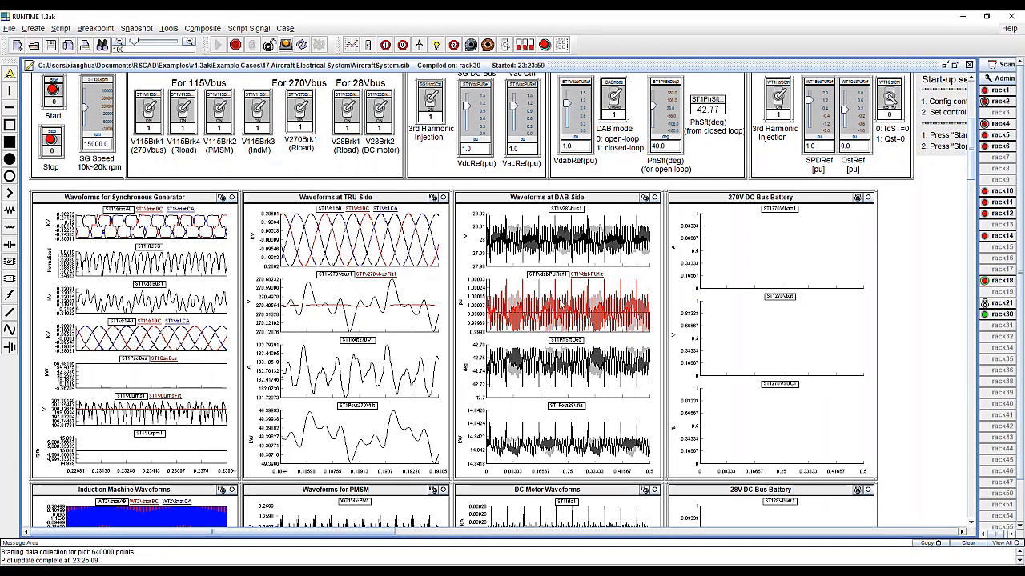
scroll(561, 304, down, 1)
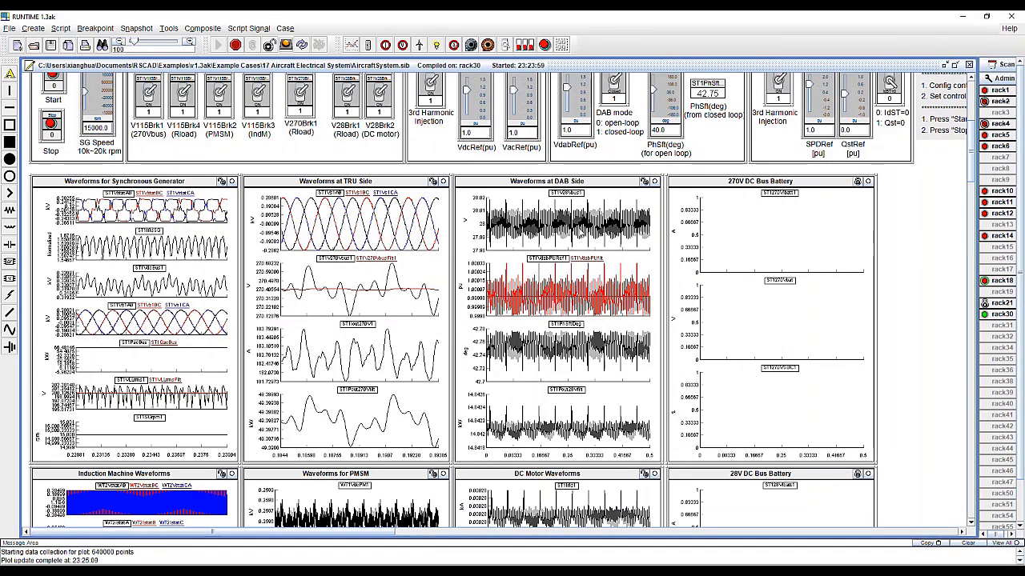
scroll(589, 308, up, 9)
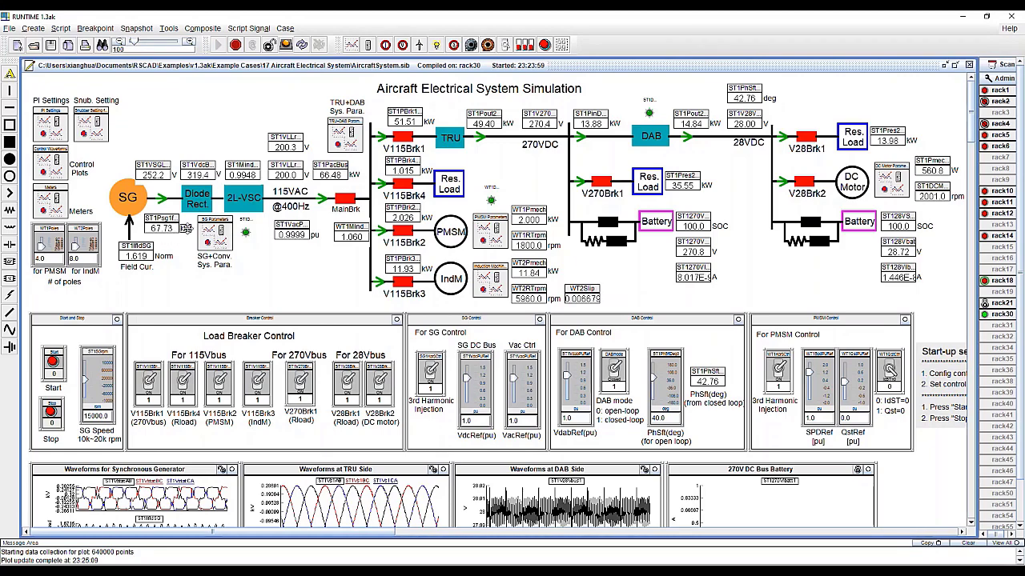
scroll(580, 223, down, 8)
scroll(580, 223, up, 4)
right_click(120, 368)
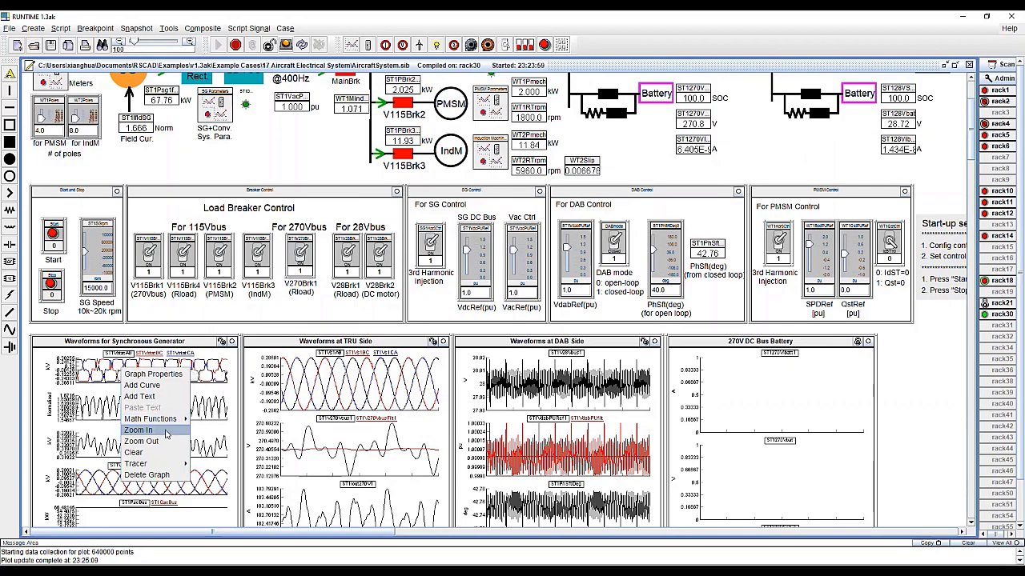
click(166, 441)
Zoom in on a short time span of the Induction Machine and PMSM waveforms and inspect them beside the DC motor plots
scroll(166, 444, down, 20)
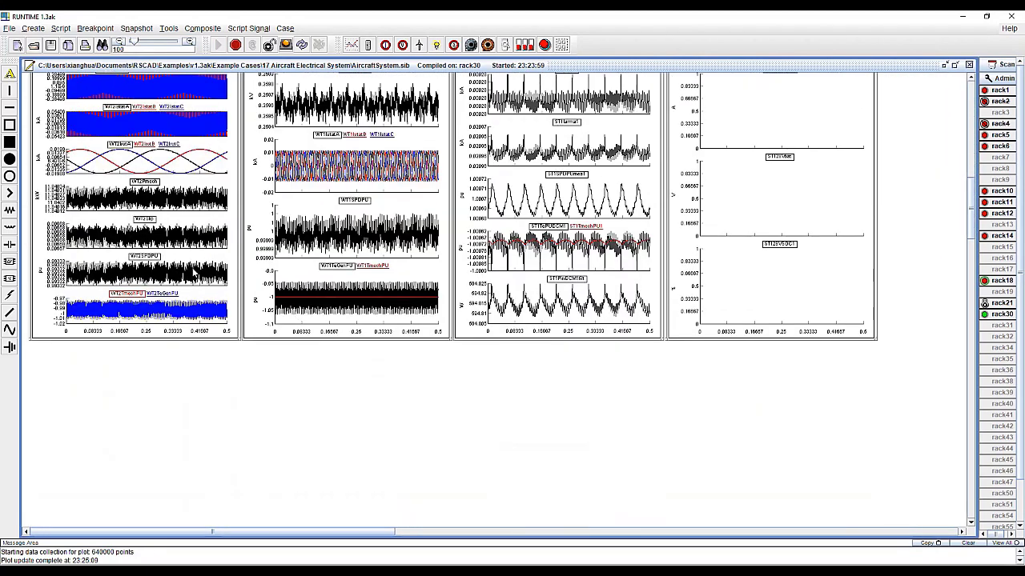
scroll(194, 274, up, 2)
right_click(85, 148)
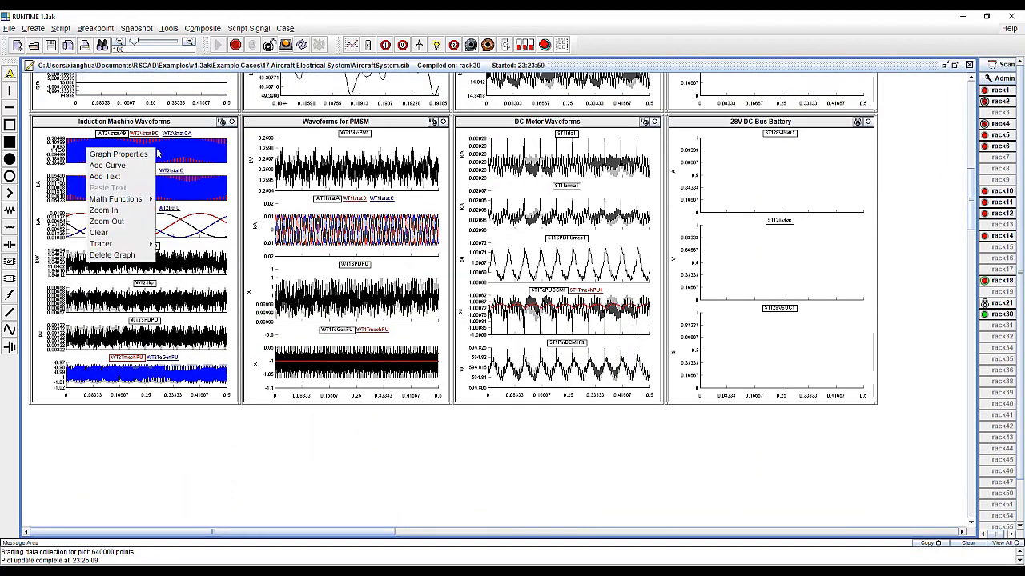
click(112, 216)
drag(131, 153, 147, 152)
right_click(326, 237)
click(283, 307)
drag(302, 208, 388, 238)
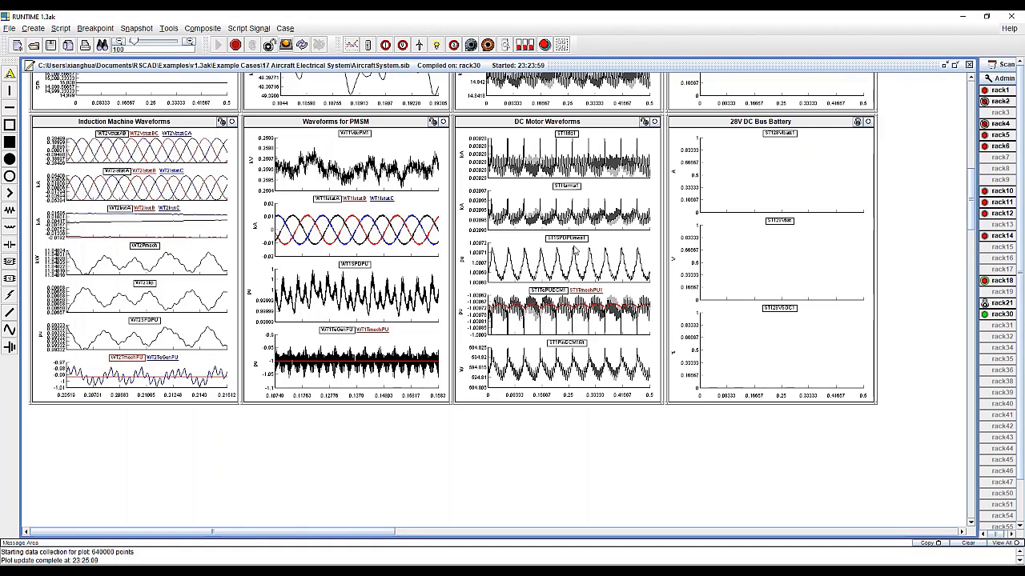
scroll(609, 272, up, 10)
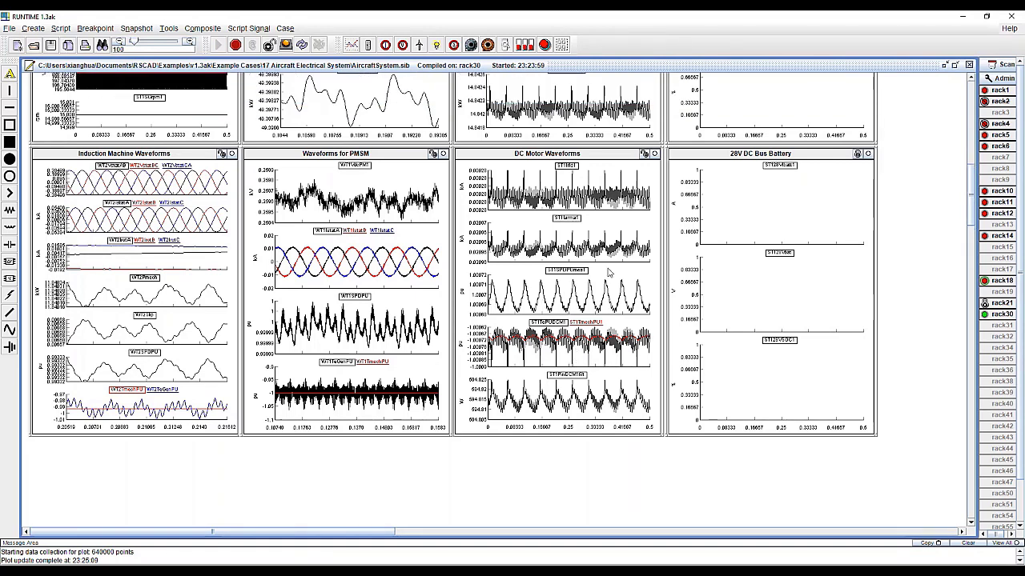
Set the case options to a finish time of 2 seconds with plotting at every 16 points
scroll(608, 272, up, 5)
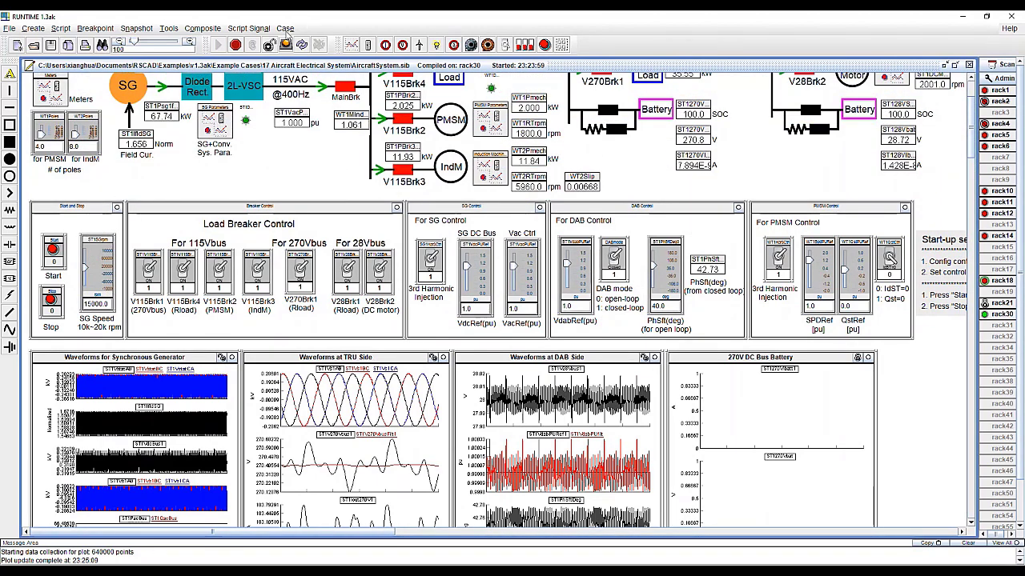
click(285, 28)
click(308, 46)
text(2)
click(633, 195)
click(602, 239)
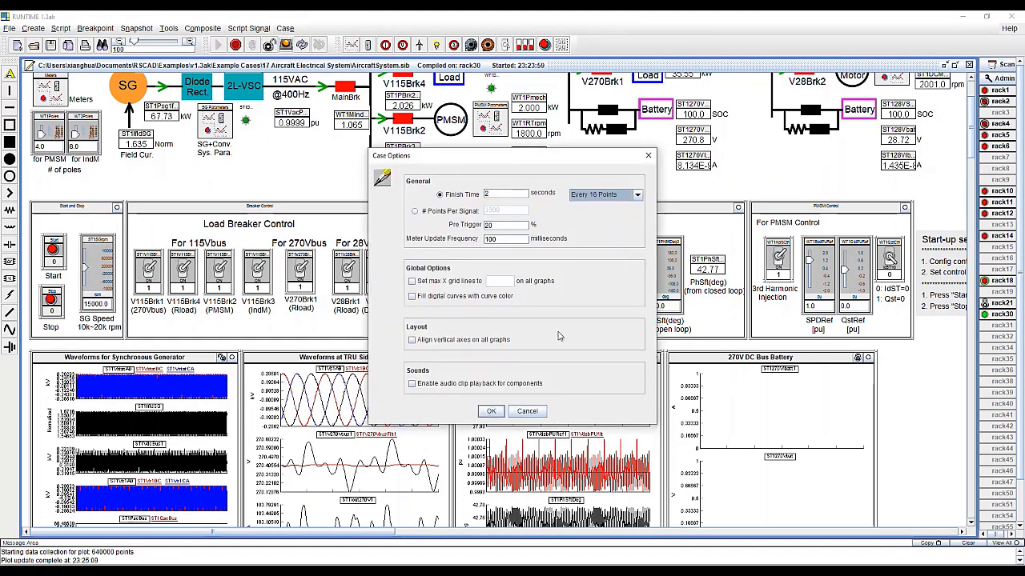
click(490, 411)
Raise the SG Speed setting to 19000 rpm and capture new plots
scroll(501, 320, down, 1)
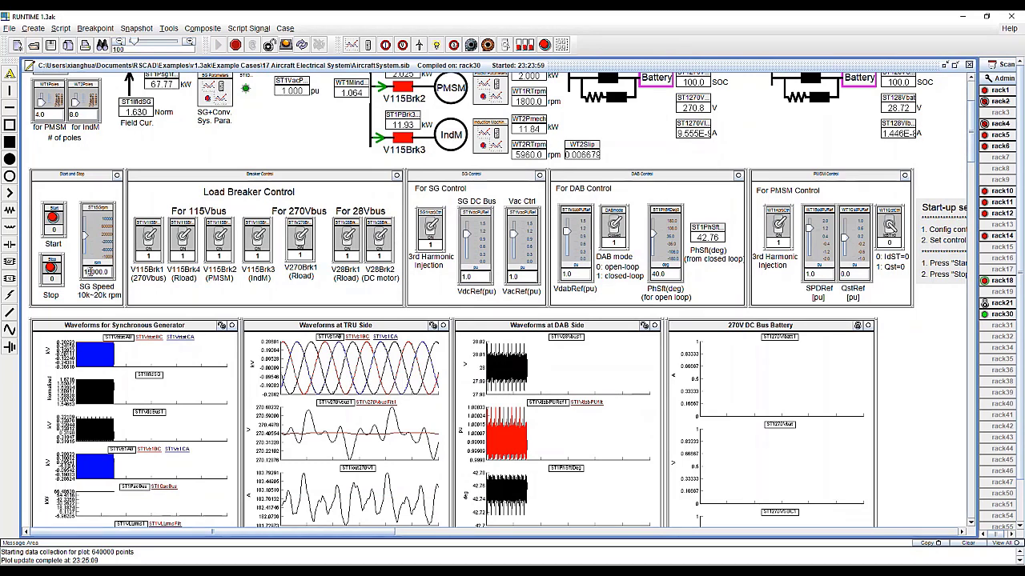
key(Delete)
text(9)
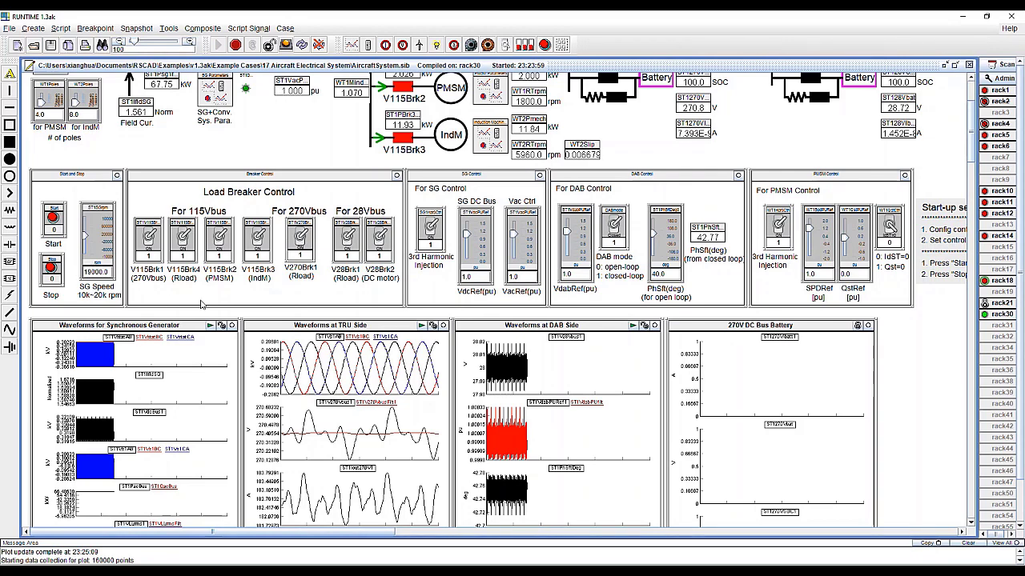
Zoom the TRU Side waveforms back out and compare the speed-step response with the field current meter and control settings
right_click(269, 350)
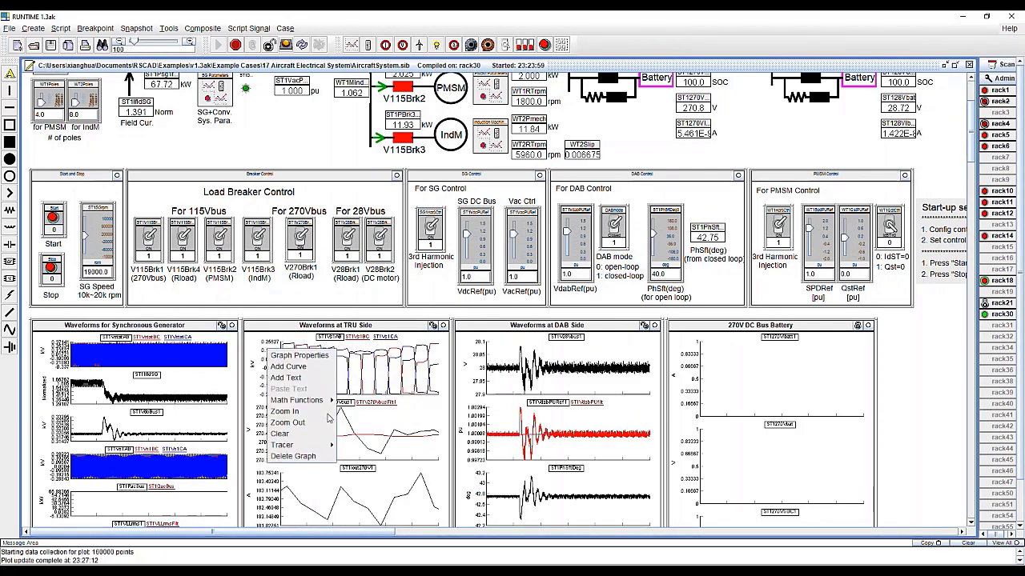
click(312, 422)
scroll(375, 278, down, 5)
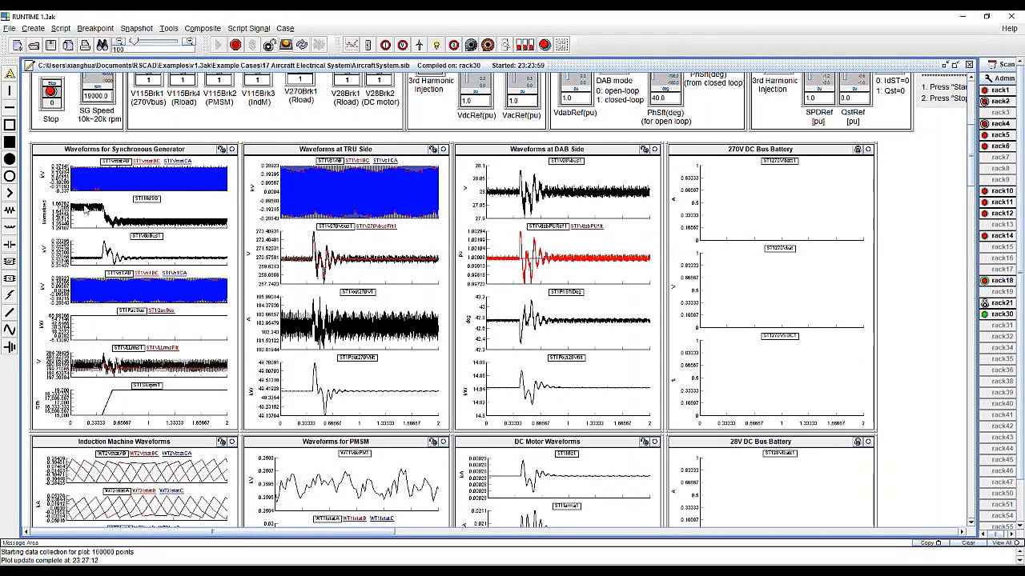
scroll(86, 210, up, 8)
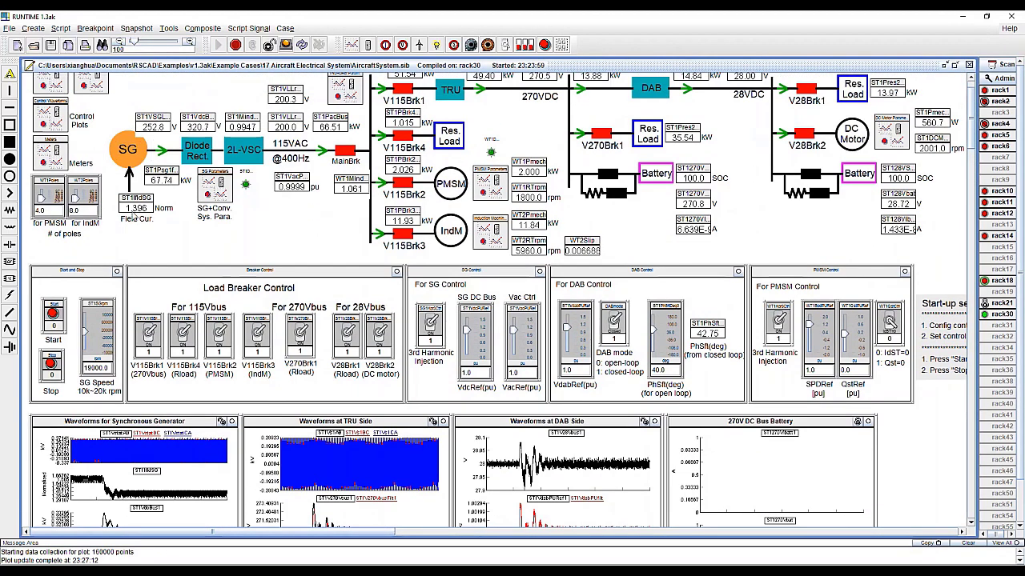
scroll(136, 216, down, 6)
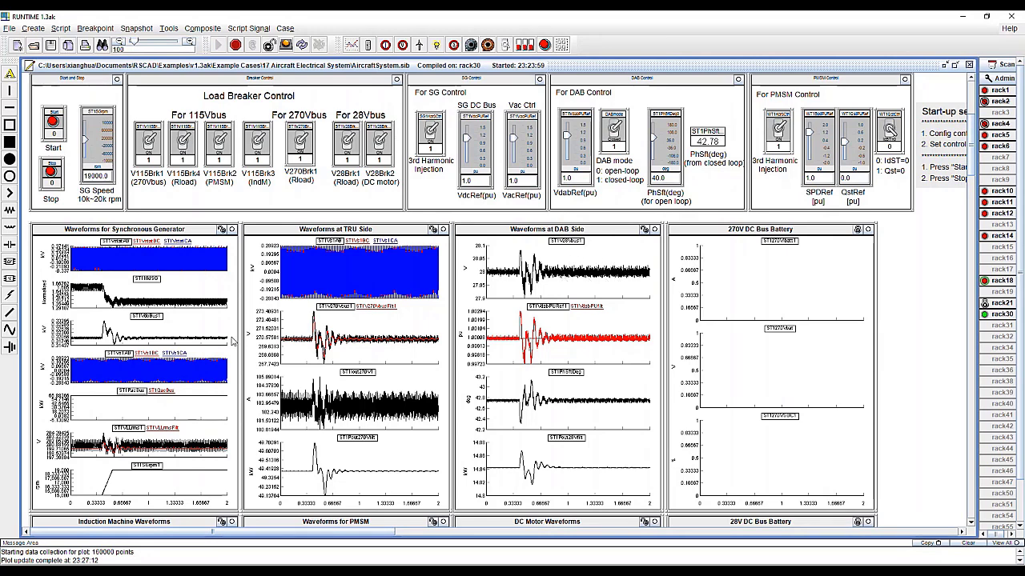
Zoom the Induction Machine and PMSM waveforms back out to the full 2-second span
scroll(197, 370, down, 5)
right_click(92, 386)
click(128, 458)
scroll(160, 448, up, 1)
right_click(272, 396)
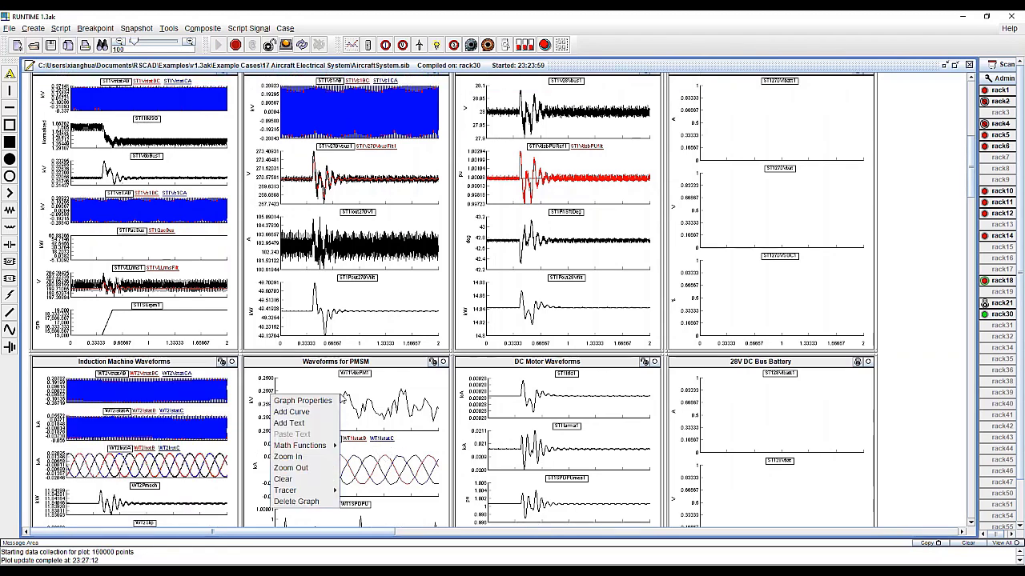
click(315, 479)
Lower the SG Speed setting to 11000 rpm and capture the response in the plots
scroll(381, 431, up, 5)
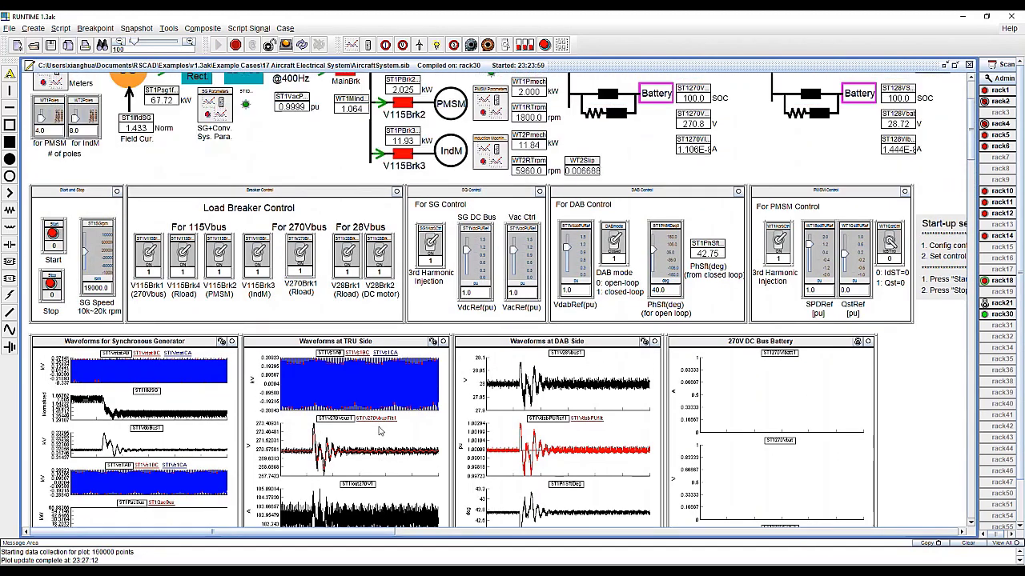
scroll(240, 337, down, 3)
scroll(206, 299, up, 3)
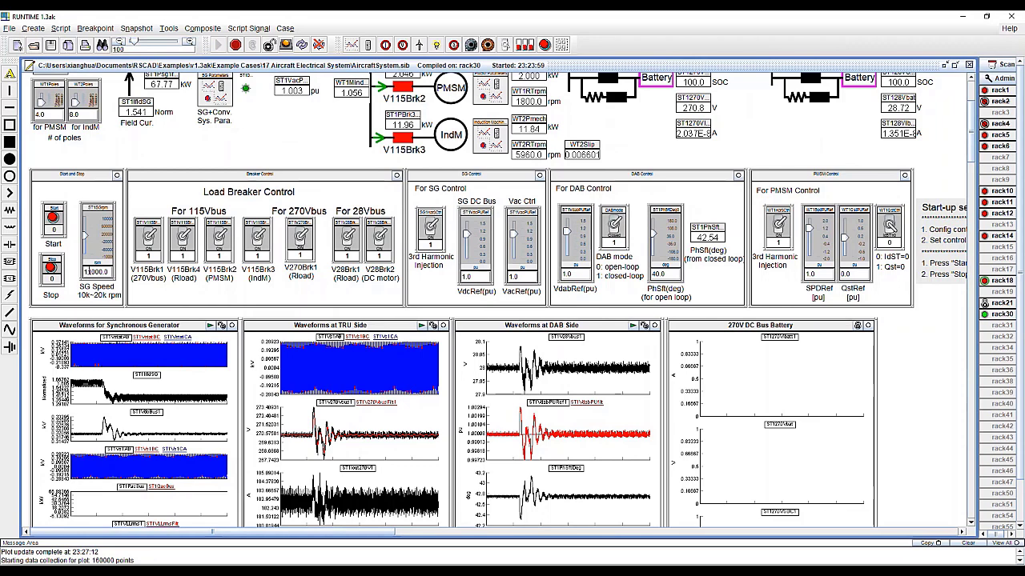
scroll(574, 335, down, 3)
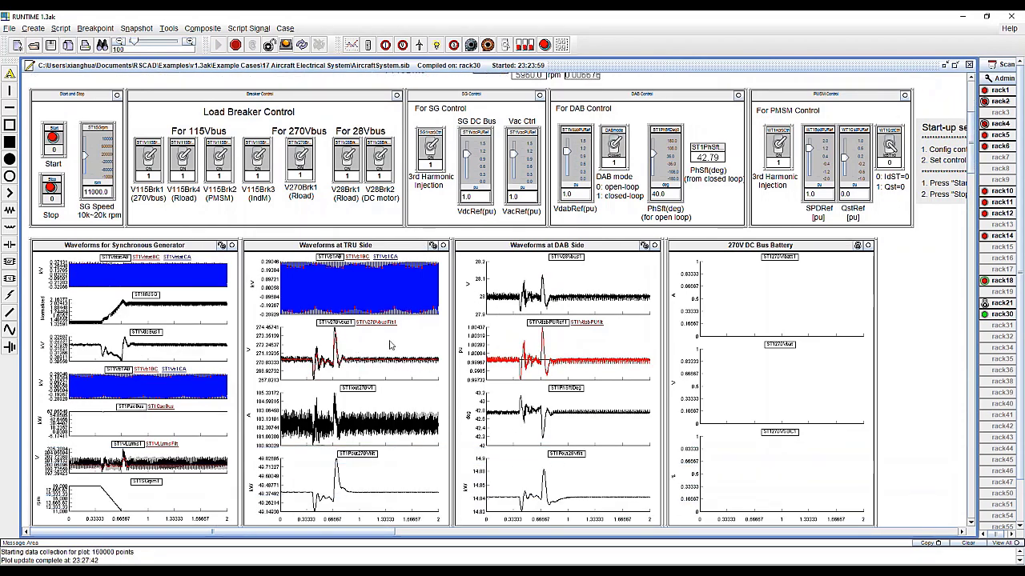
Examine the Synchronous Generator, TRU and DAB responses to the speed drop and check the allowed SG speed range
scroll(547, 323, down, 2)
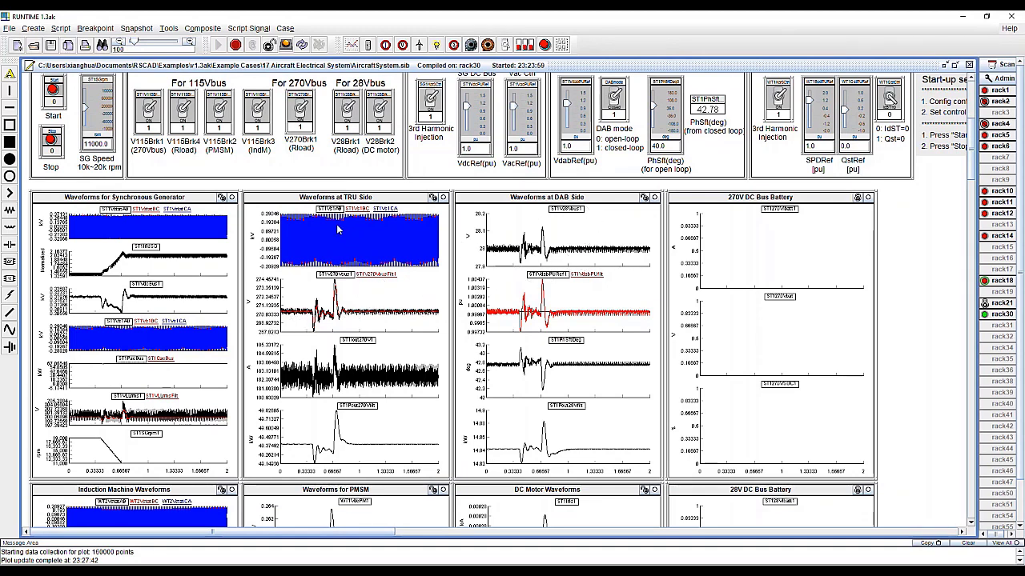
scroll(335, 216, up, 3)
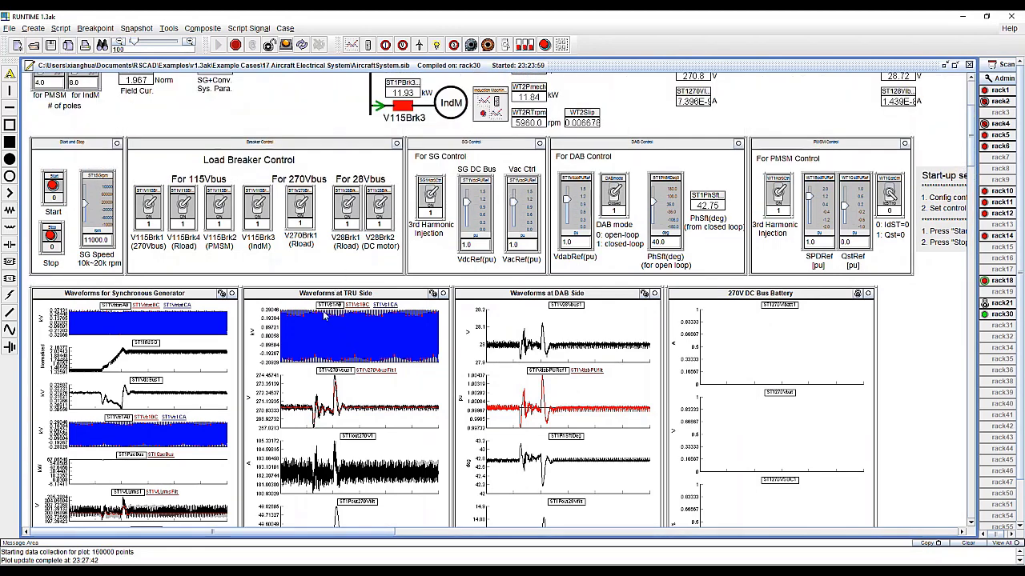
scroll(335, 216, down, 4)
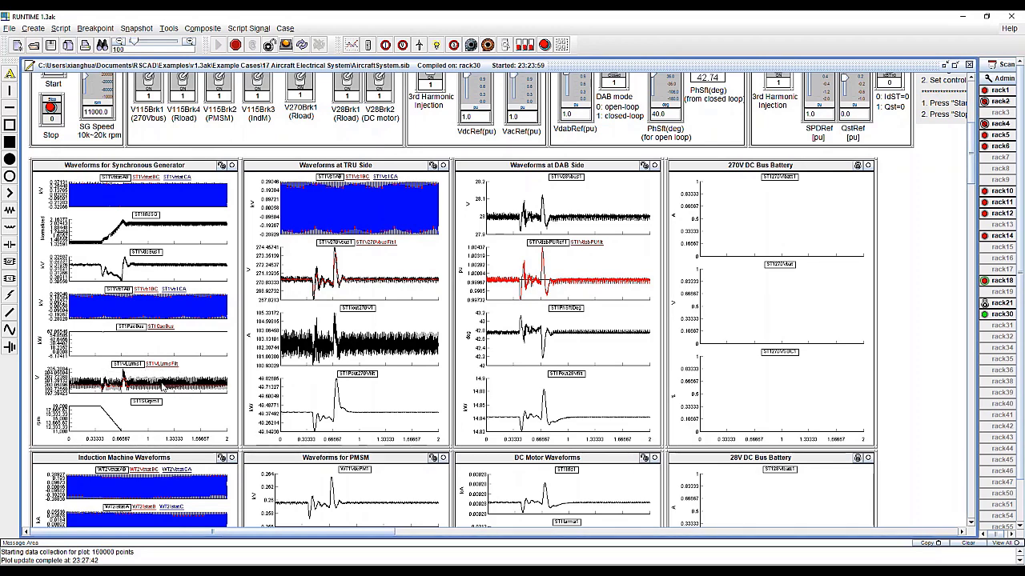
scroll(137, 369, up, 4)
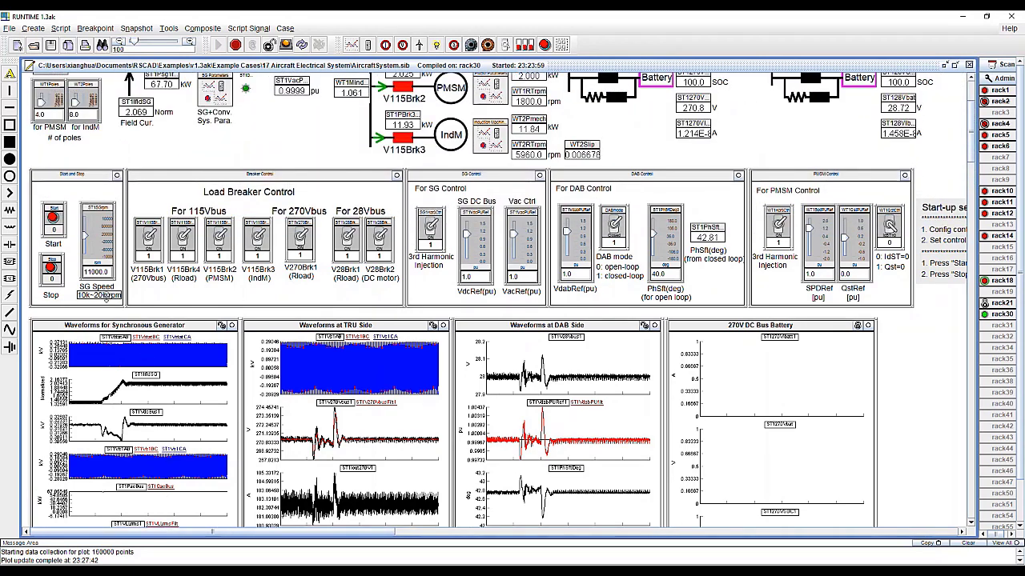
Set the SG Speed to 9000 rpm, below the 10k~20k rpm range, and capture the plots
scroll(137, 324, up, 4)
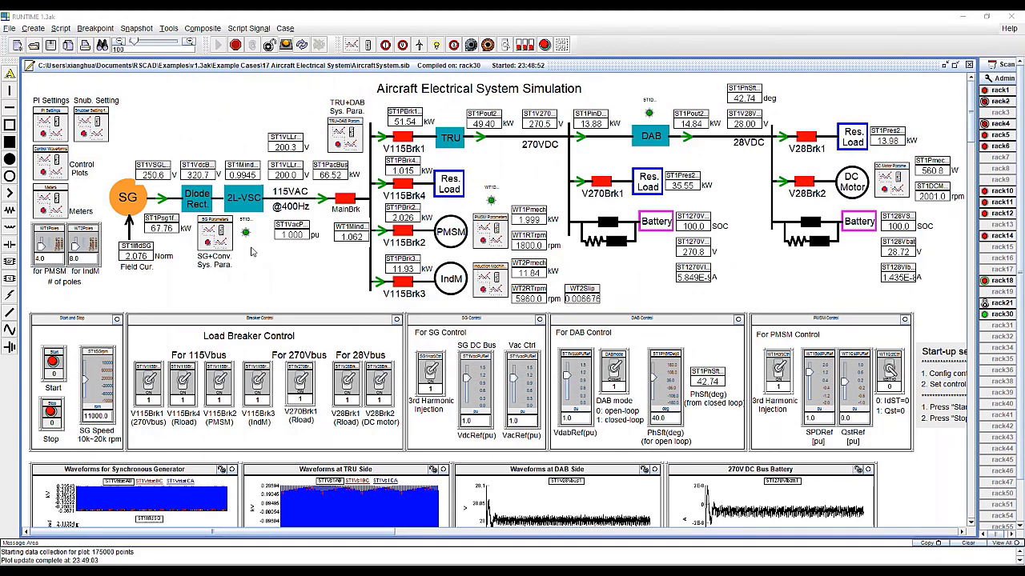
scroll(251, 253, down, 3)
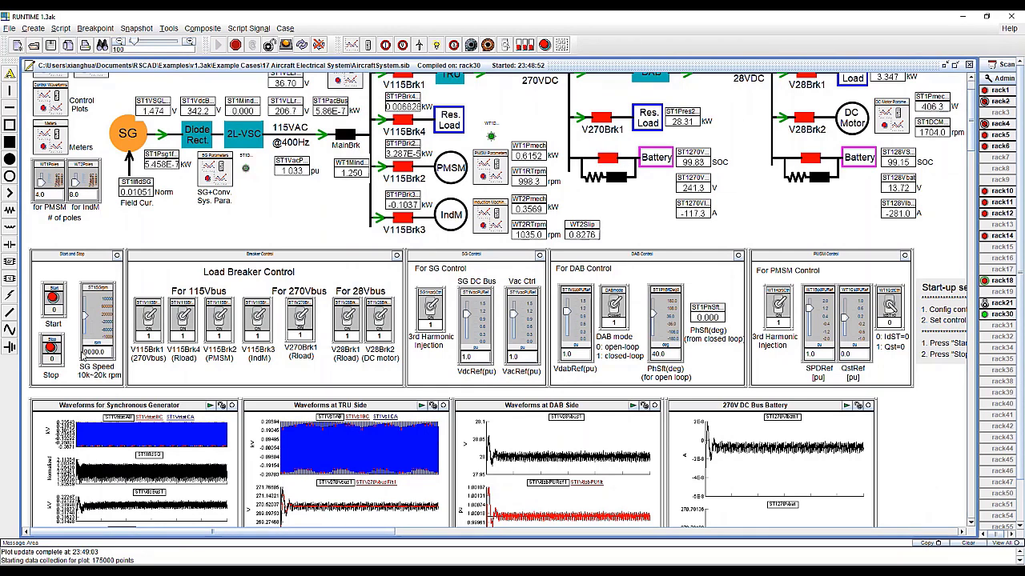
scroll(182, 280, down, 5)
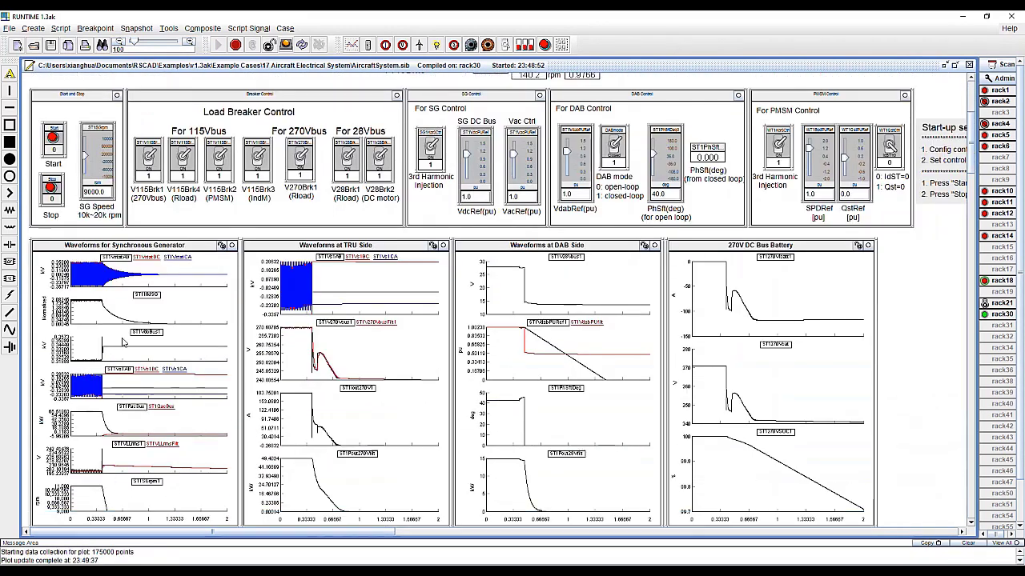
Examine how the generator, TRU, DAB, machine and battery waveforms respond to the under-speed condition, checking the battery meters too
scroll(183, 280, down, 2)
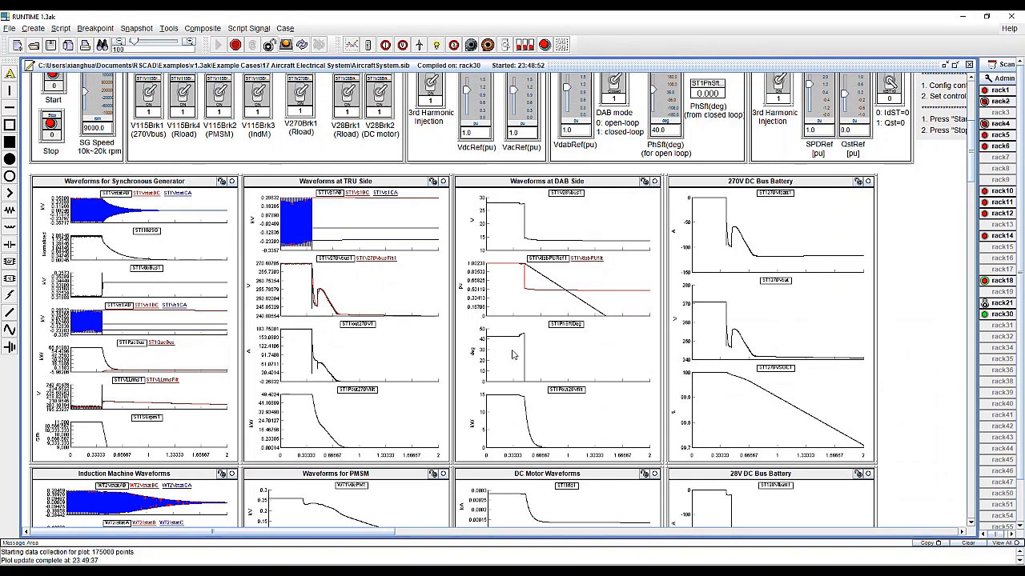
scroll(805, 236, up, 3)
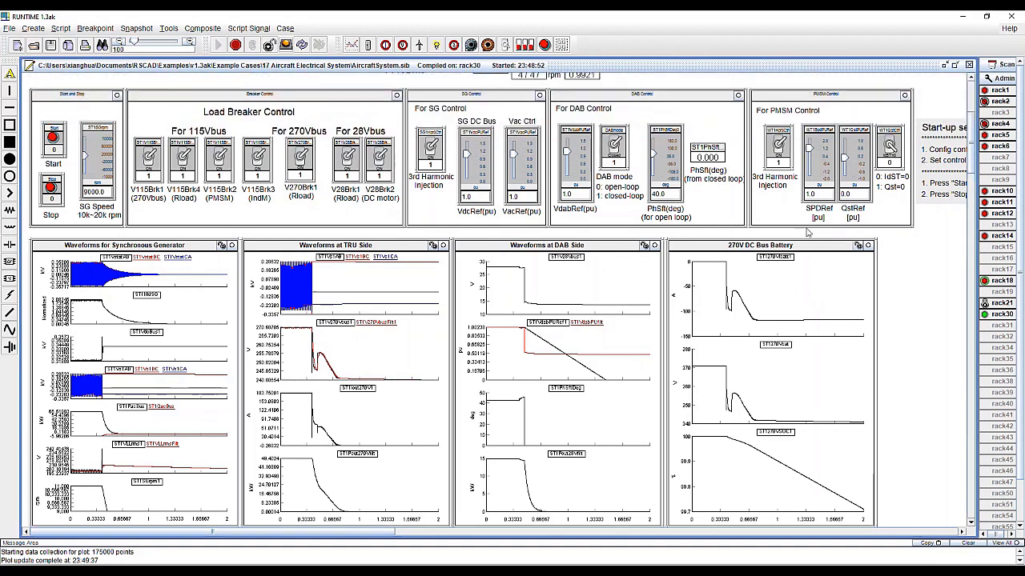
scroll(762, 268, up, 2)
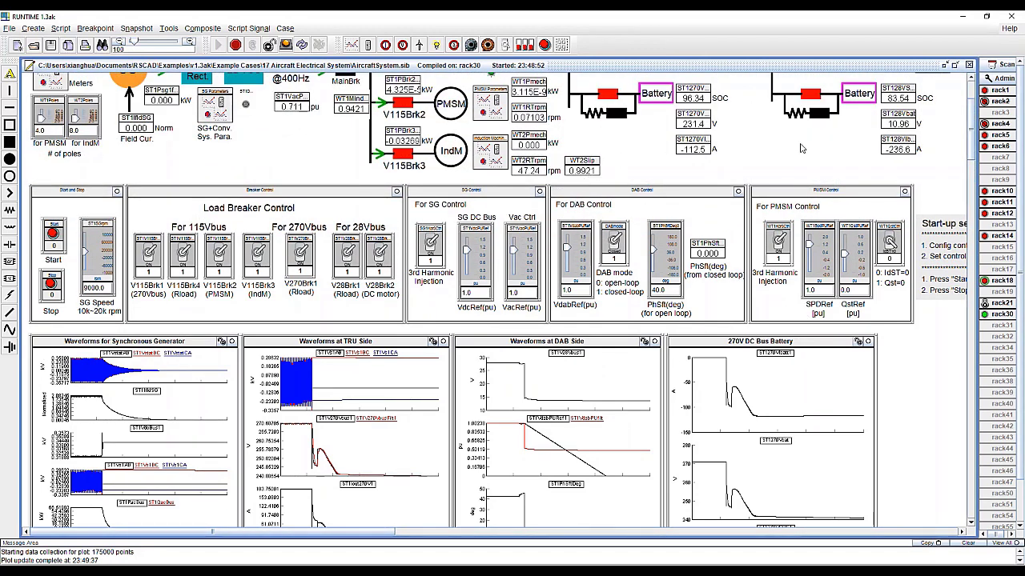
scroll(911, 298, up, 4)
scroll(911, 297, down, 11)
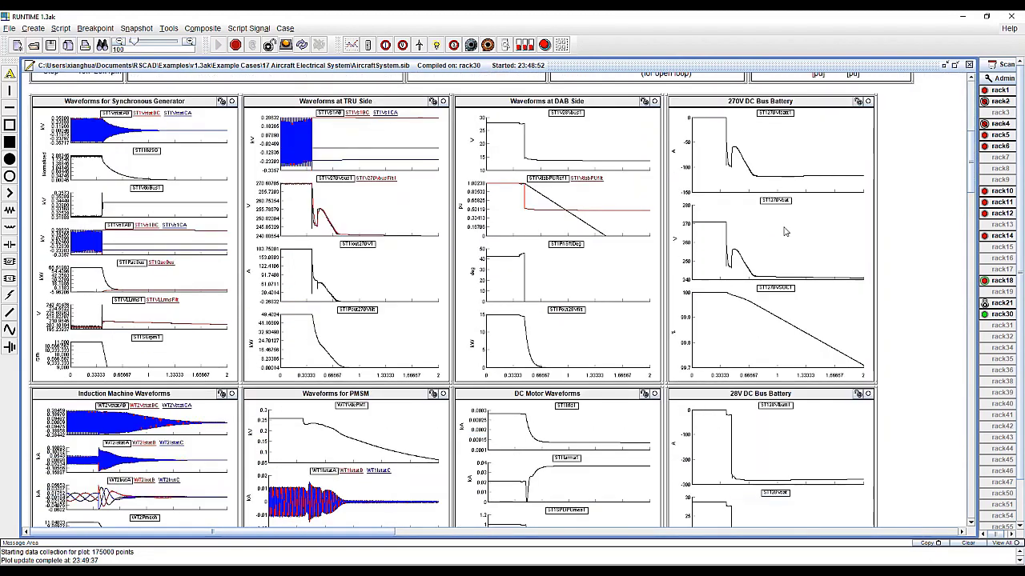
scroll(768, 233, down, 2)
scroll(698, 262, down, 2)
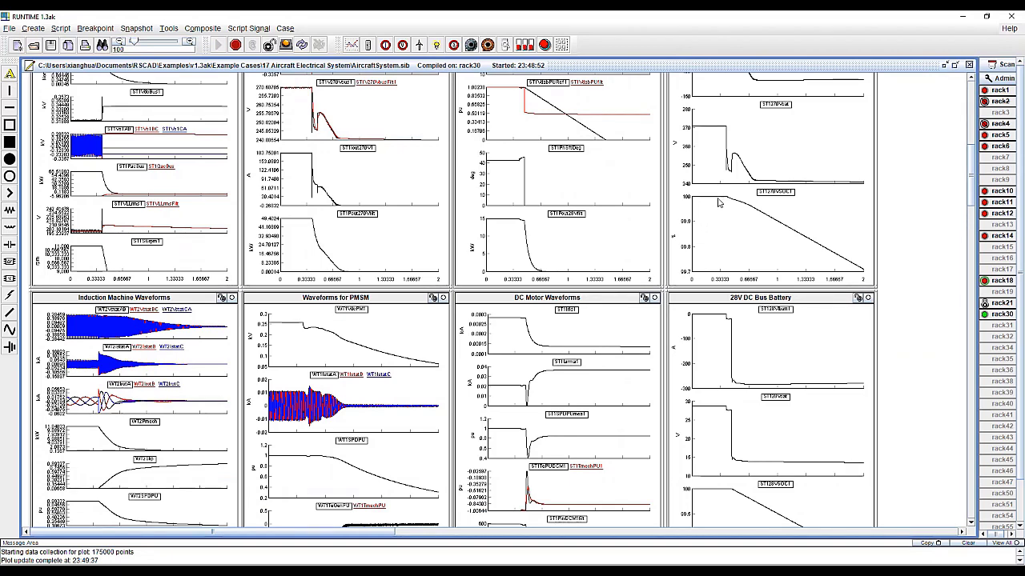
scroll(712, 201, down, 1)
scroll(723, 169, down, 2)
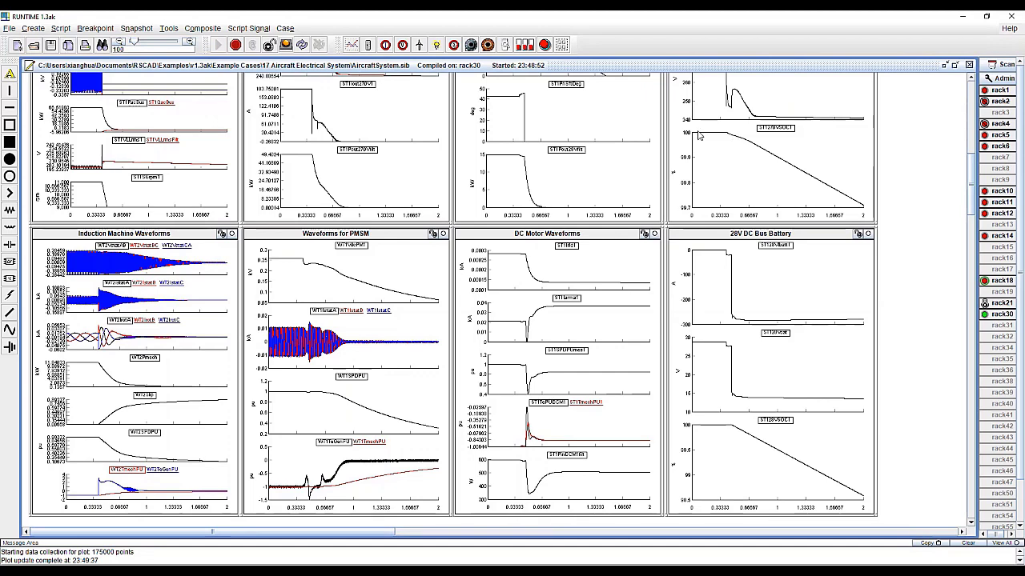
Monitor the main breaker, both battery circuits and the DC motor meters on the system diagram during the battery discharge
scroll(800, 448, up, 10)
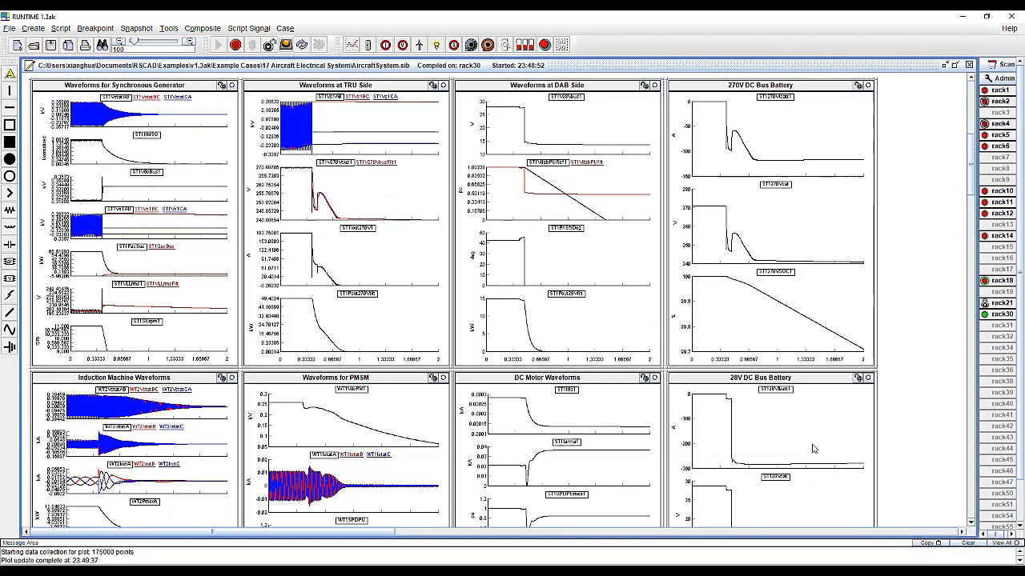
scroll(799, 438, up, 3)
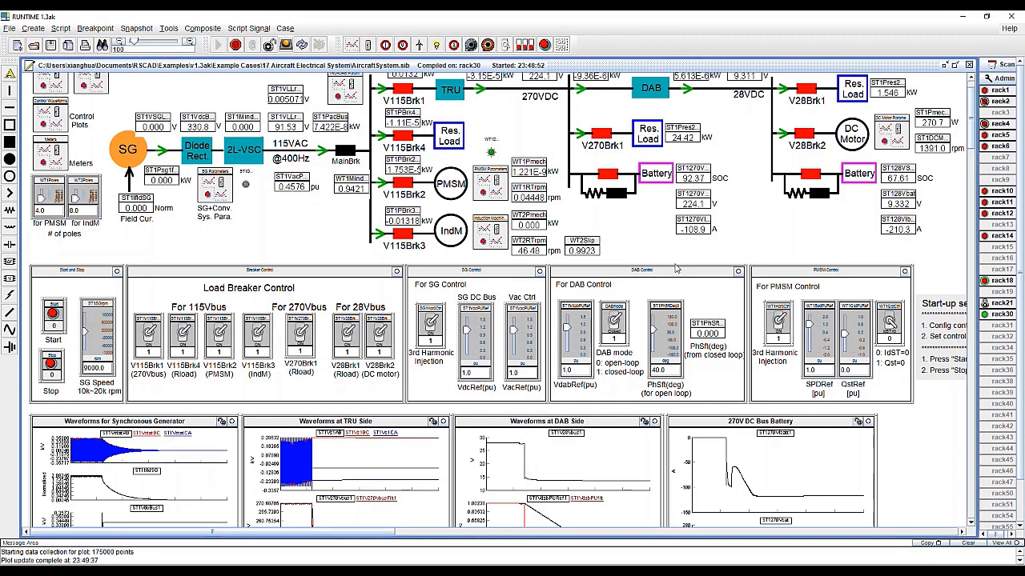
scroll(773, 256, up, 1)
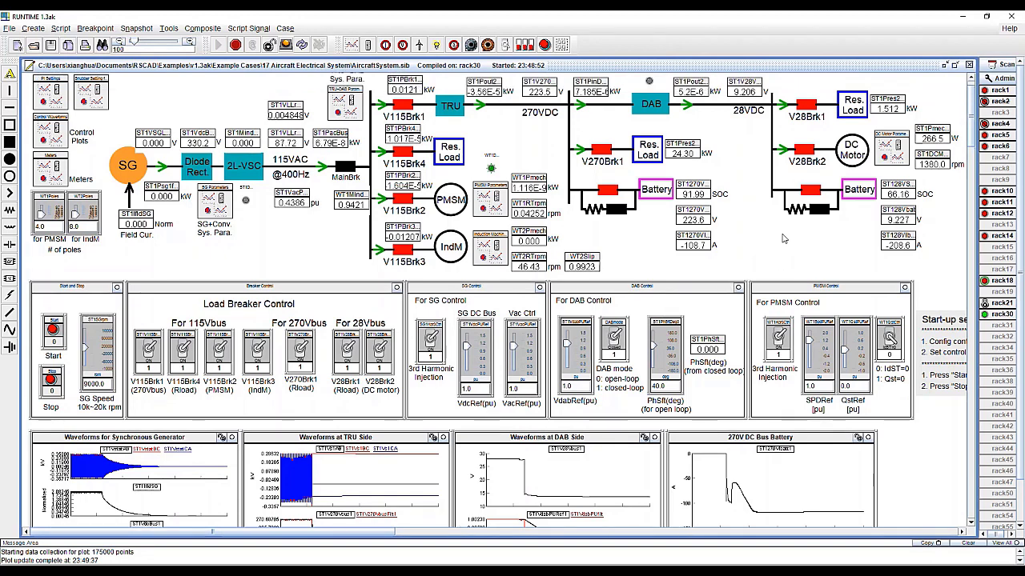
scroll(807, 231, up, 2)
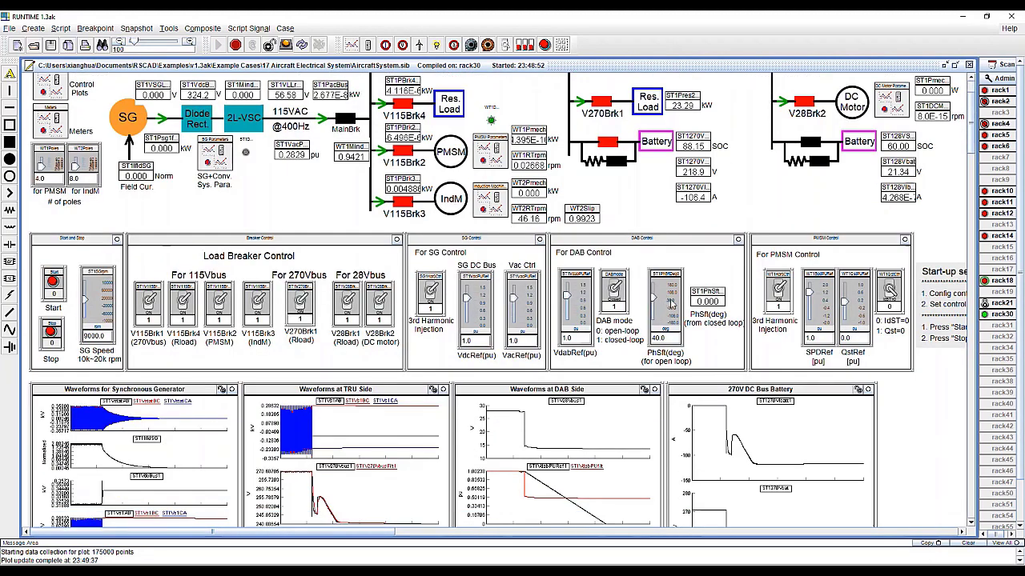
Review the refreshed waveforms of both DC bus batteries, the DC motor and the other machines during the discharge
scroll(147, 292, down, 3)
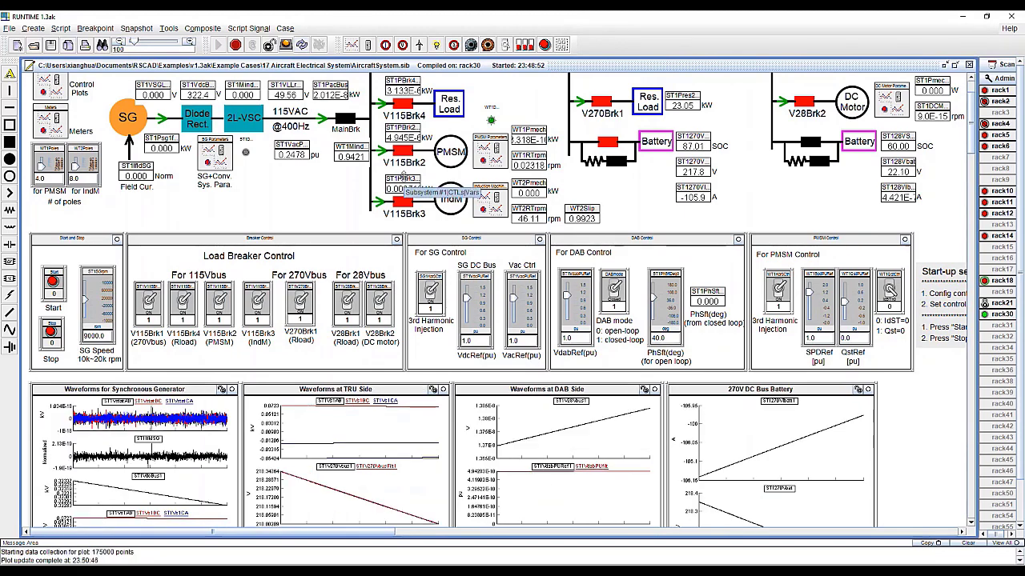
scroll(721, 376, down, 18)
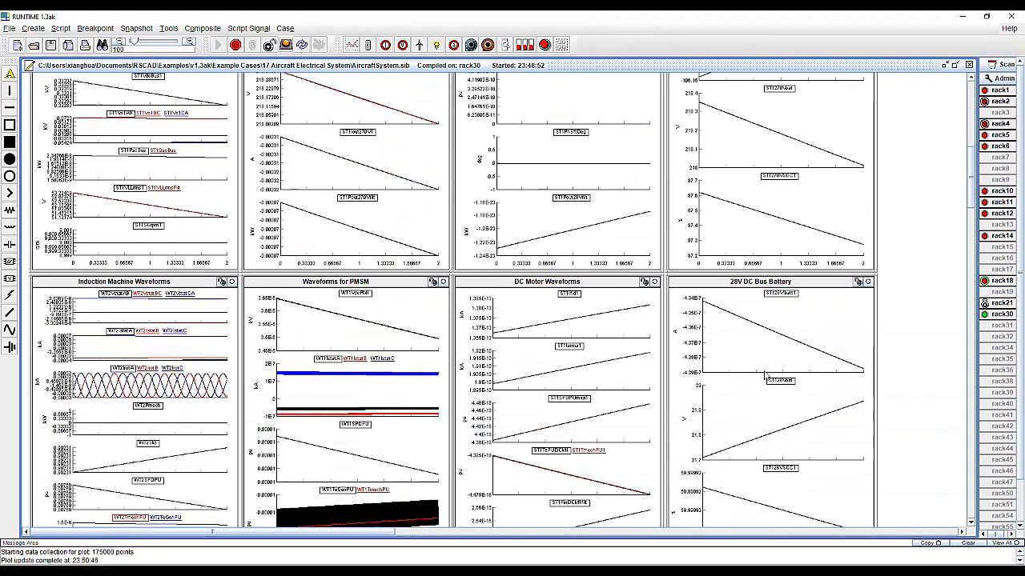
scroll(720, 385, up, 18)
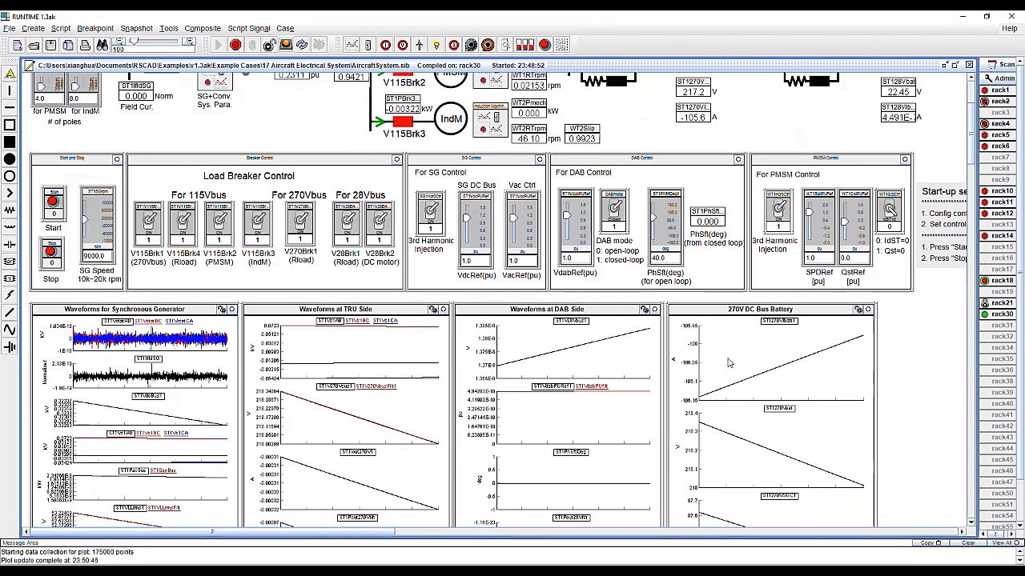
Restore the SG Speed to 15000 rpm and inspect the recovery in the generator, TRU, DAB and battery plots
scroll(96, 373, up, 2)
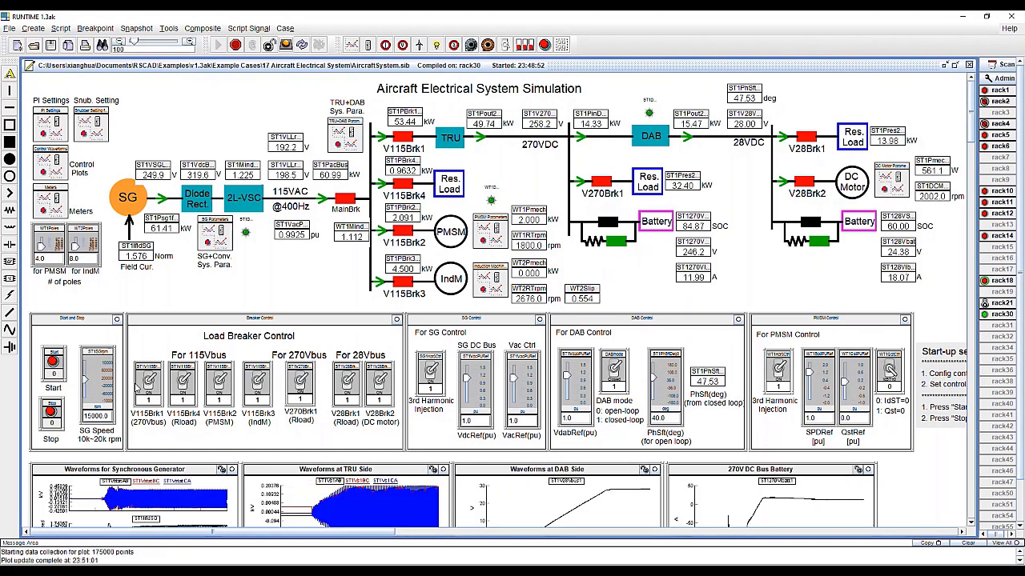
scroll(137, 388, down, 7)
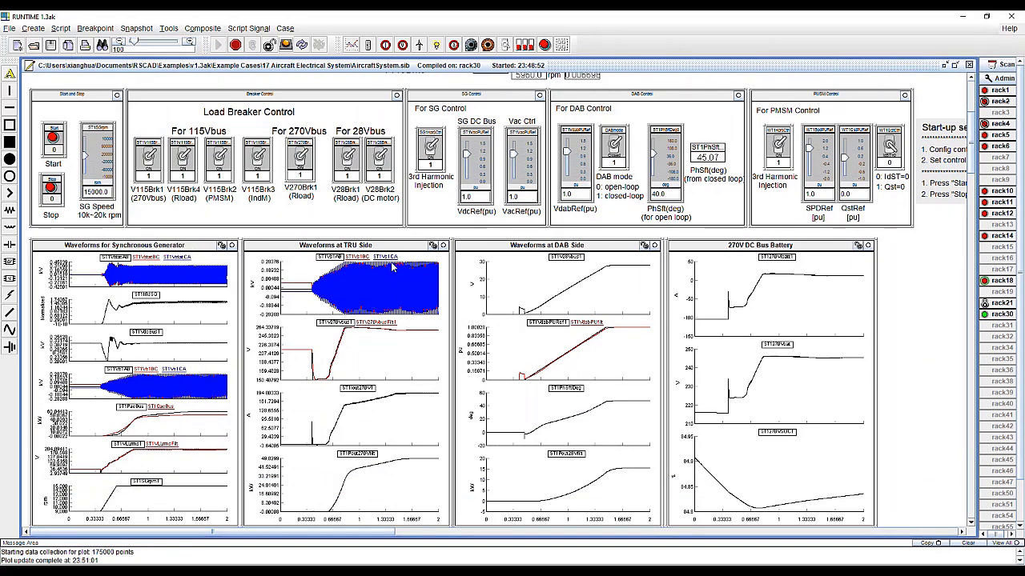
scroll(401, 312, down, 3)
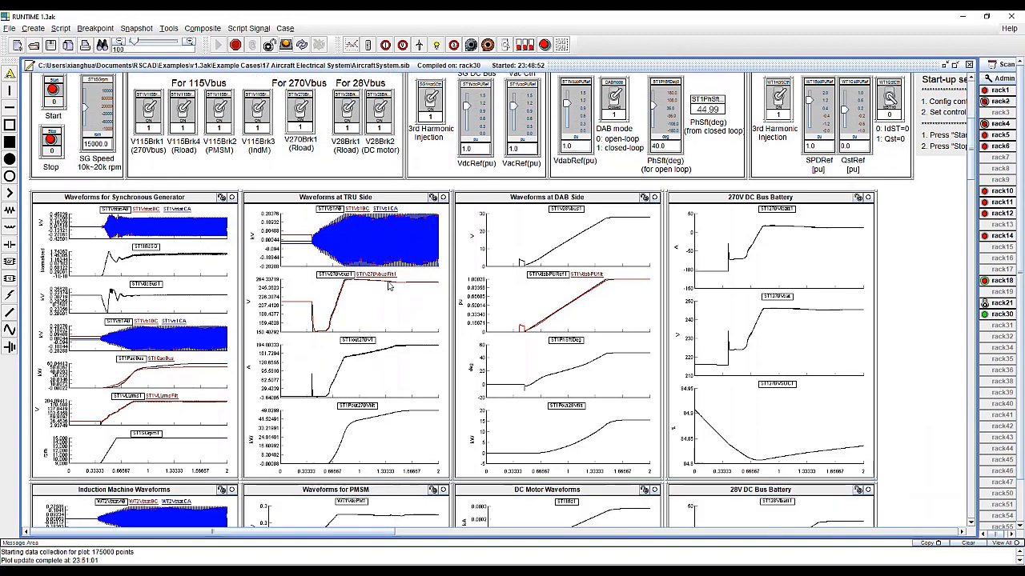
Examine the recovery waveforms of the TRU, DAB, DC motor and both DC bus batteries, finishing at the battery meters on the system diagram
scroll(363, 303, up, 2)
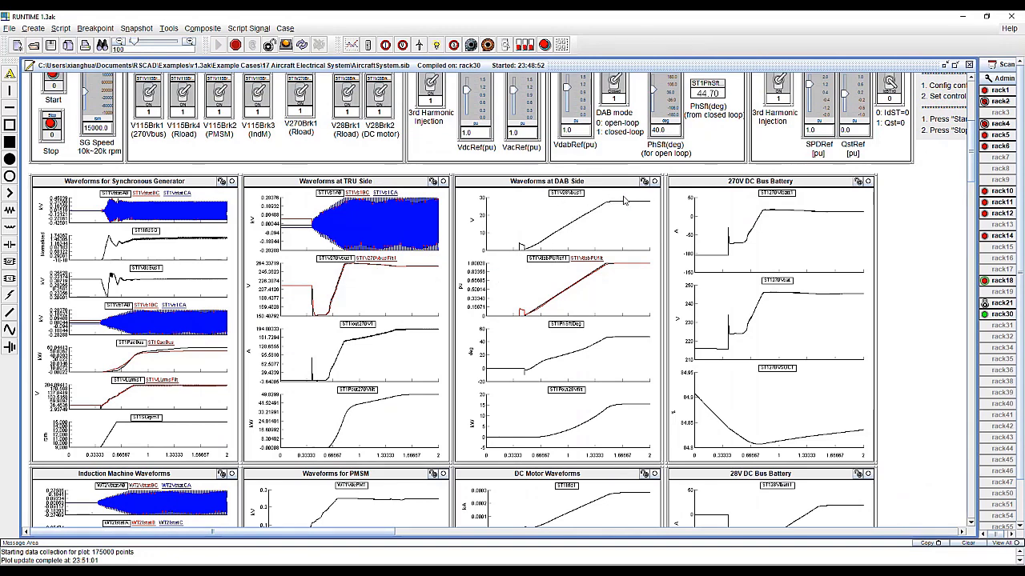
scroll(388, 295, down, 2)
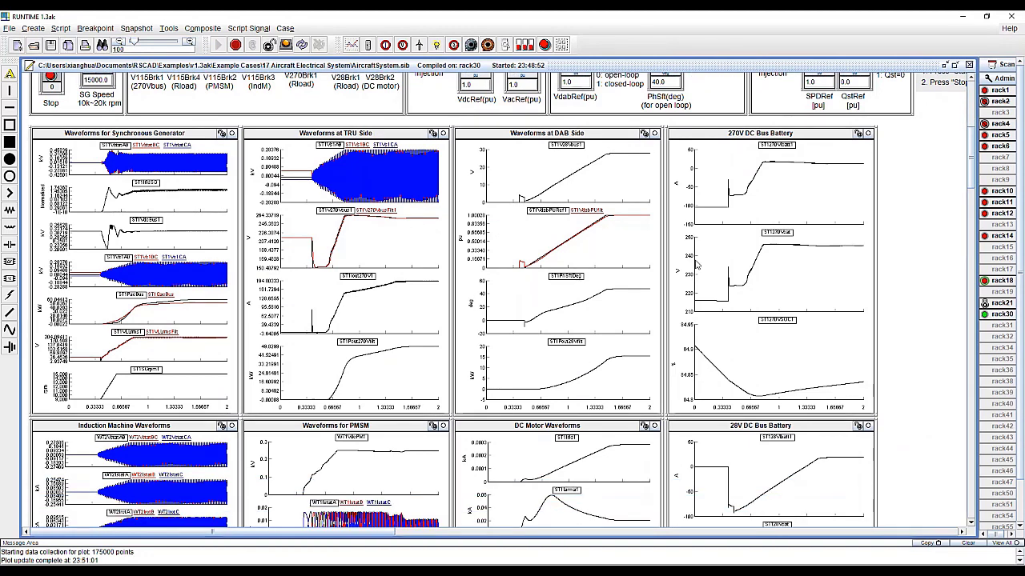
scroll(616, 199, down, 3)
scroll(615, 198, right, 5)
scroll(616, 198, down, 5)
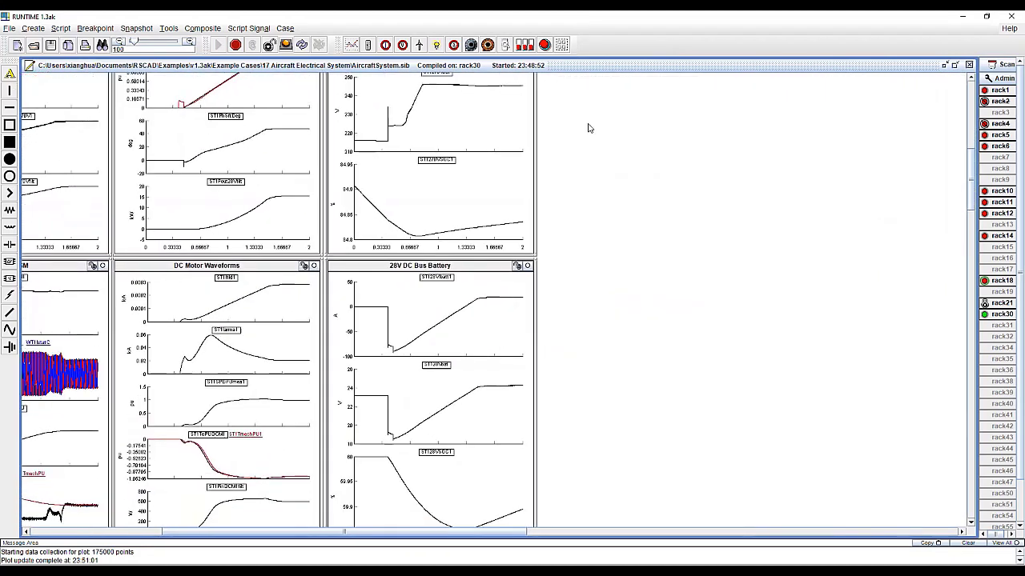
scroll(624, 240, right, 2)
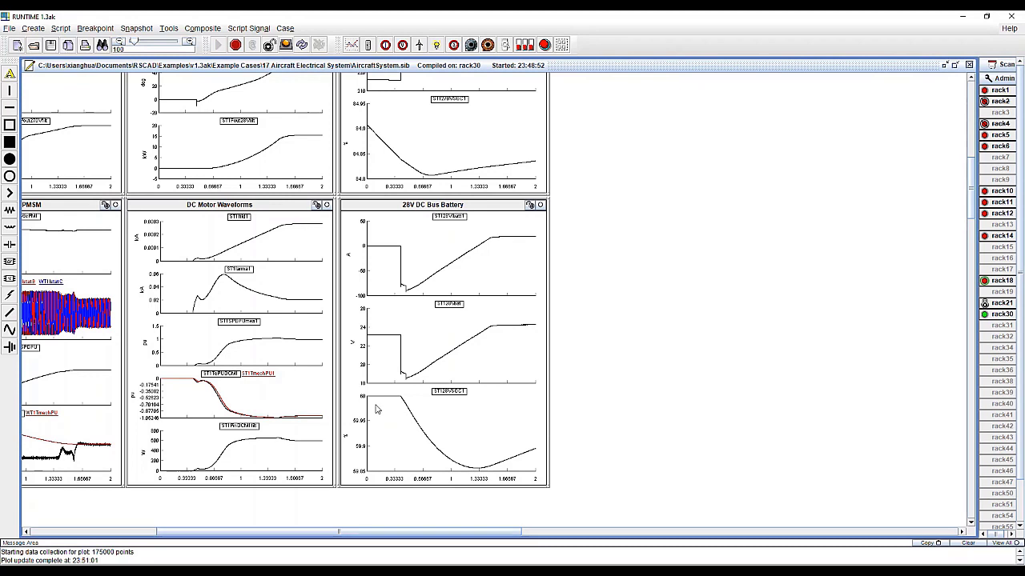
scroll(468, 409, up, 3)
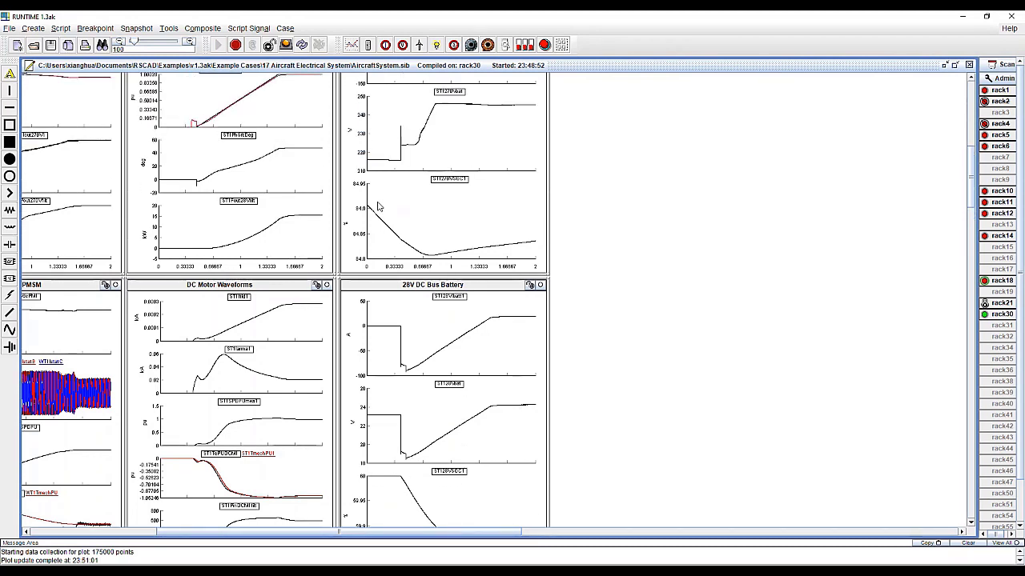
scroll(538, 410, up, 15)
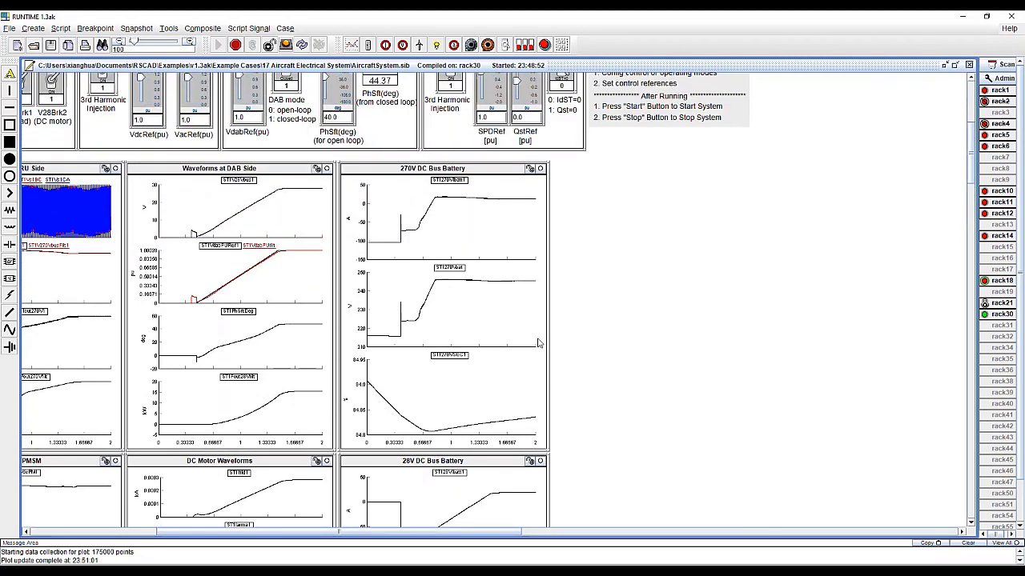
scroll(538, 409, up, 4)
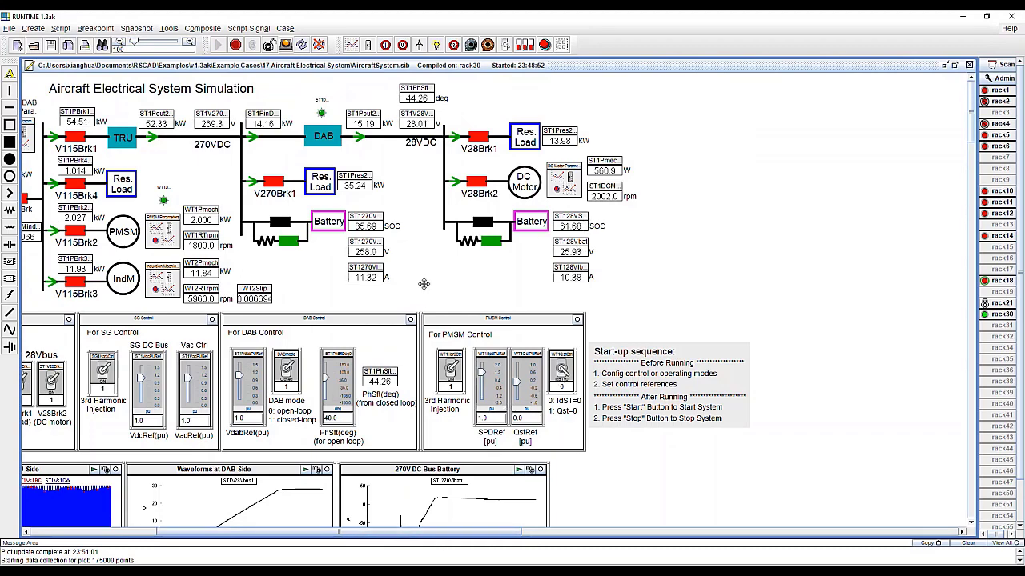
Review the refreshed DC motor, machine and battery plots, and check the meters across the whole system diagram
scroll(708, 367, down, 20)
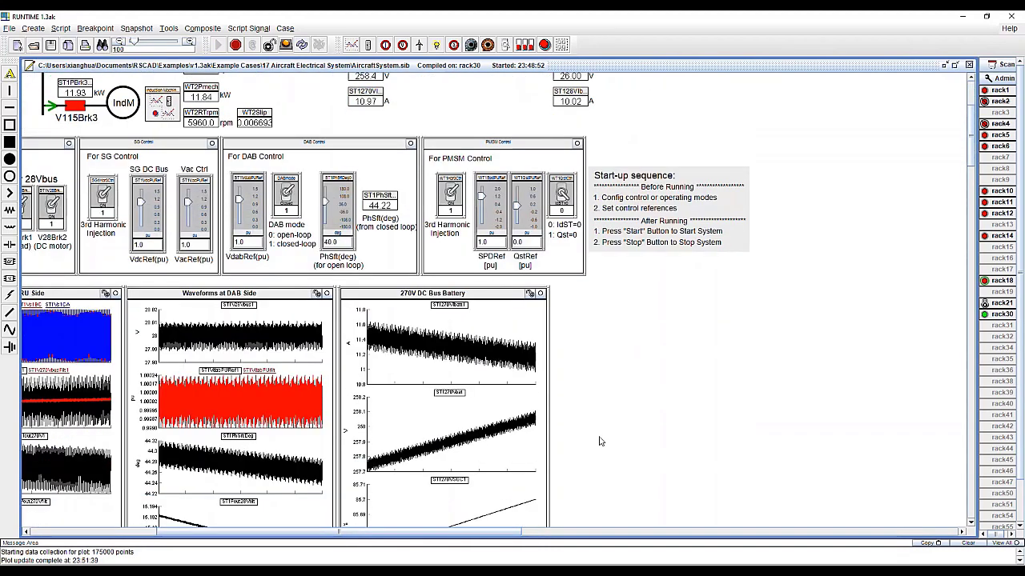
scroll(439, 374, up, 3)
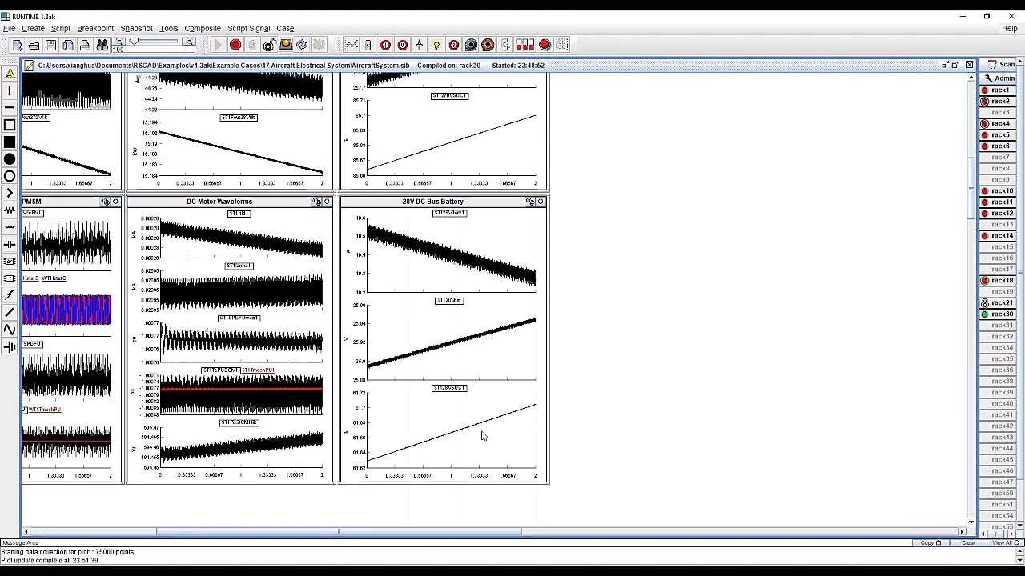
scroll(652, 286, up, 9)
scroll(652, 286, left, 10)
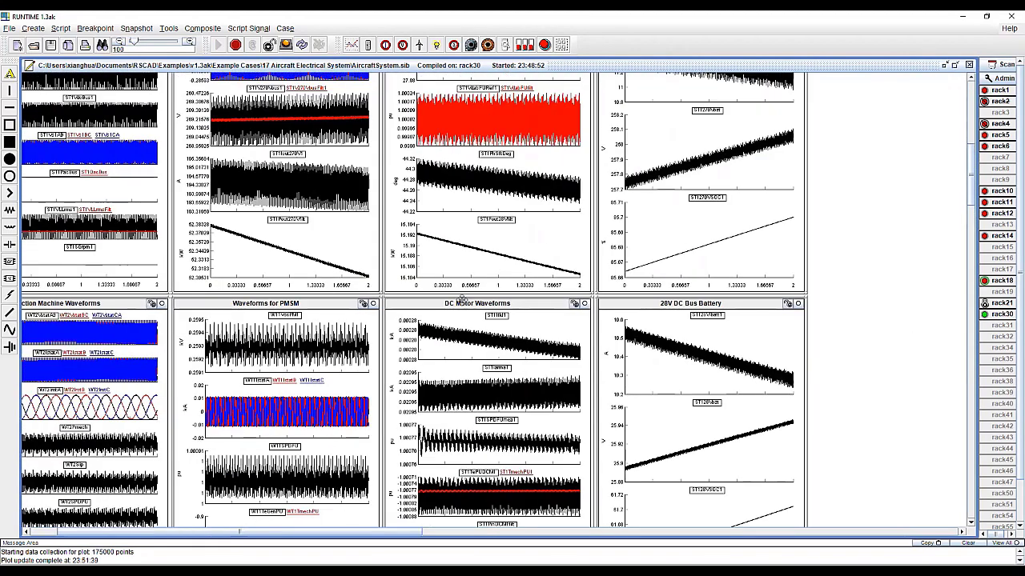
scroll(498, 304, up, 12)
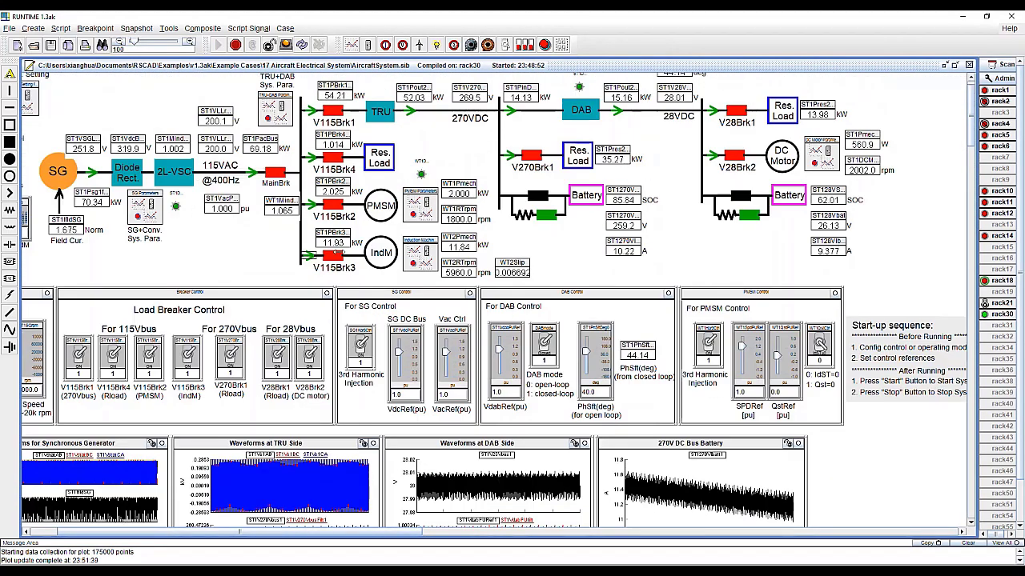
scroll(287, 253, left, 3)
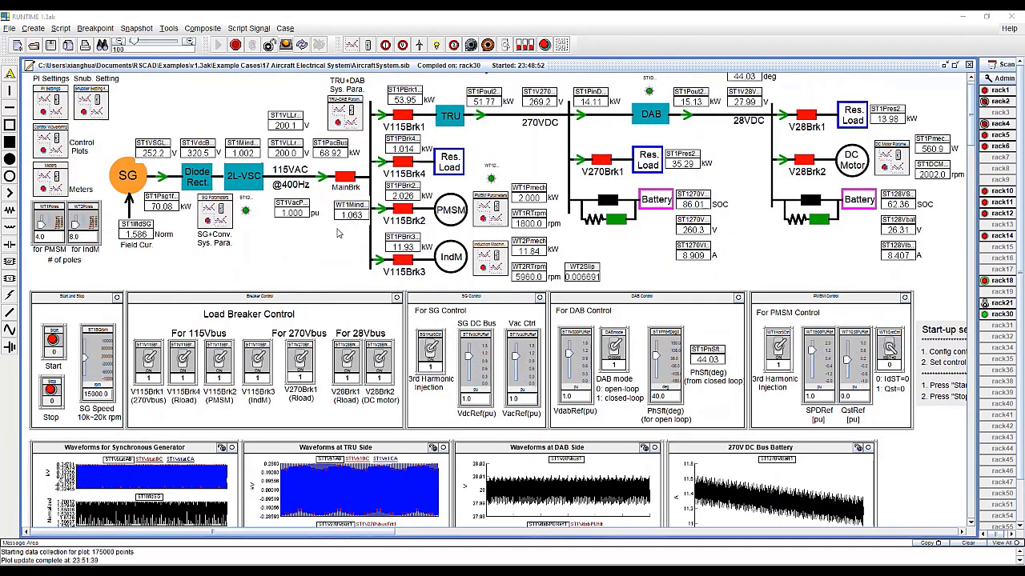
Match the load breaker switches to the loads on the system diagram and switch off the 270 V resistive load breaker V270Brk1
scroll(286, 252, down, 2)
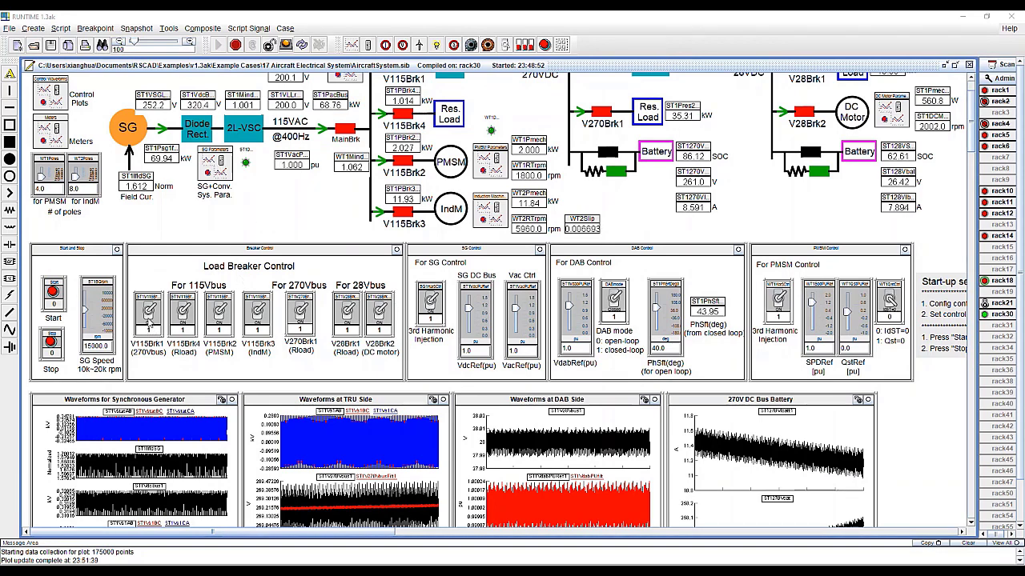
scroll(149, 320, up, 3)
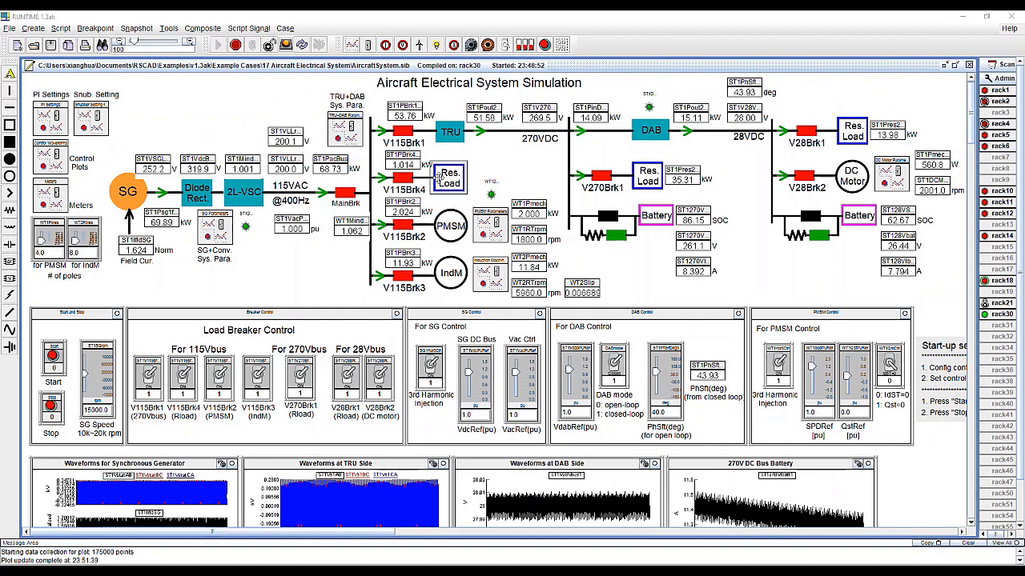
scroll(293, 328, down, 3)
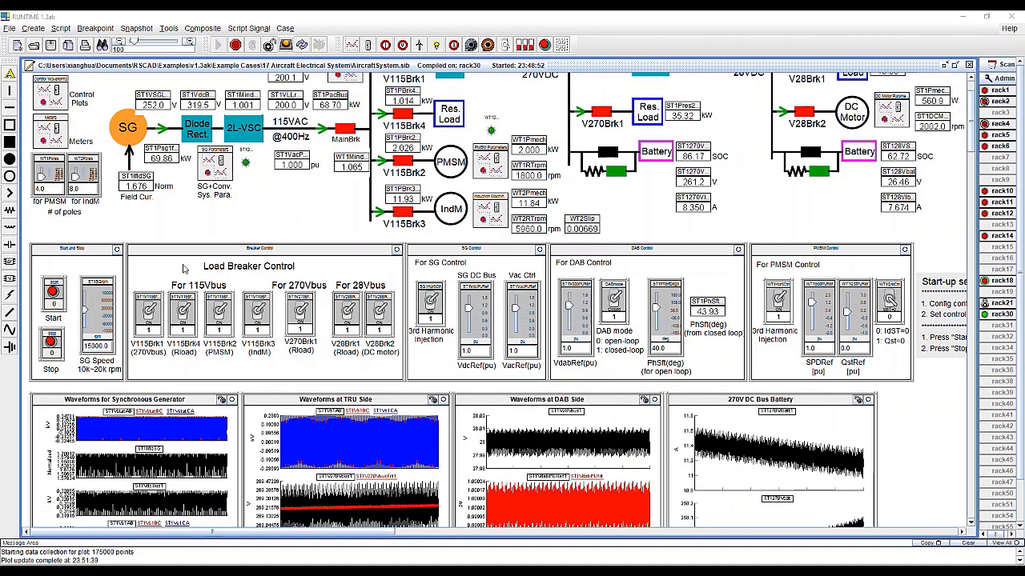
scroll(112, 404, up, 3)
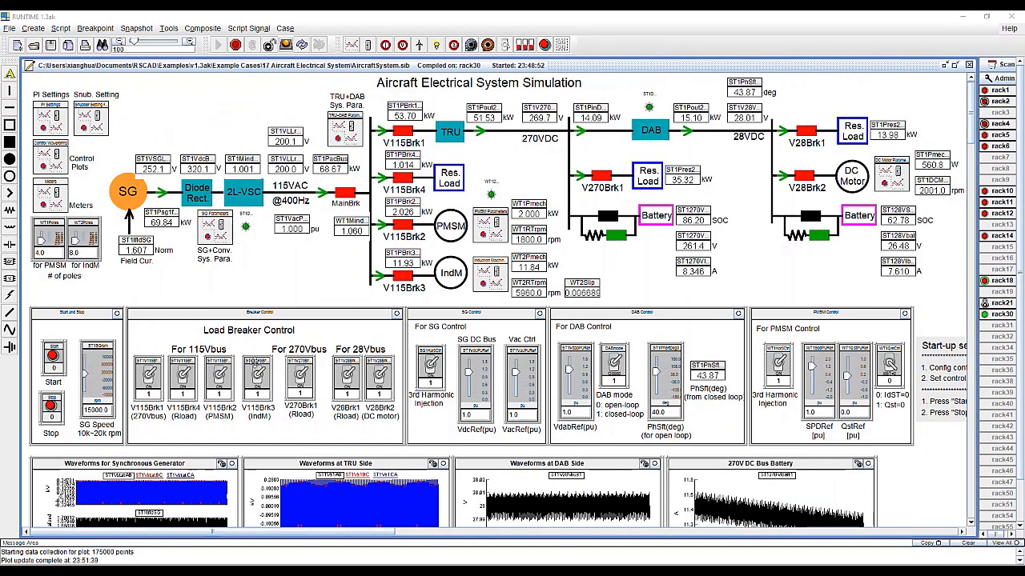
scroll(337, 352, down, 2)
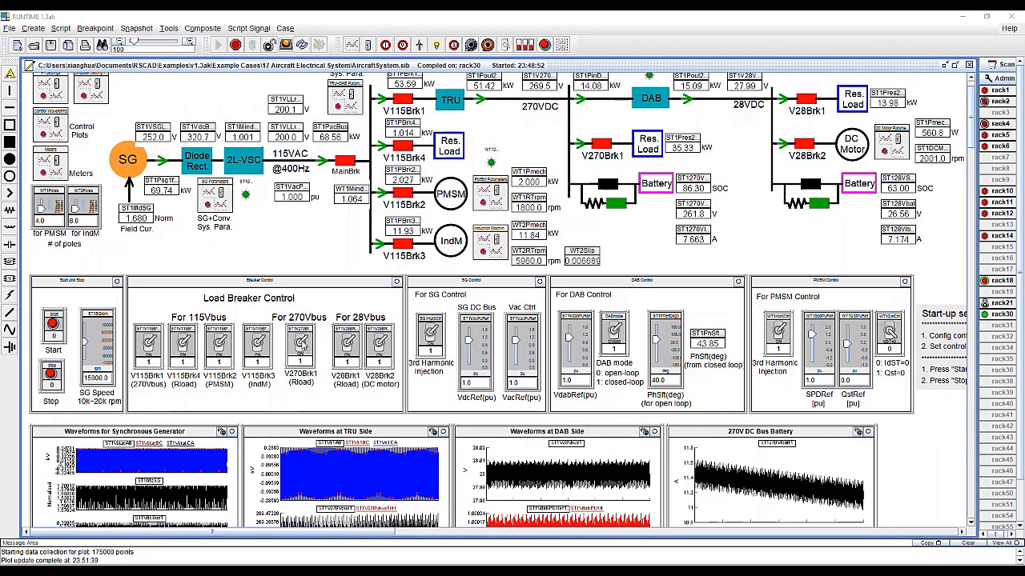
click(303, 343)
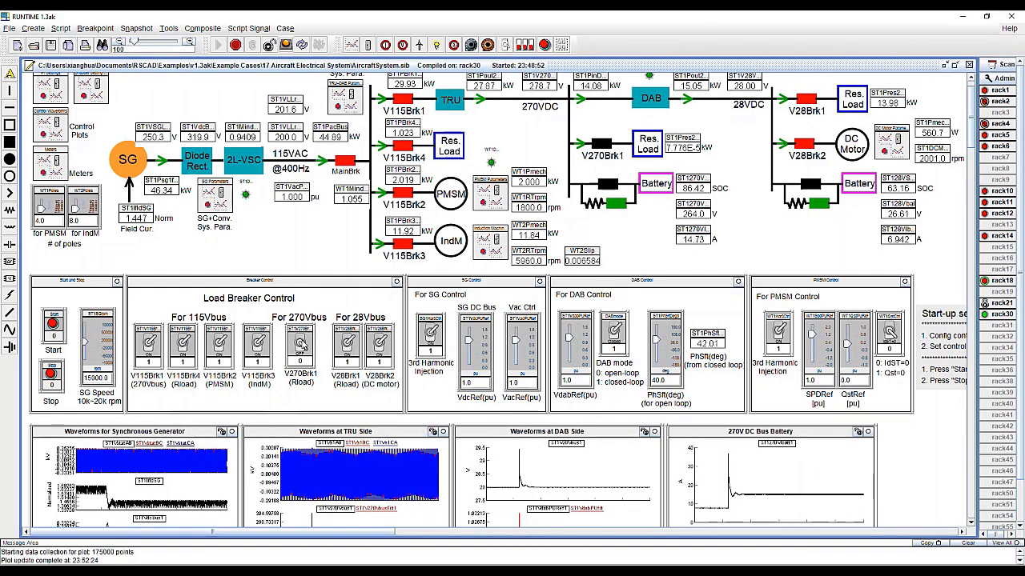
Examine how the generator, TRU, DAB and 270 V battery waveforms and the system meters respond to the 270 V load disconnection
scroll(330, 356, down, 5)
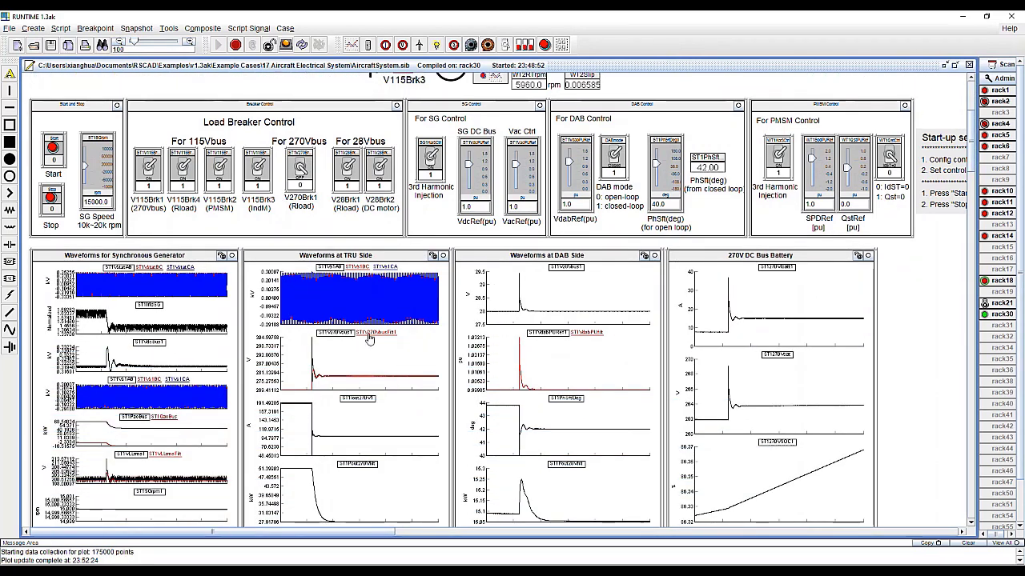
scroll(324, 351, down, 2)
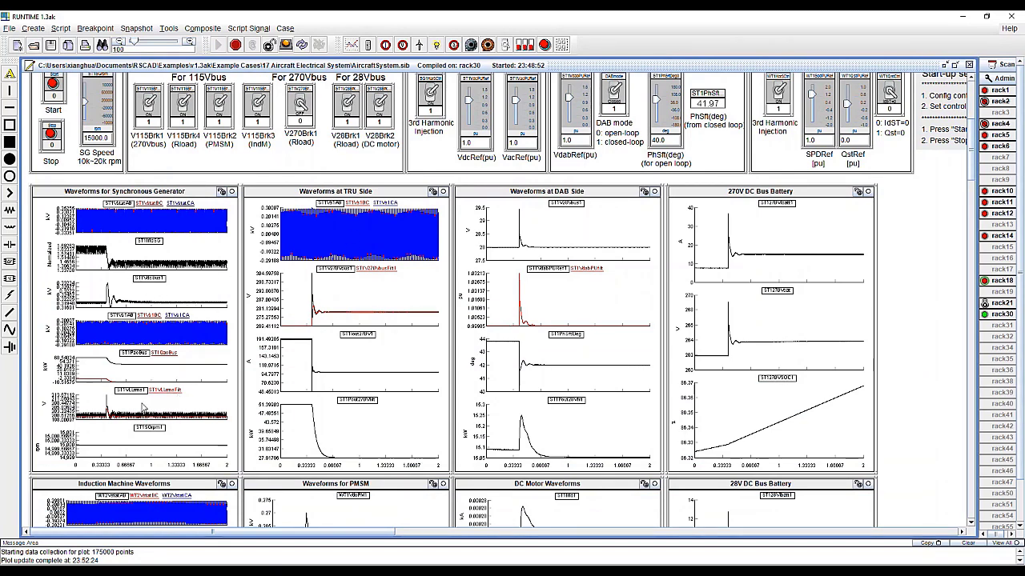
scroll(376, 183, up, 7)
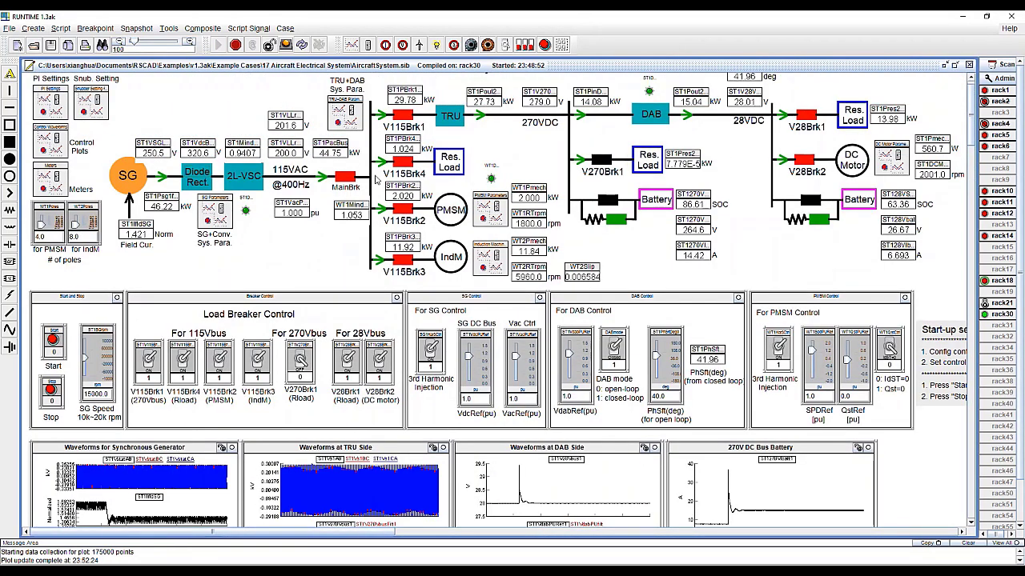
scroll(376, 183, down, 6)
scroll(172, 405, down, 2)
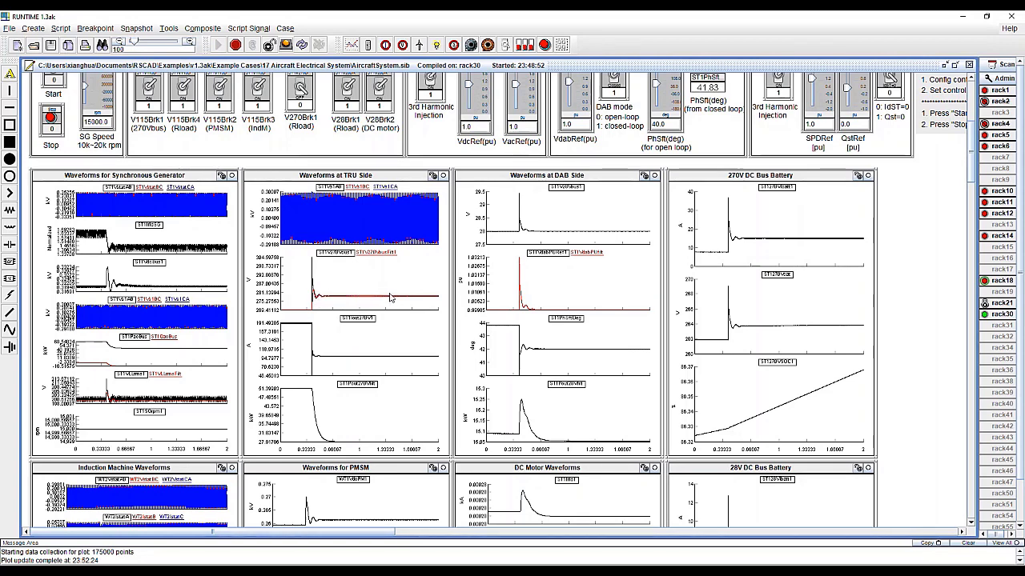
scroll(390, 297, up, 2)
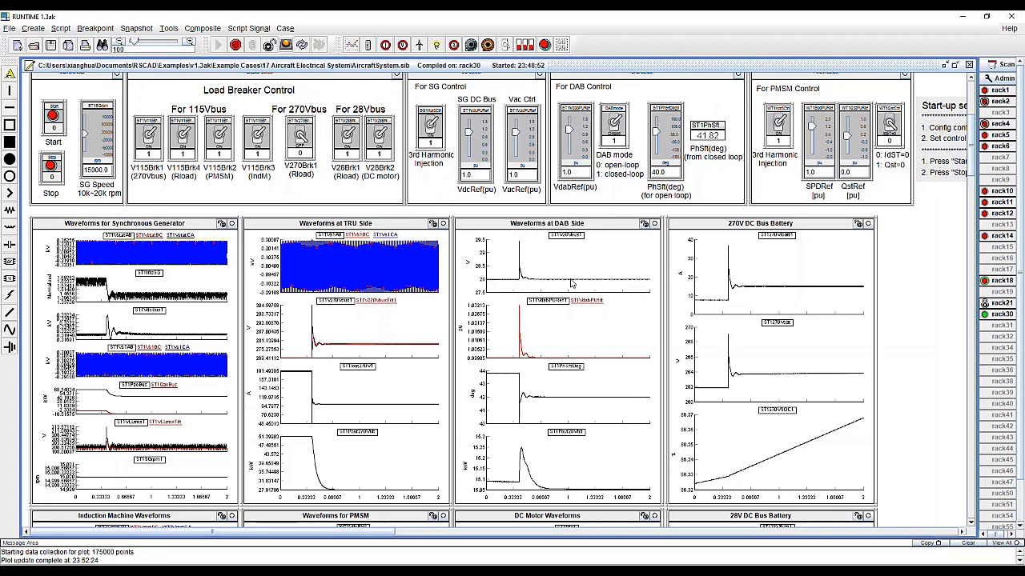
scroll(577, 288, up, 1)
scroll(590, 296, up, 10)
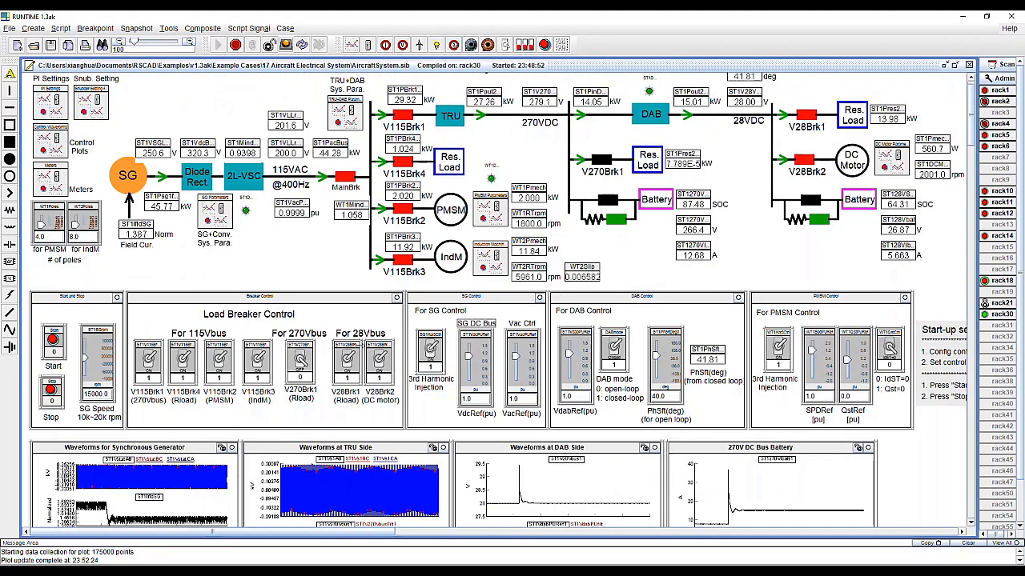
Switch off the PMSM breaker V115Brk2 and inspect the resulting generator, TRU, DAB, machine and battery waveforms
scroll(301, 352, down, 10)
scroll(301, 353, up, 8)
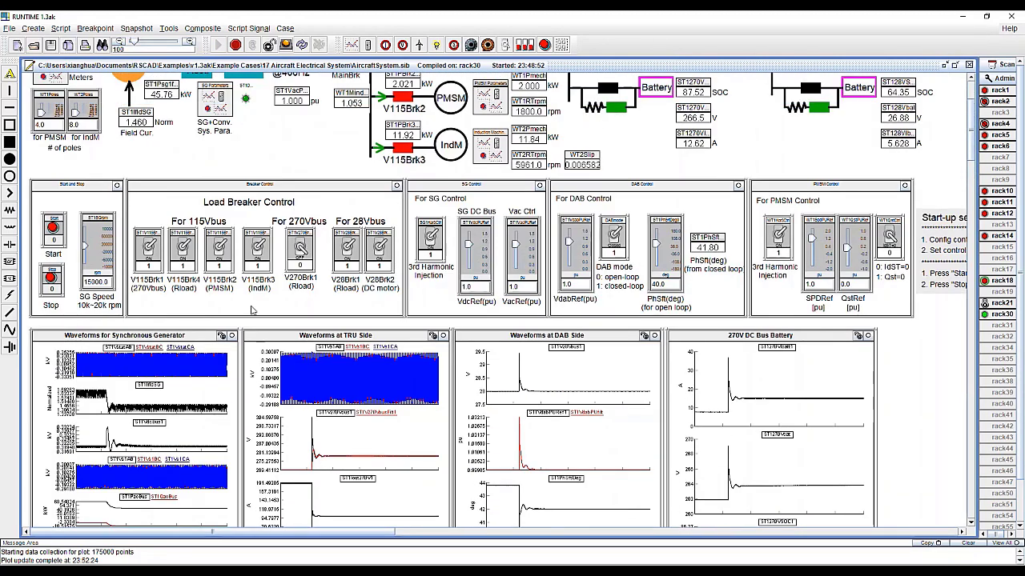
click(220, 248)
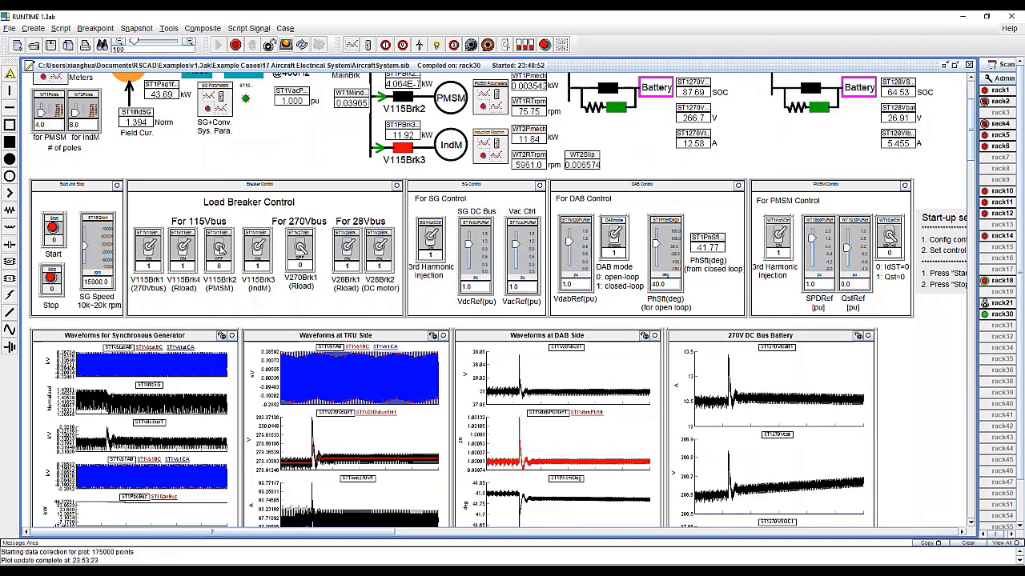
scroll(327, 292, down, 5)
scroll(327, 292, down, 3)
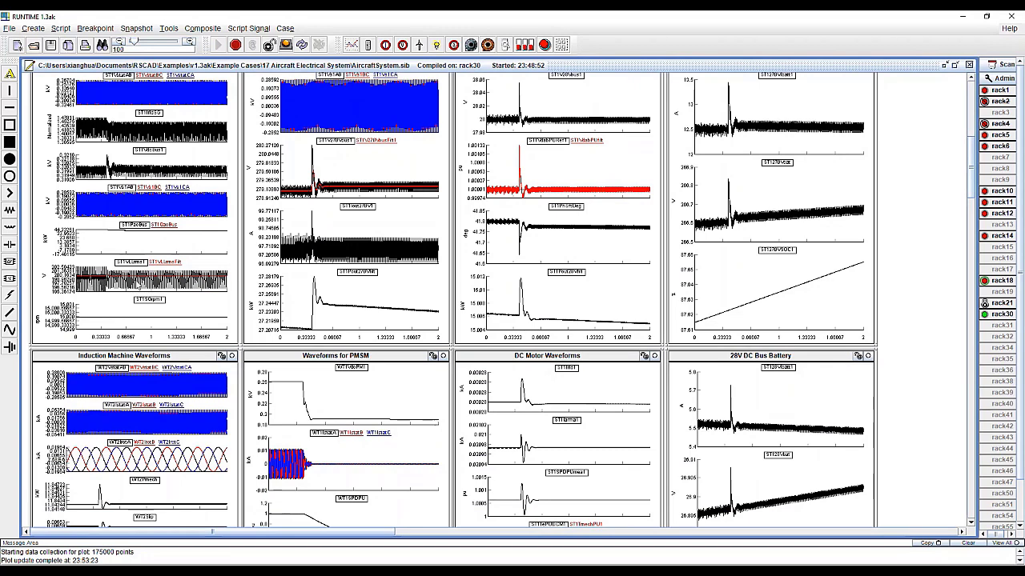
scroll(197, 280, up, 2)
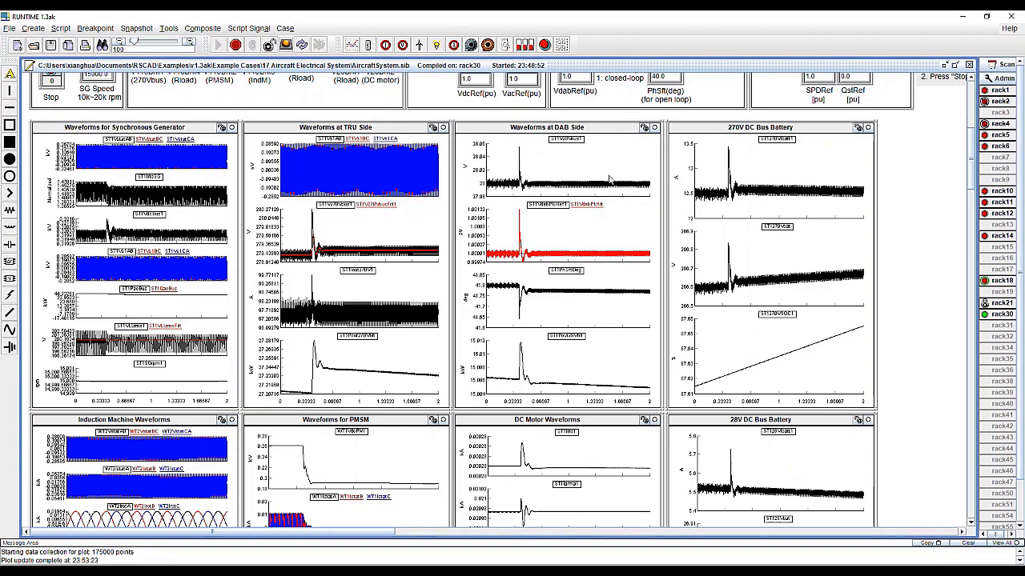
scroll(192, 346, down, 7)
scroll(192, 346, up, 12)
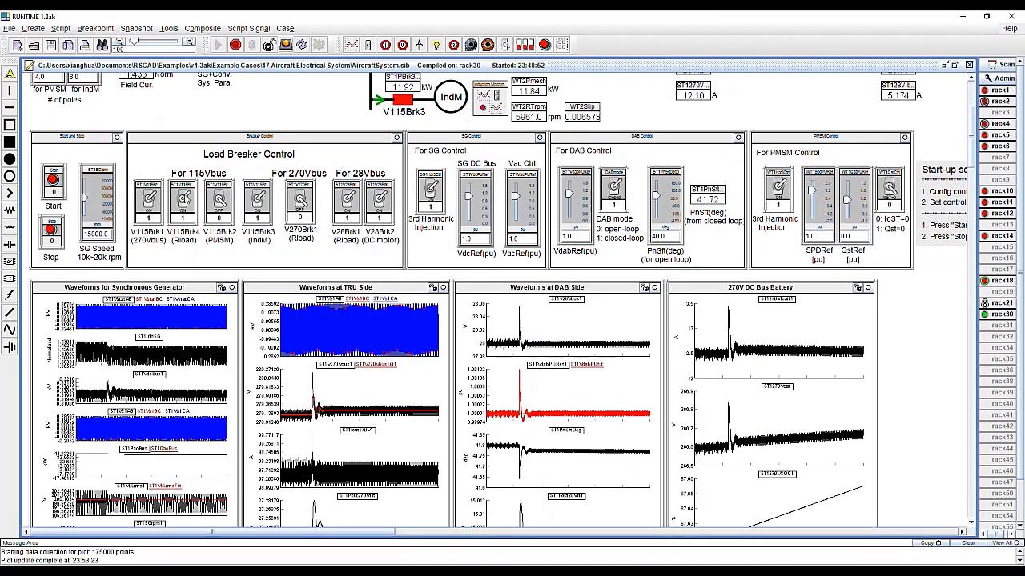
Switch off the 115 V resistive load breaker V115Brk4 and review the refreshed waveforms
click(183, 194)
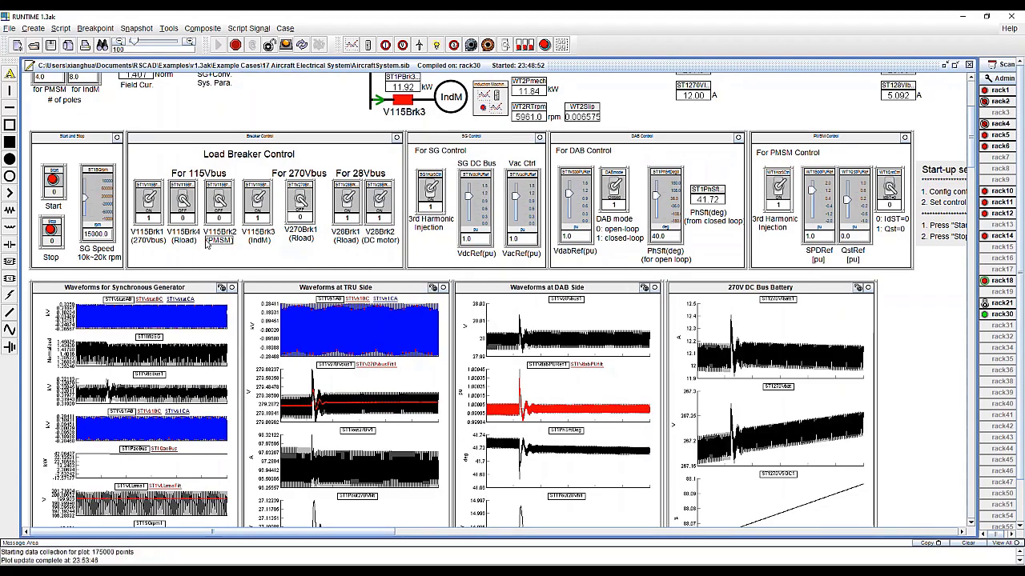
scroll(317, 299, down, 8)
scroll(317, 298, up, 8)
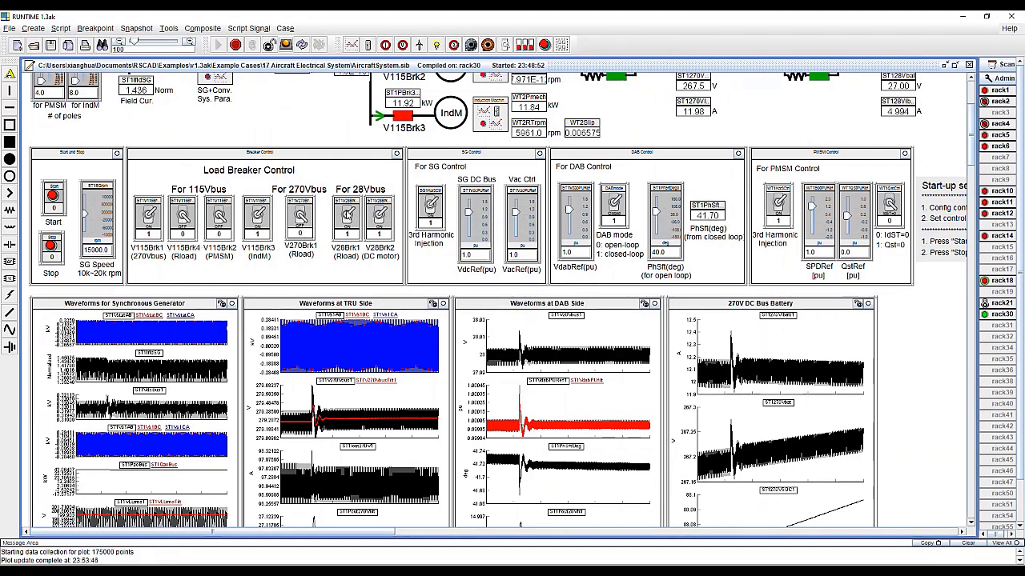
Switch off the induction machine breaker V115Brk3, the 28 V resistive load breaker V28Brk1 and the DC motor breaker V28Brk2
click(258, 215)
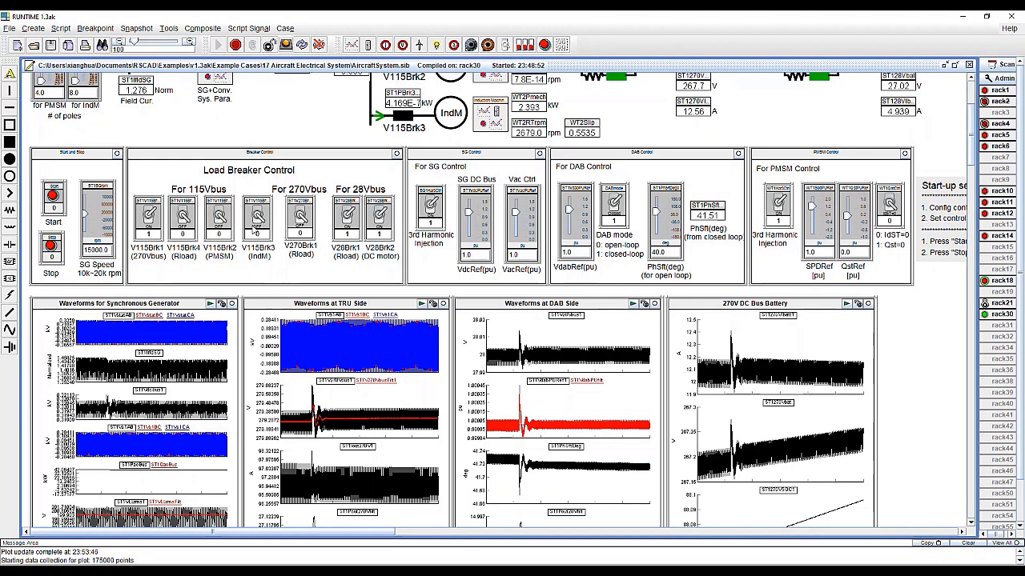
scroll(255, 230, up, 3)
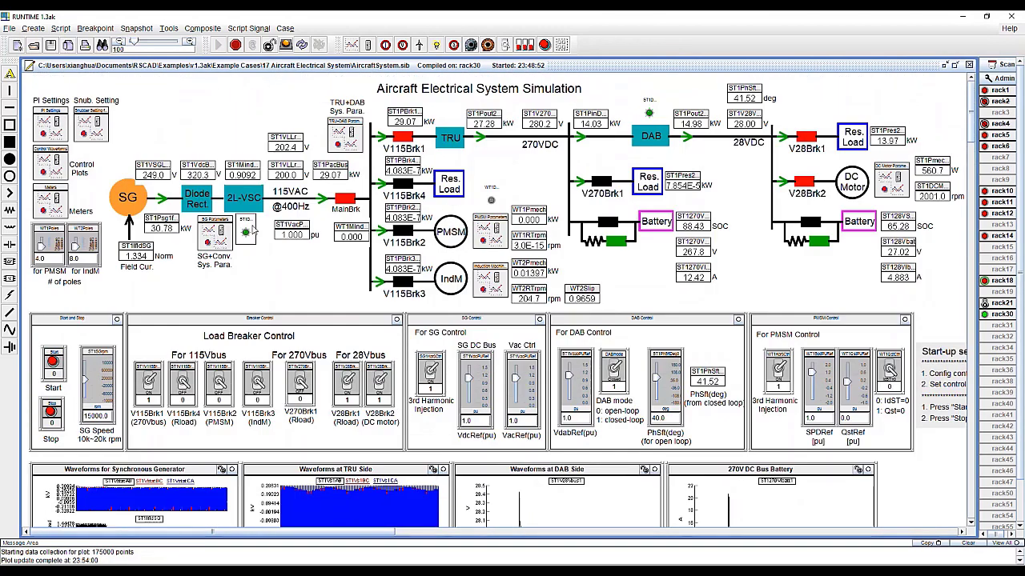
click(347, 383)
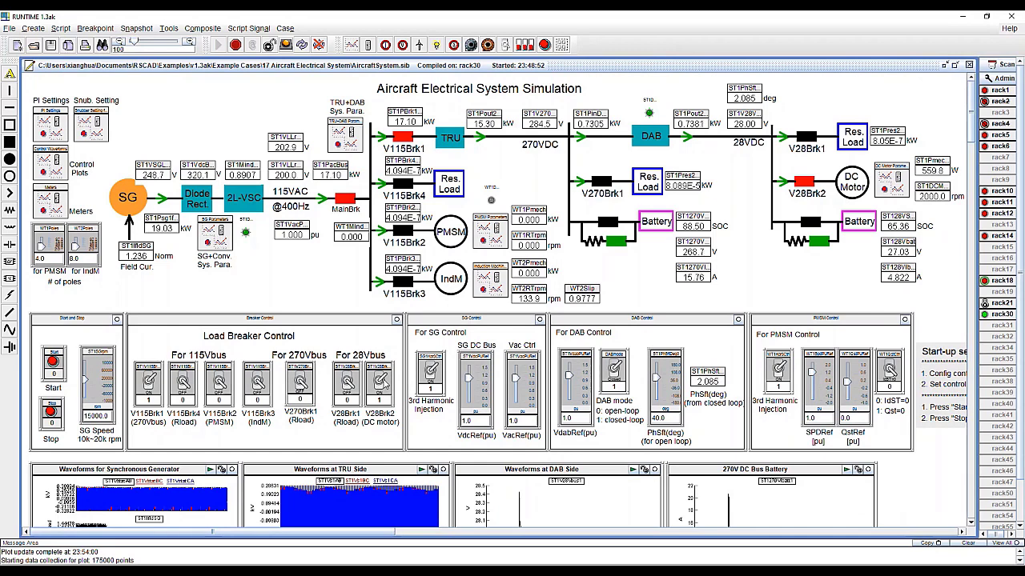
click(382, 383)
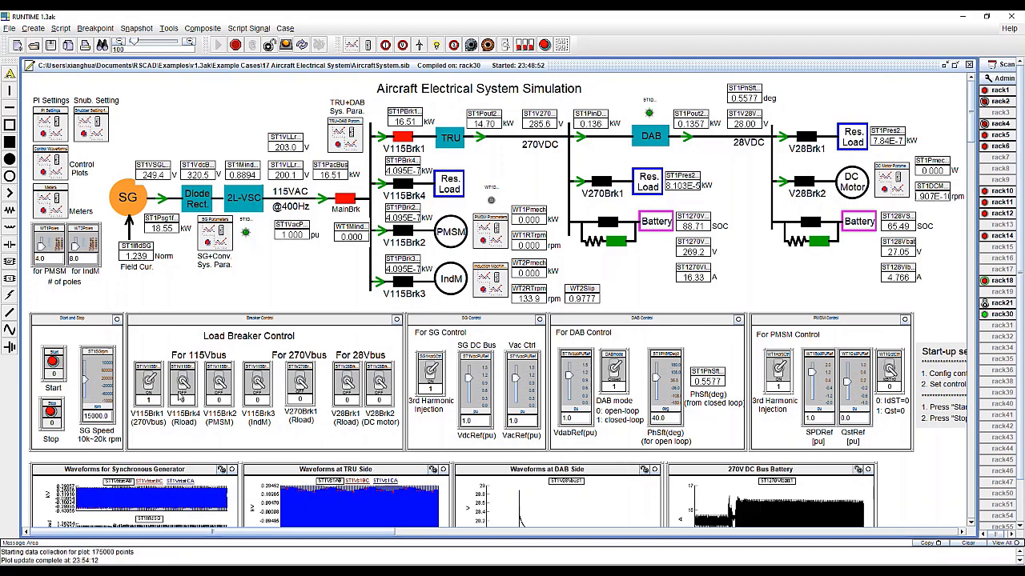
Switch off the 270 V bus breaker V115Brk1 and examine the generator, TRU, DAB and 270 V battery waveforms and system meters
scroll(181, 394, down, 5)
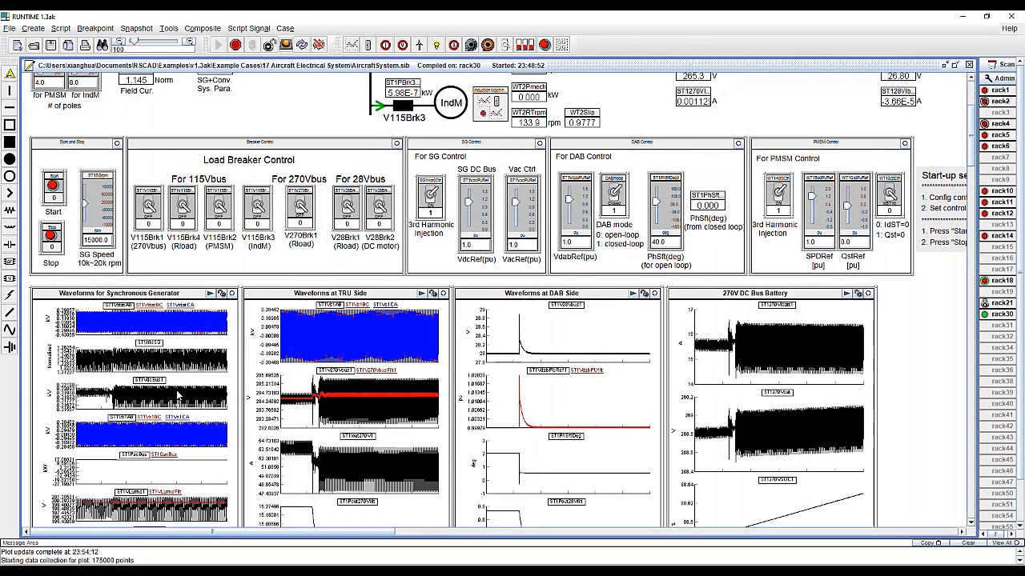
scroll(440, 358, down, 1)
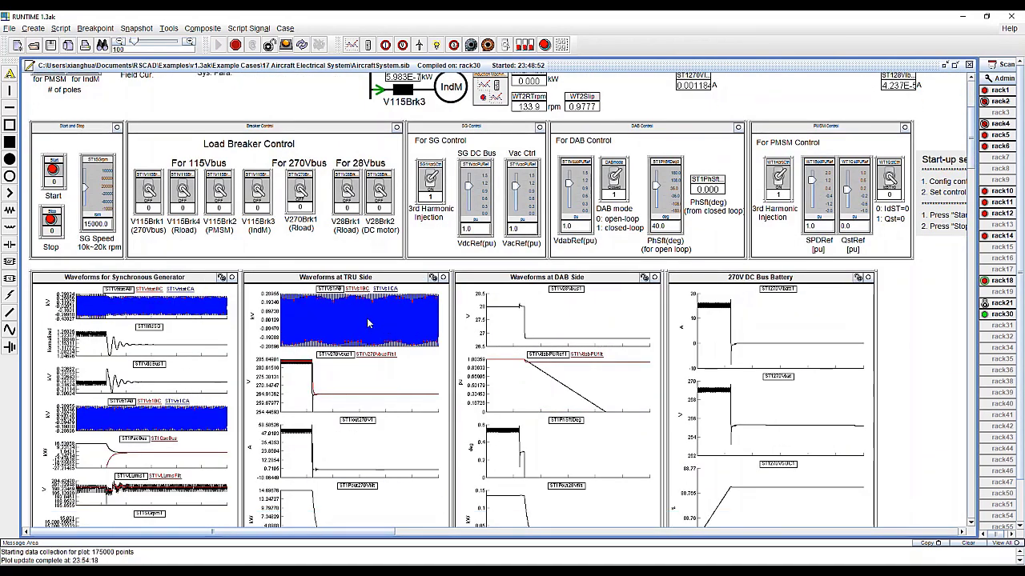
scroll(368, 324, up, 5)
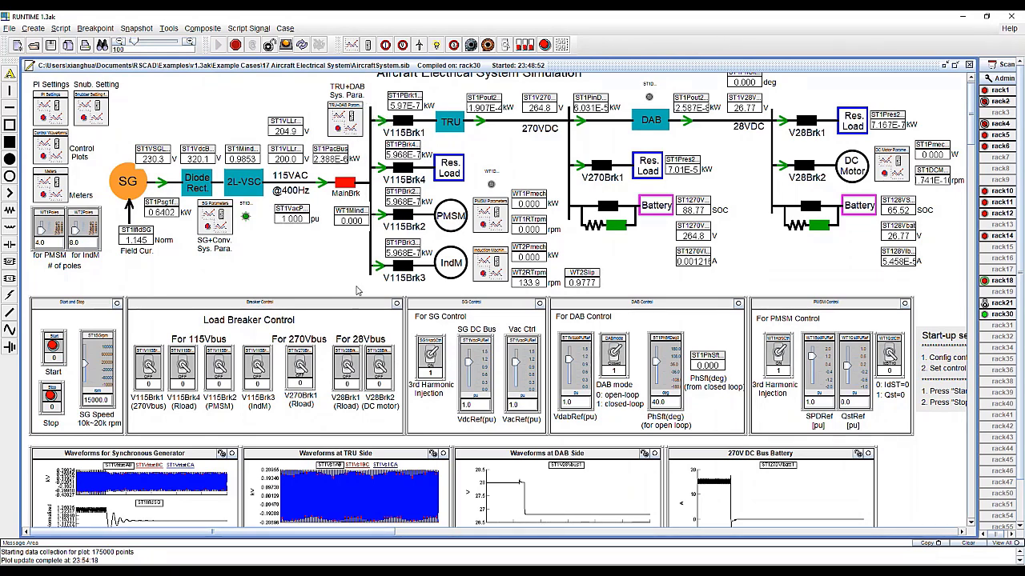
scroll(359, 284, down, 5)
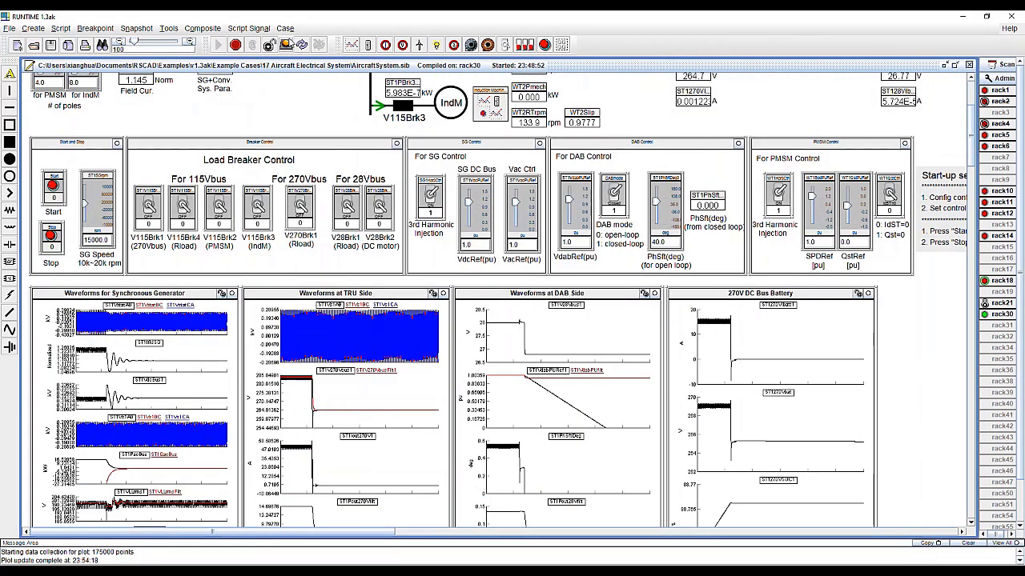
click(285, 29)
click(320, 63)
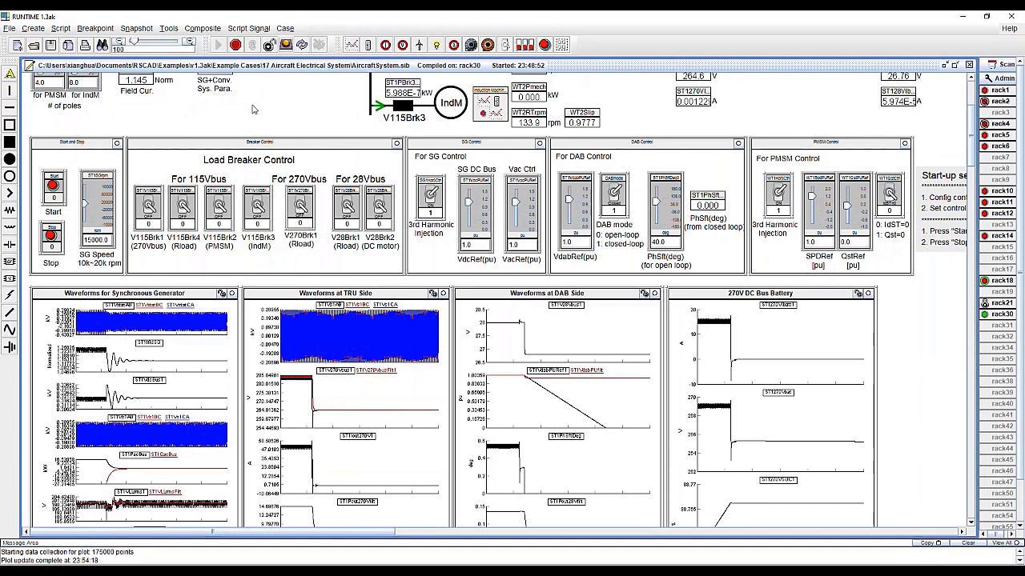
scroll(53, 433, down, 3)
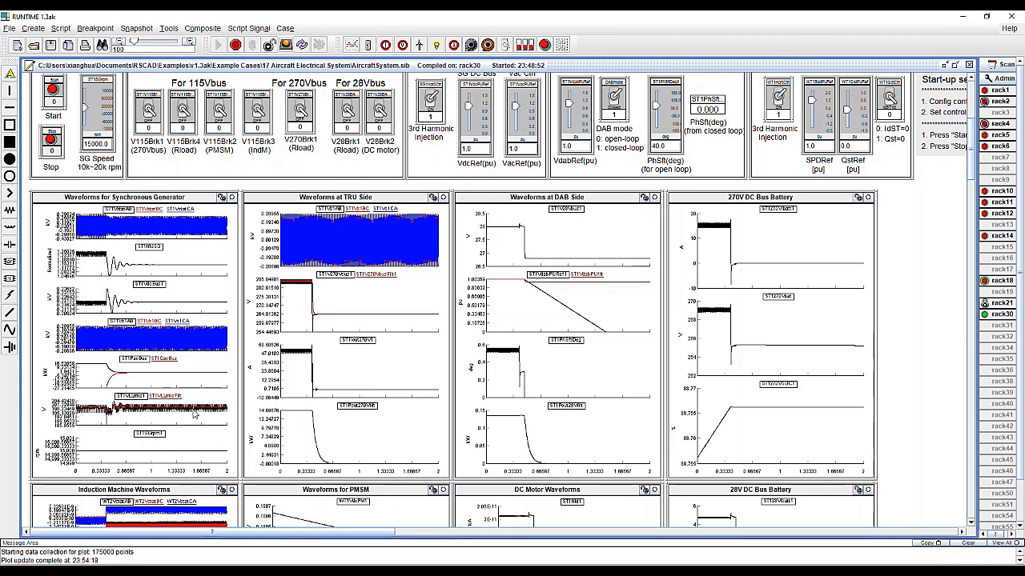
scroll(200, 413, up, 8)
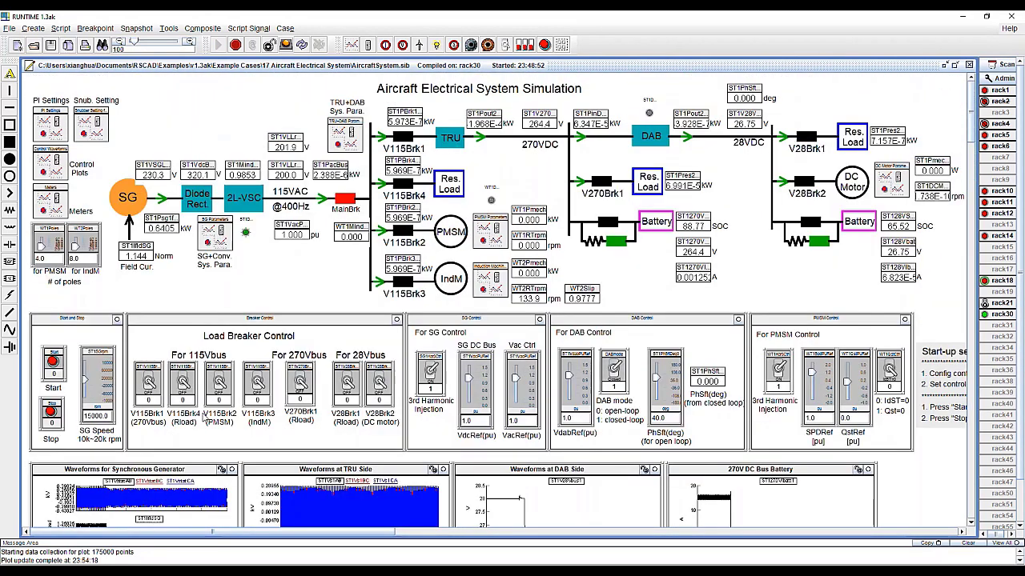
Switch on the 270 V bus breaker V115Brk1 and the 115 V resistive load breaker V115Brk4, and review the waveforms
click(148, 383)
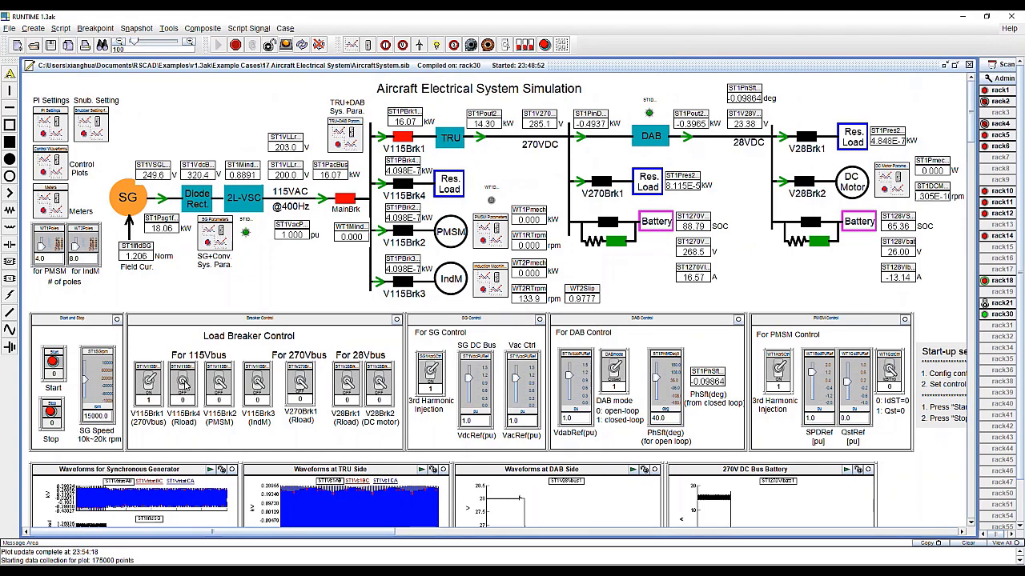
click(184, 382)
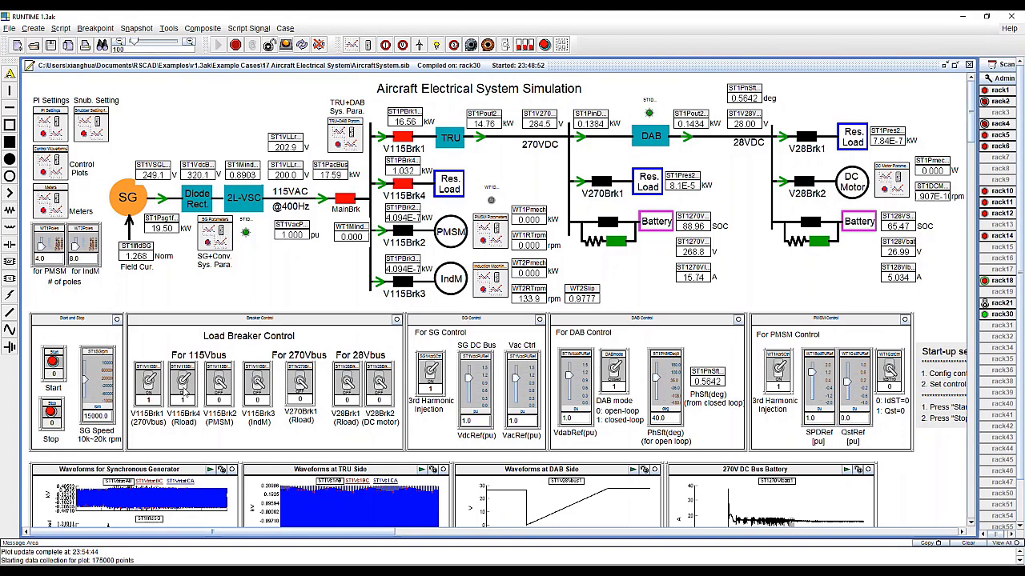
scroll(345, 304, down, 5)
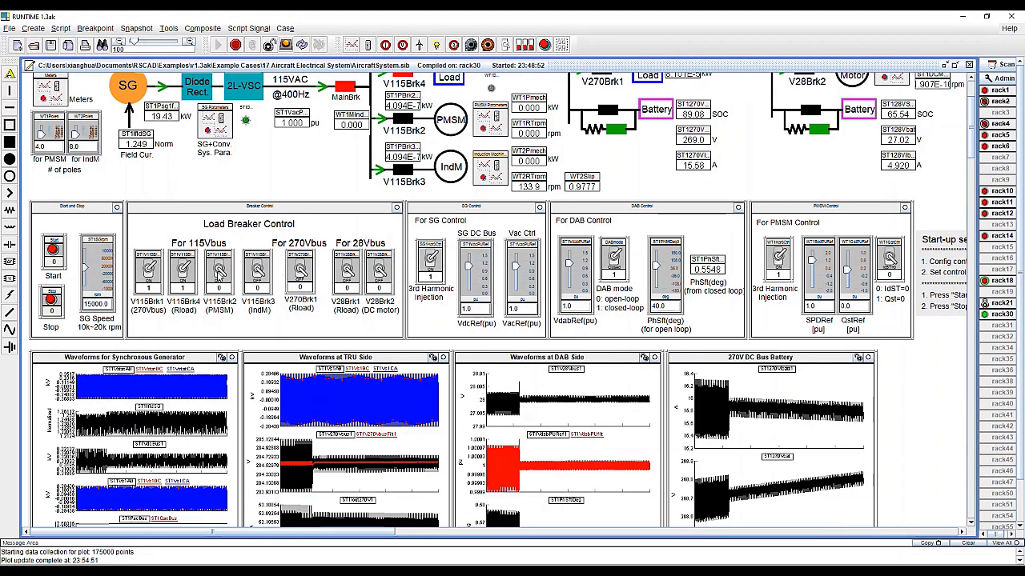
Switch on the remaining load breakers V115Brk2, V115Brk3, V270Brk1, V28Brk1 and V28Brk2, and review the waveforms and system meters
click(219, 273)
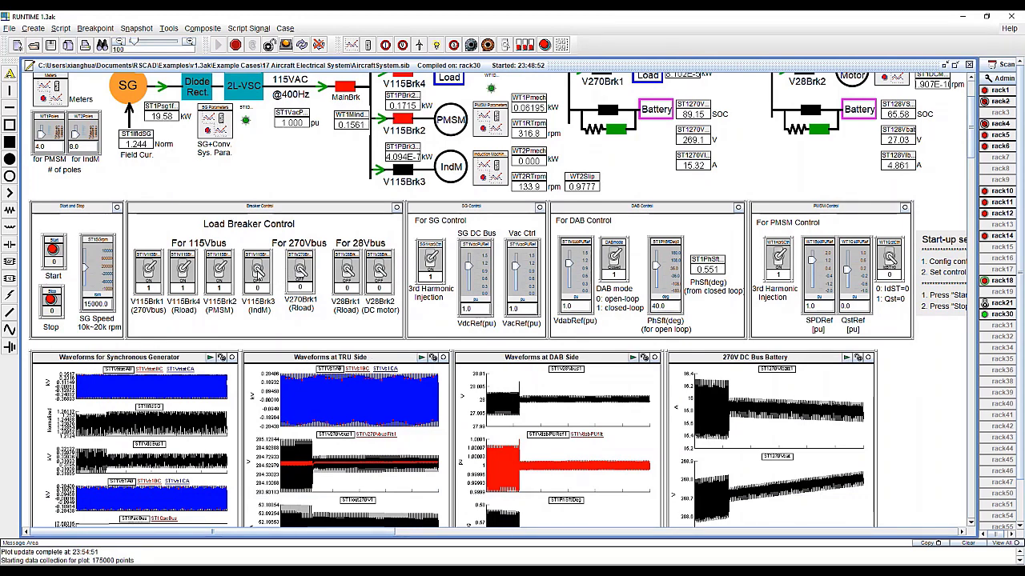
scroll(258, 268, down, 7)
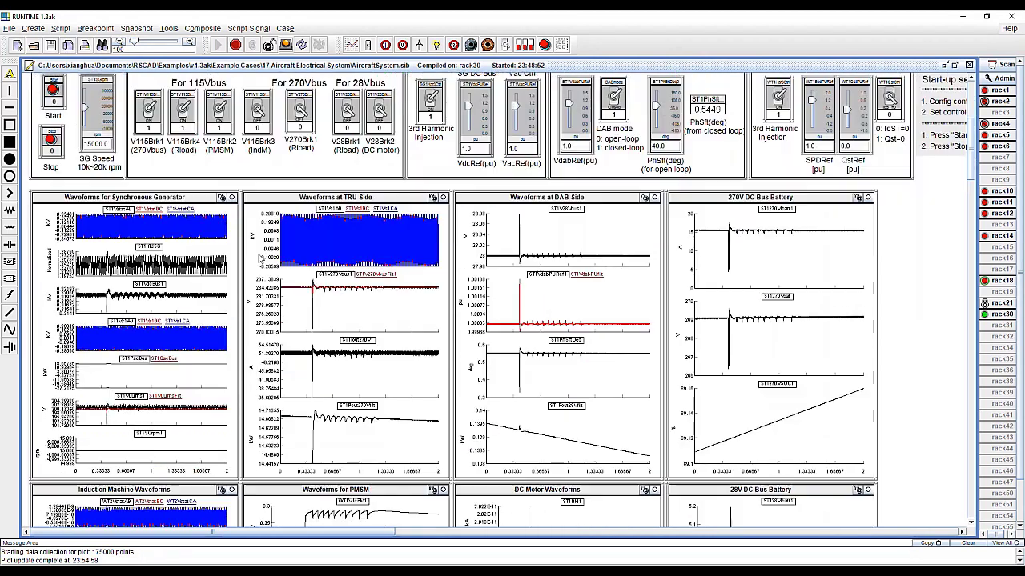
click(259, 110)
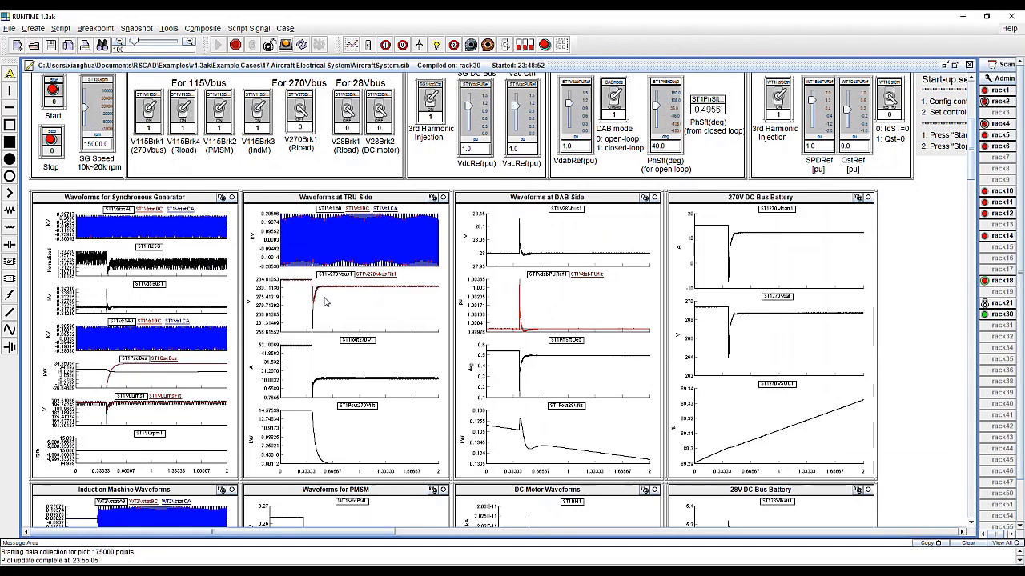
scroll(384, 296, up, 5)
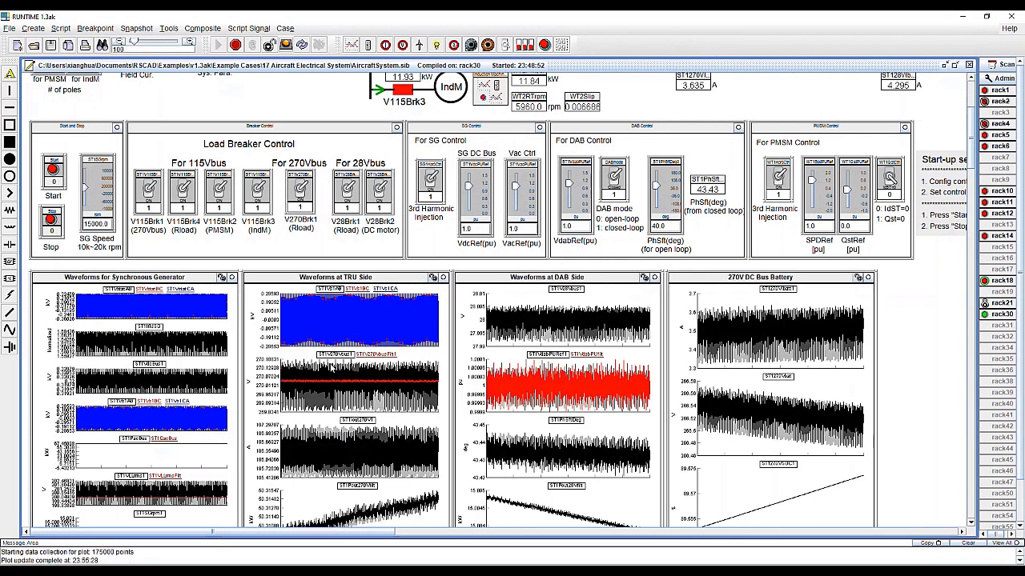
scroll(330, 368, up, 5)
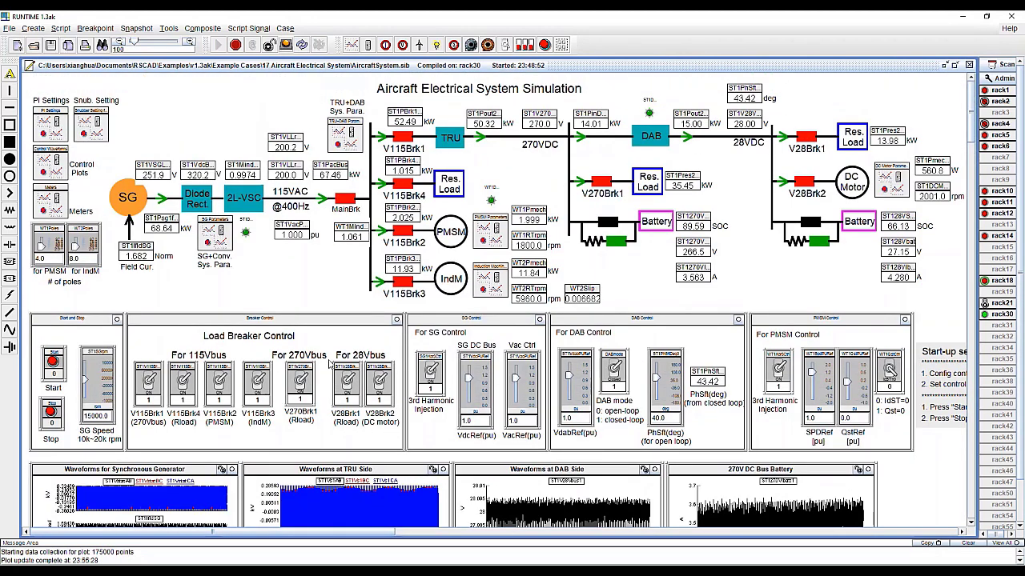